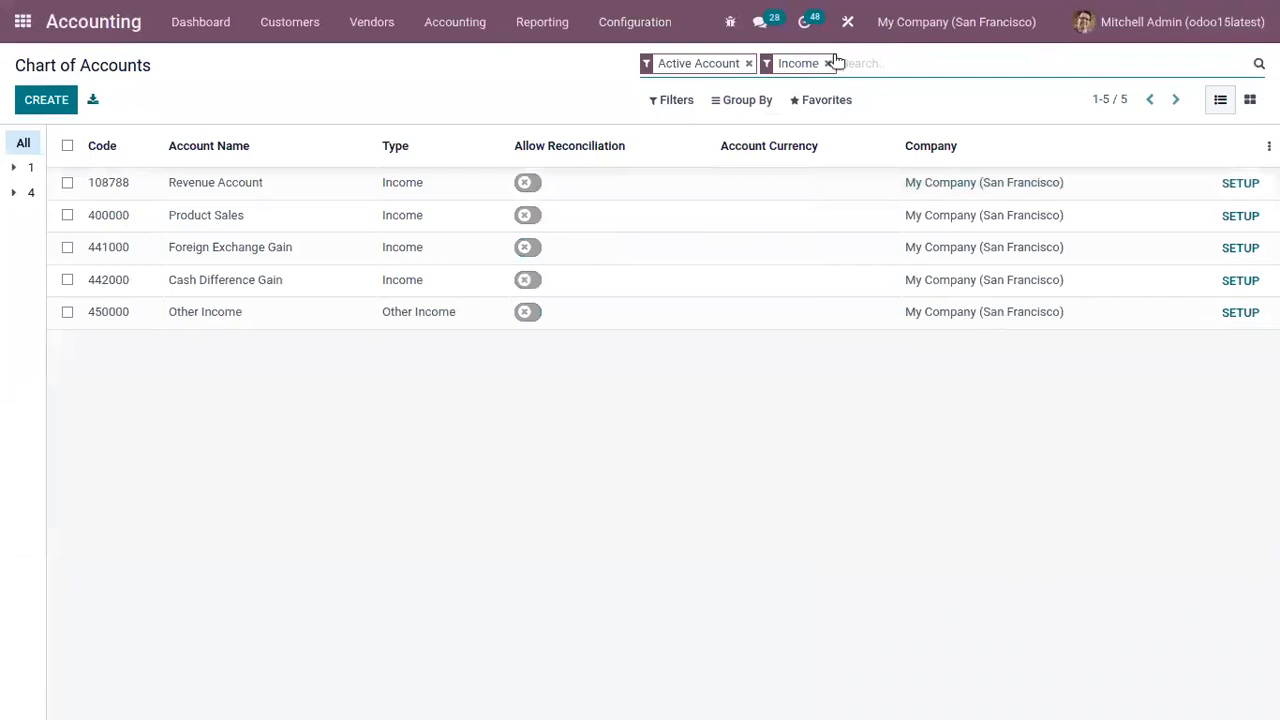
- Search the chart of accounts for "def" in place of the Income filter
type("deff")
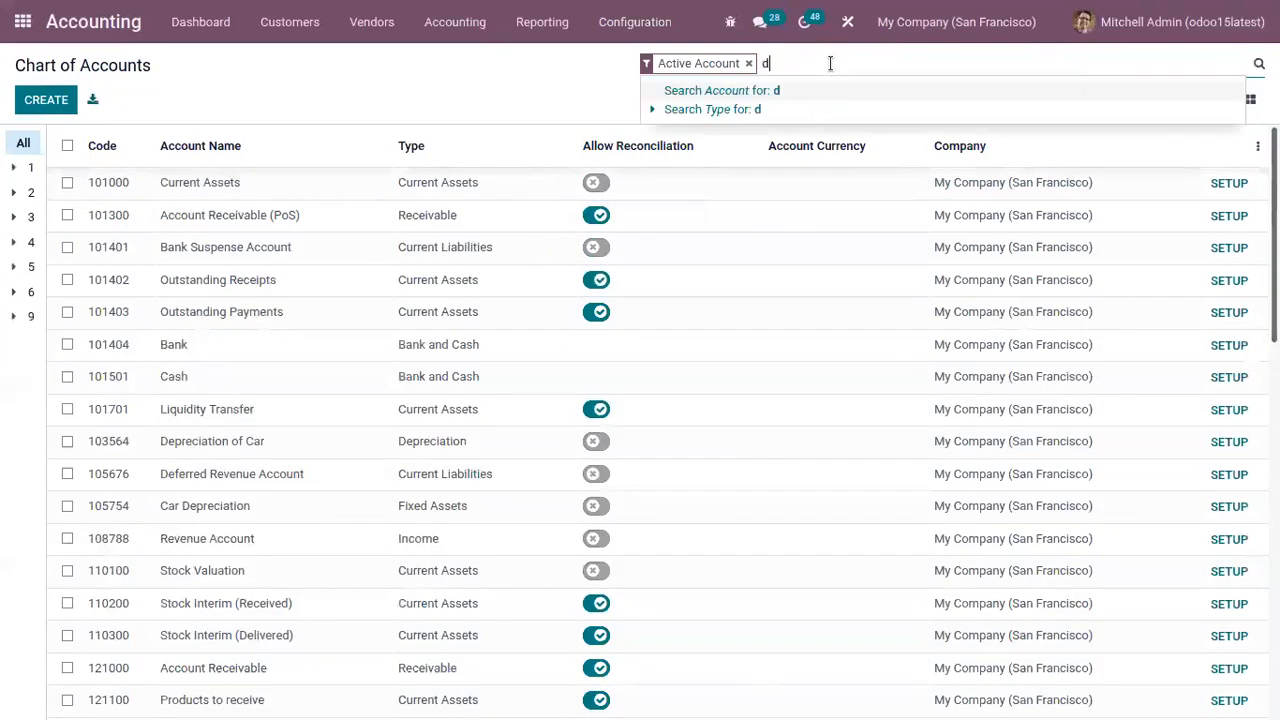
key("Return")
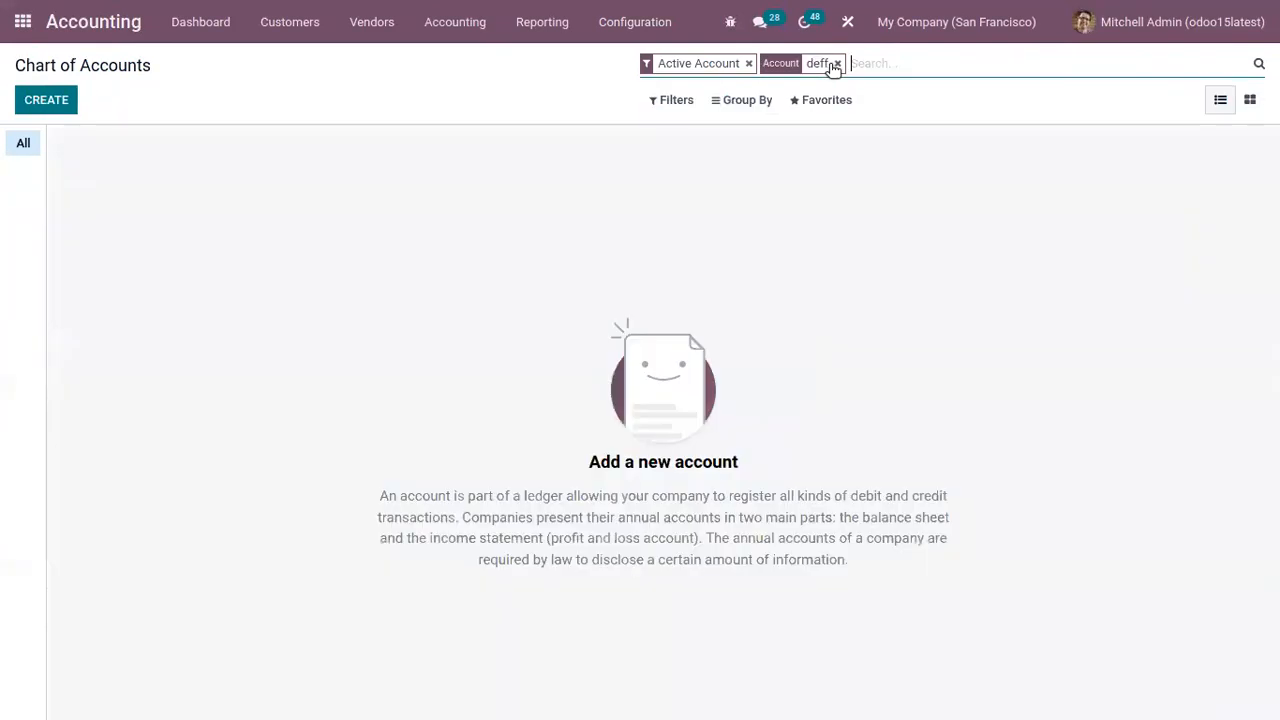
left_click(836, 64)
type("def")
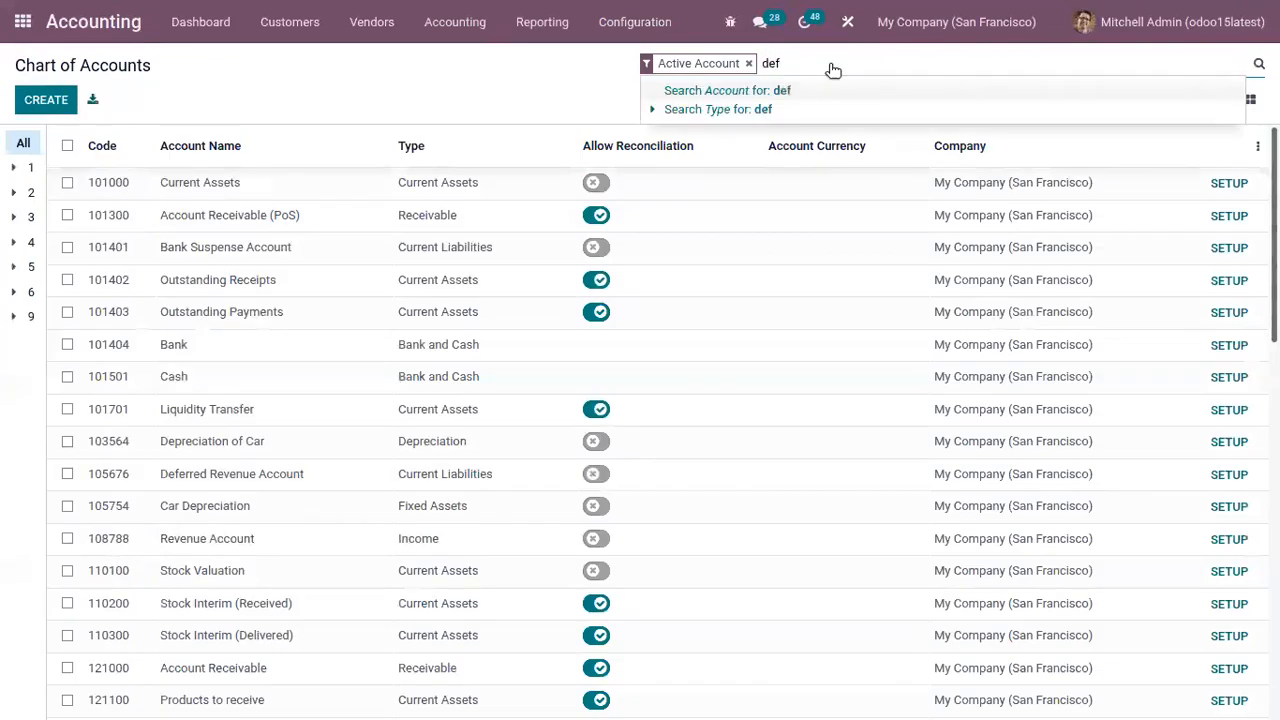
key("Return")
- Review the Deferred Revenue Account's type options and setup without changing them, and clear the account search
left_click(318, 187)
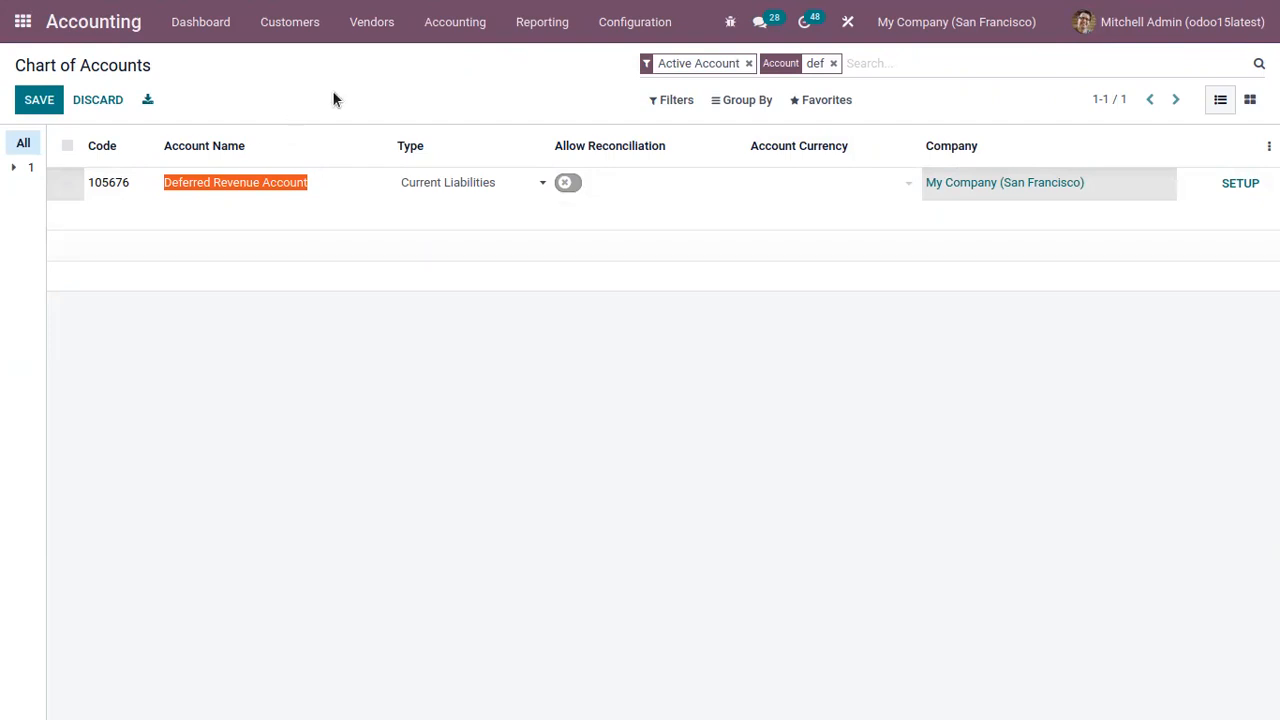
left_click(443, 183)
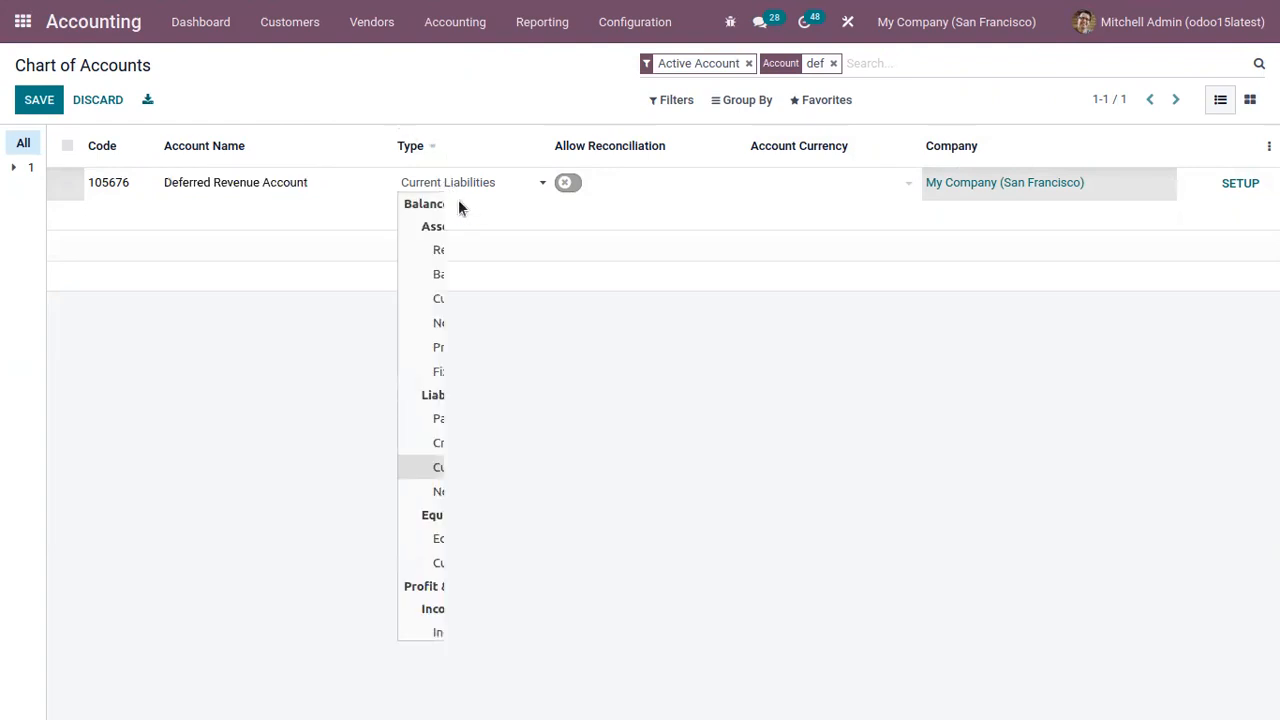
left_click(443, 104)
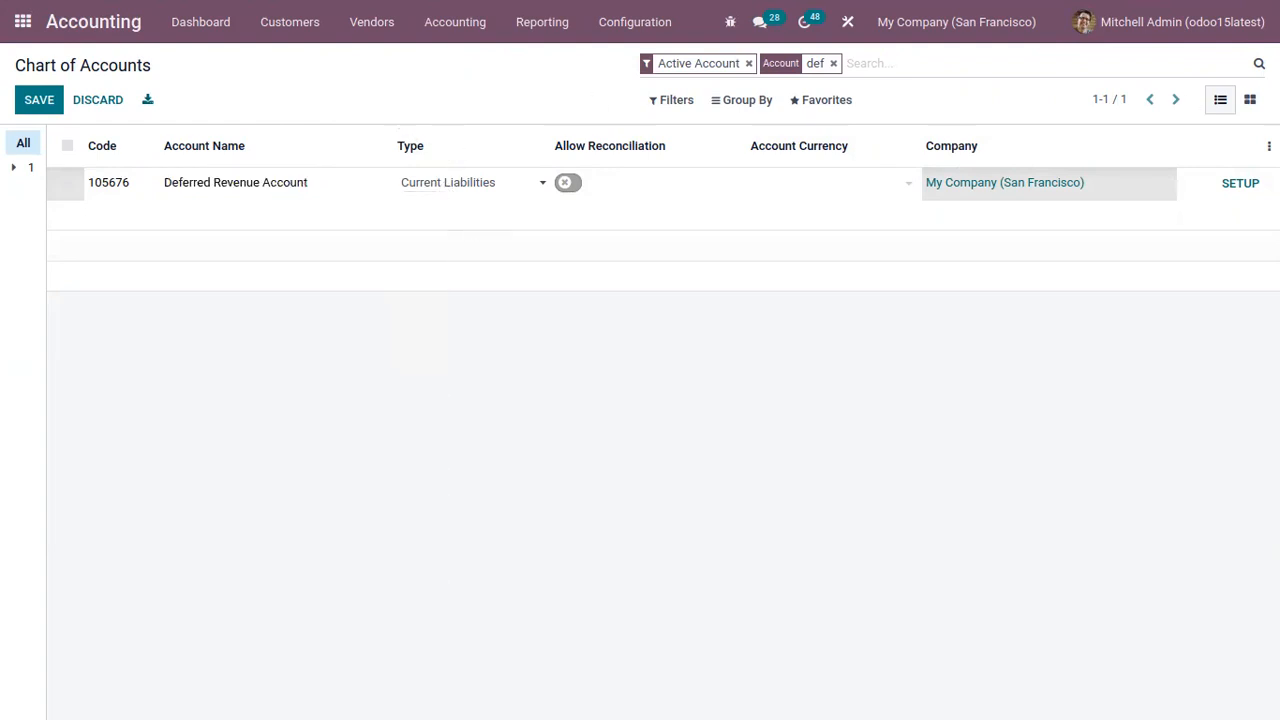
left_click(1240, 183)
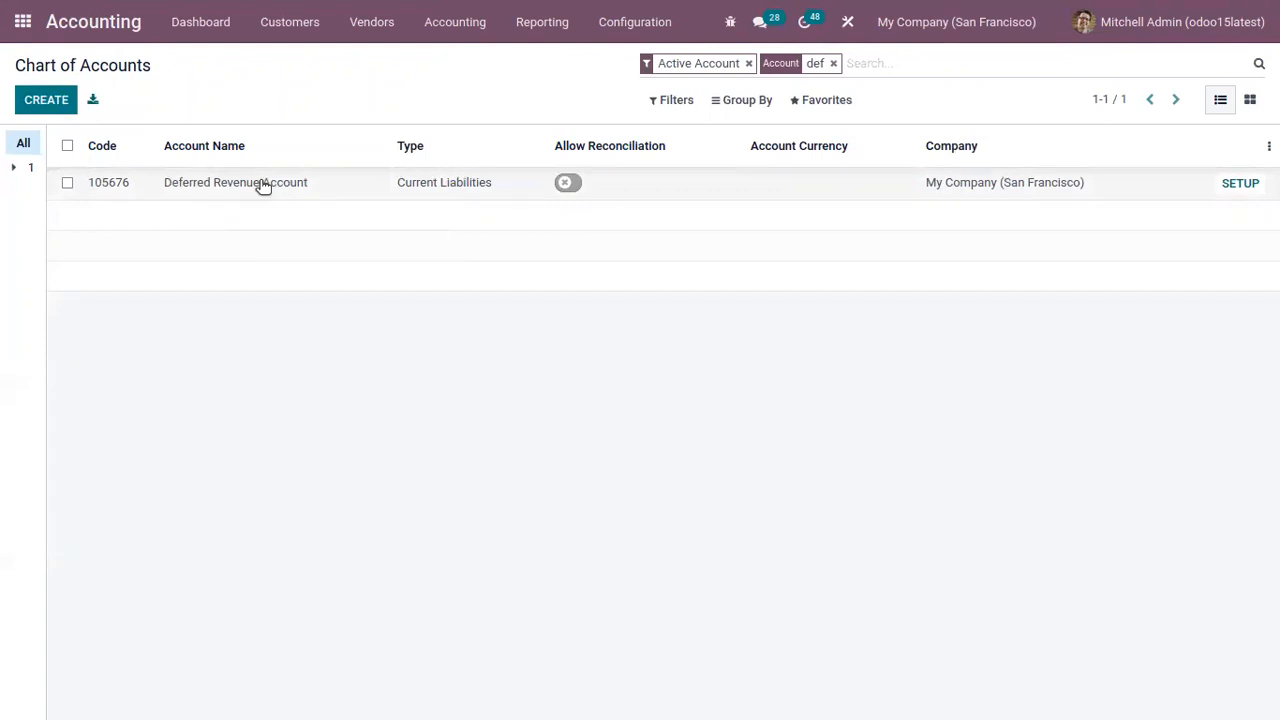
left_click(833, 63)
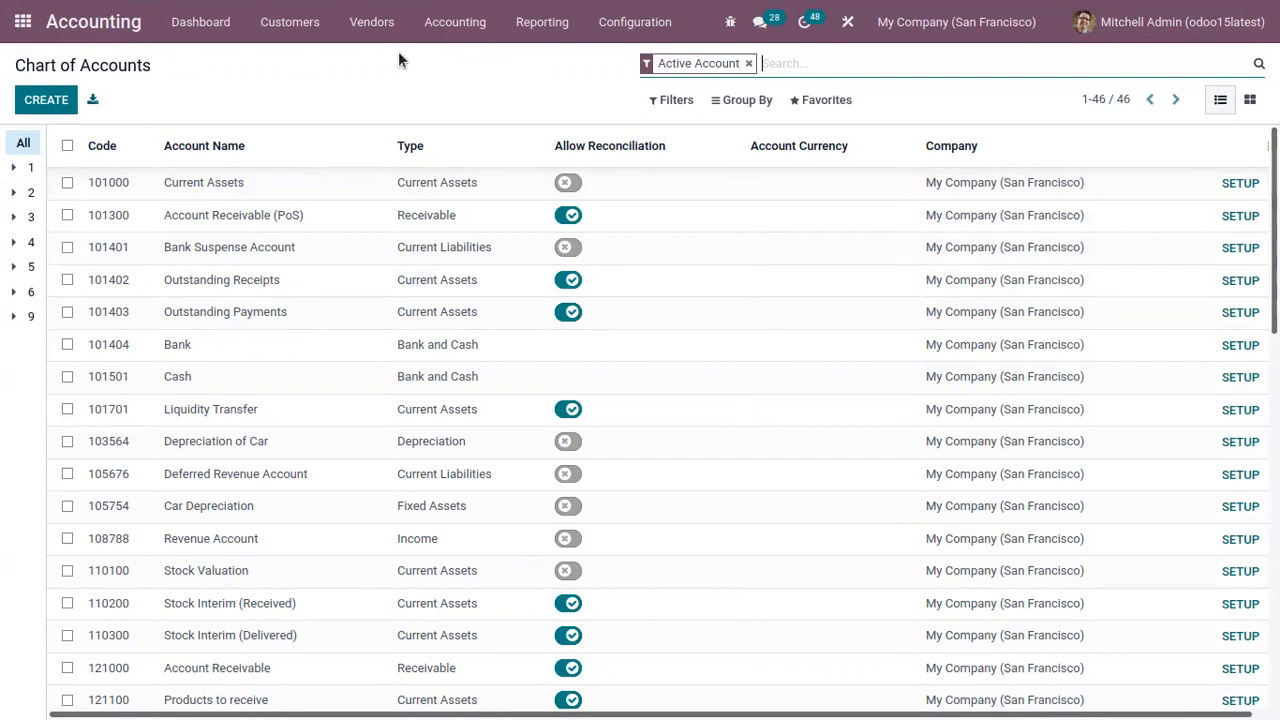
- Search the customer products for "war" and open the Warranty 8 yrs product to check its sales price
left_click(305, 27)
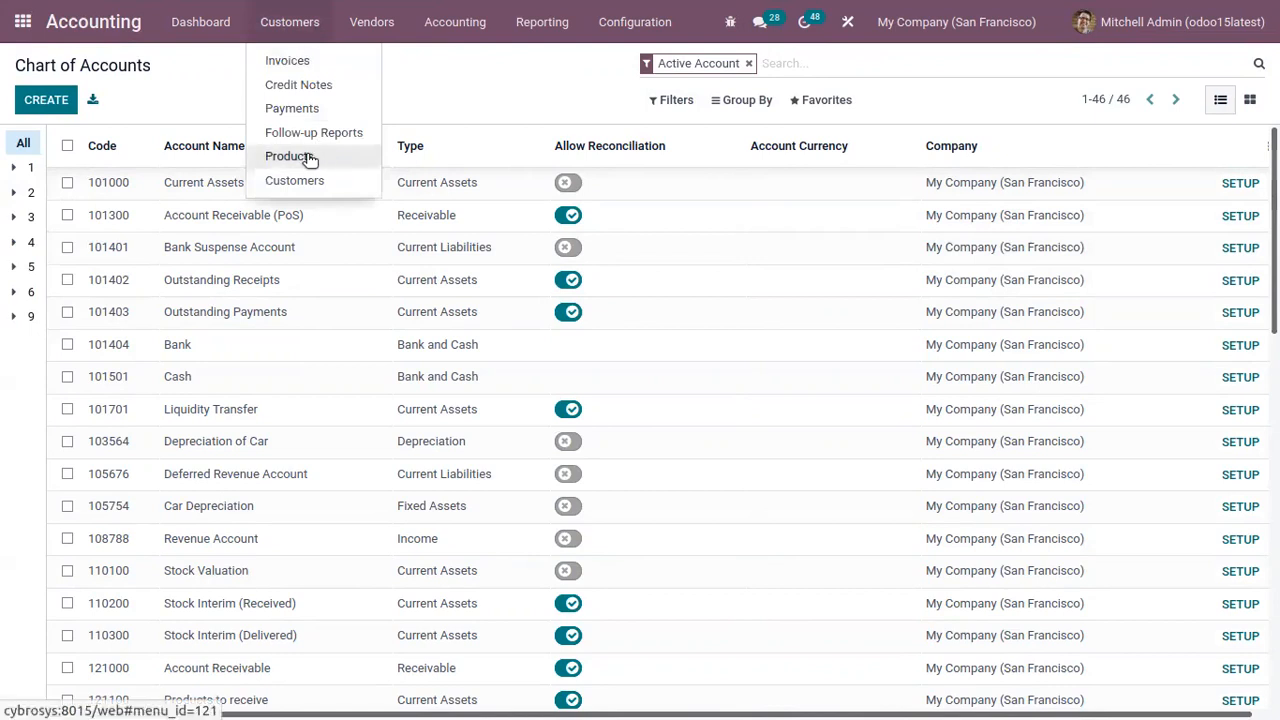
left_click(338, 158)
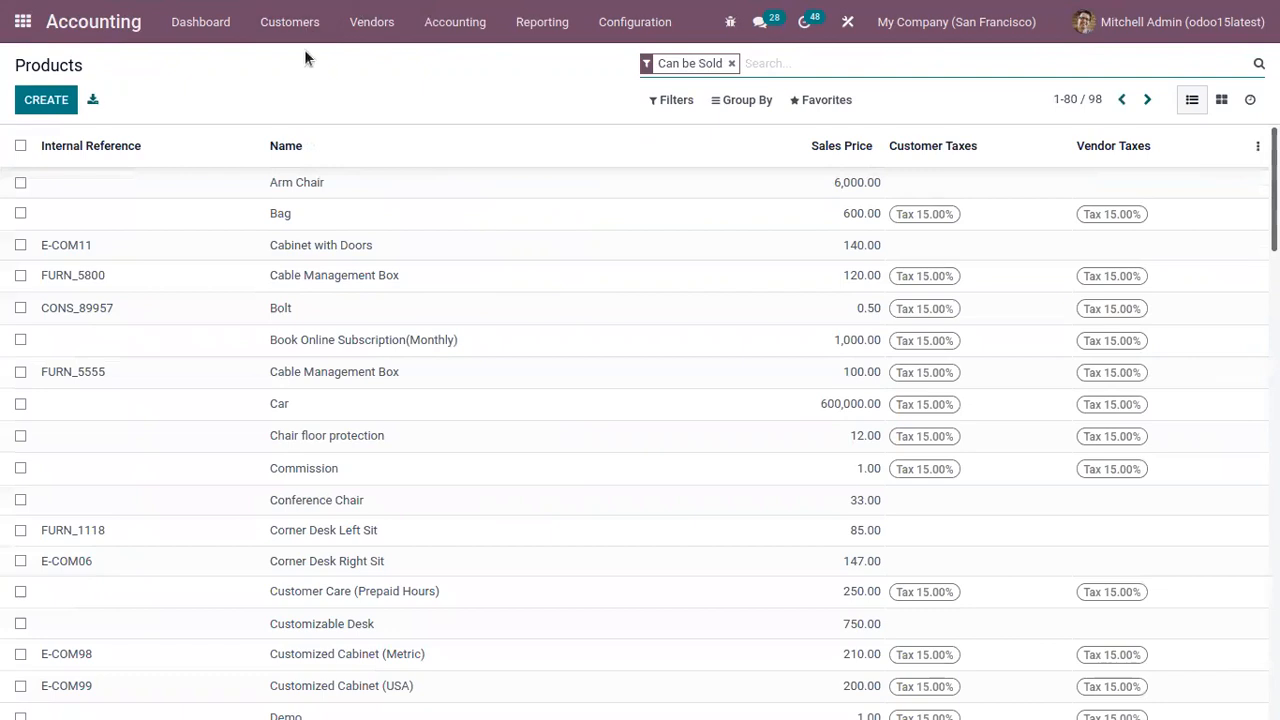
type("war")
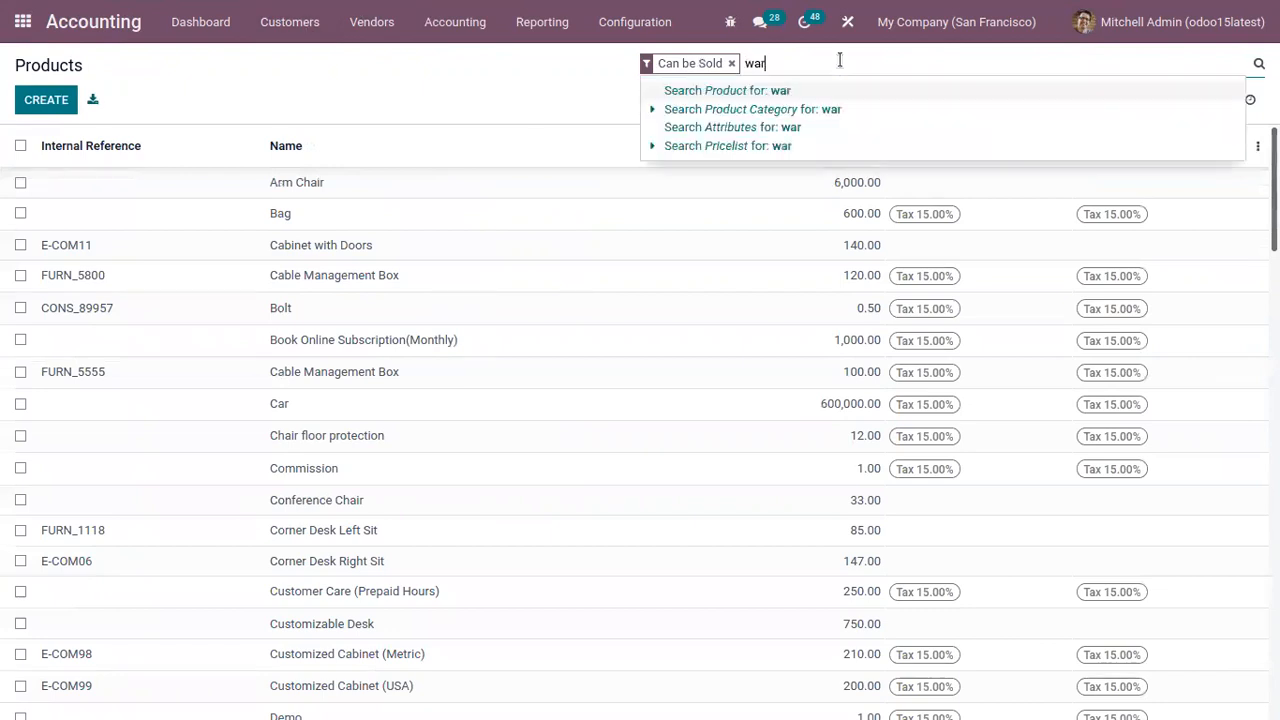
key("Return")
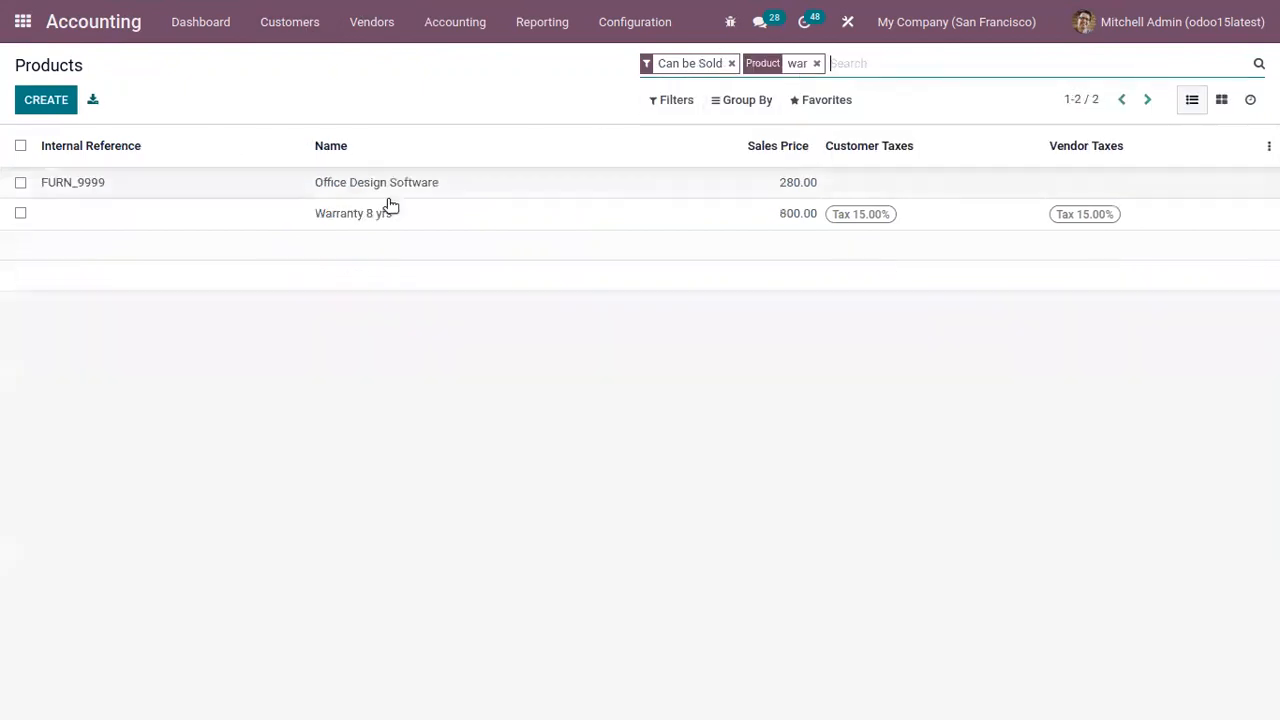
left_click(349, 213)
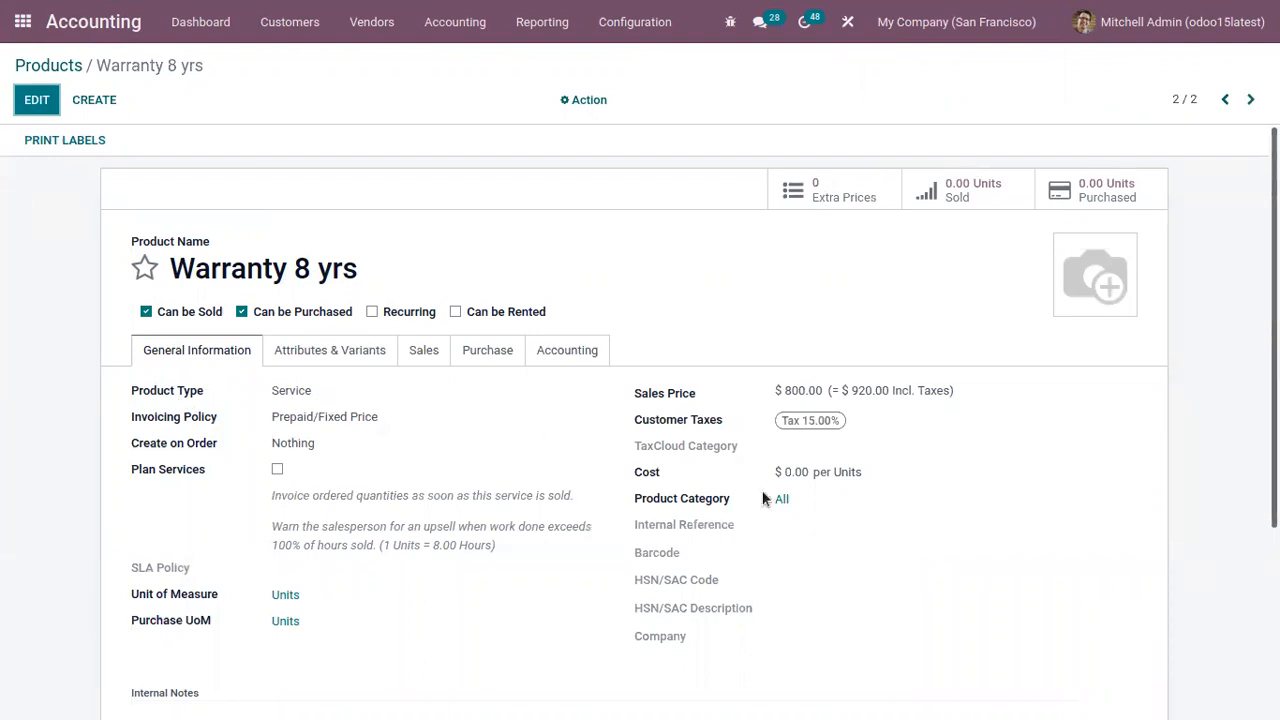
left_click_drag(784, 387, 822, 388)
left_click(480, 251)
- Set the Warranty 8 yrs product's income account to Deferred Revenue Account and save the product
left_click(568, 350)
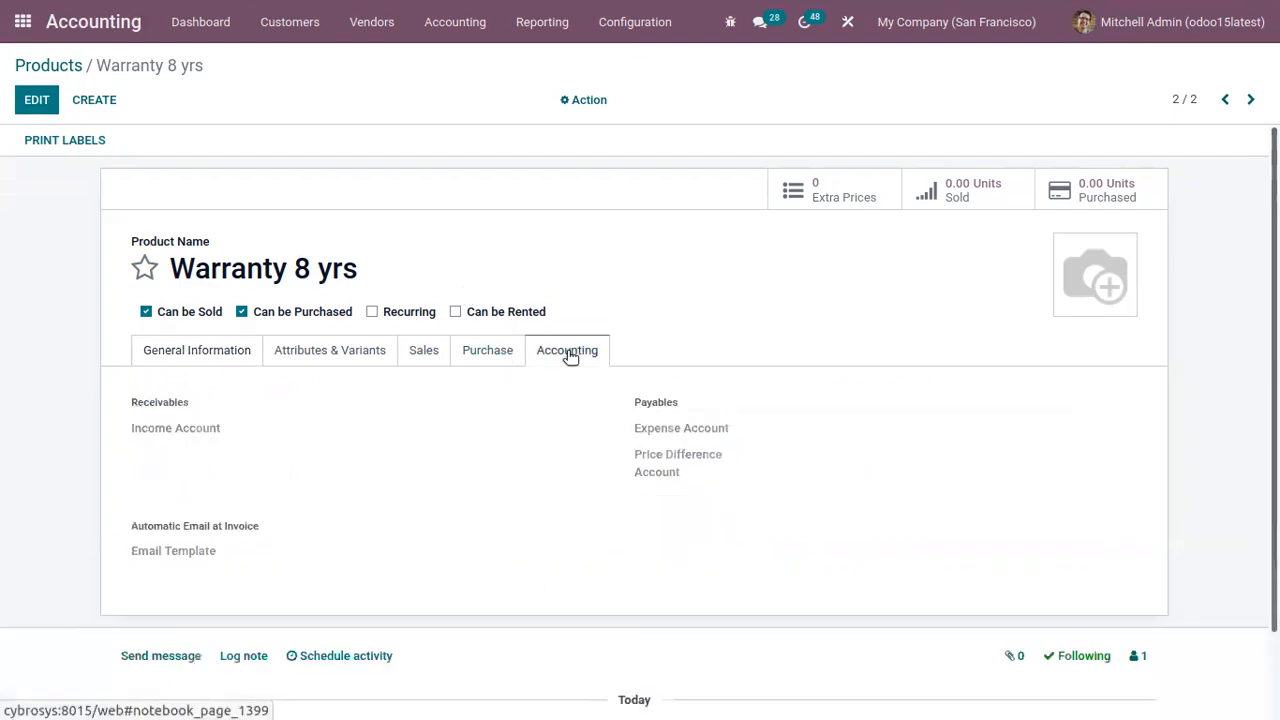
left_click(45, 103)
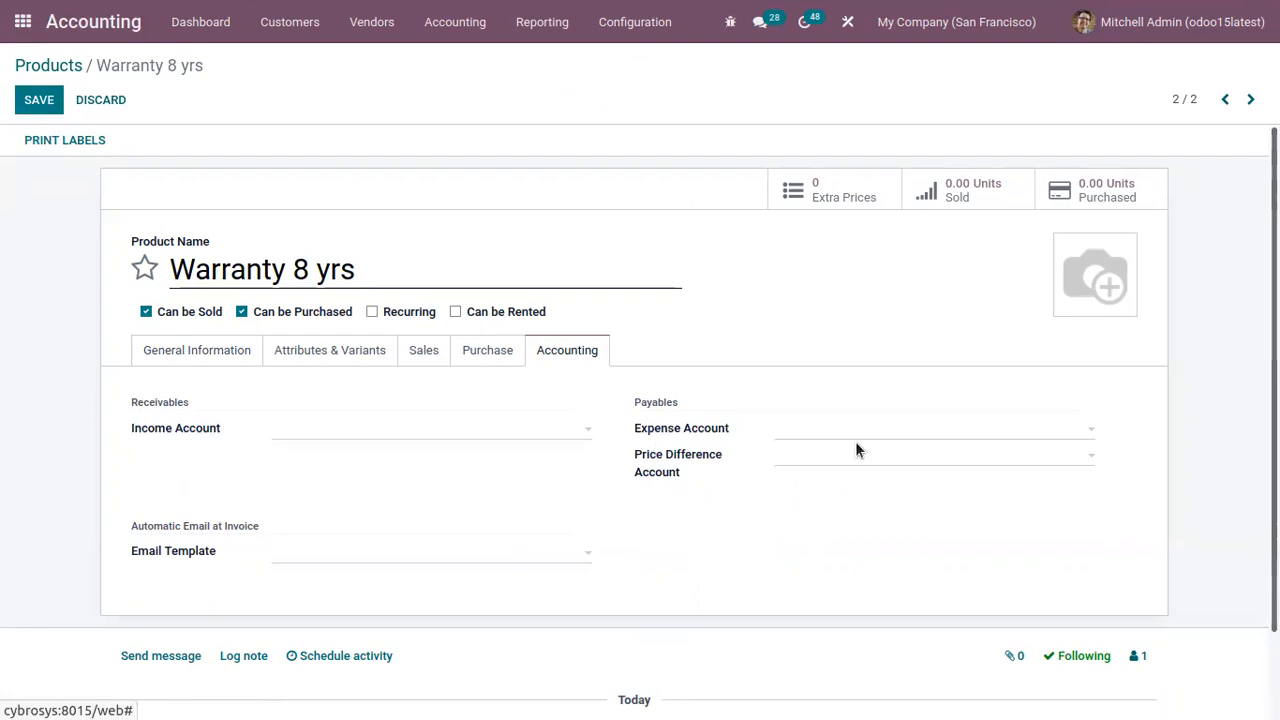
left_click(304, 428)
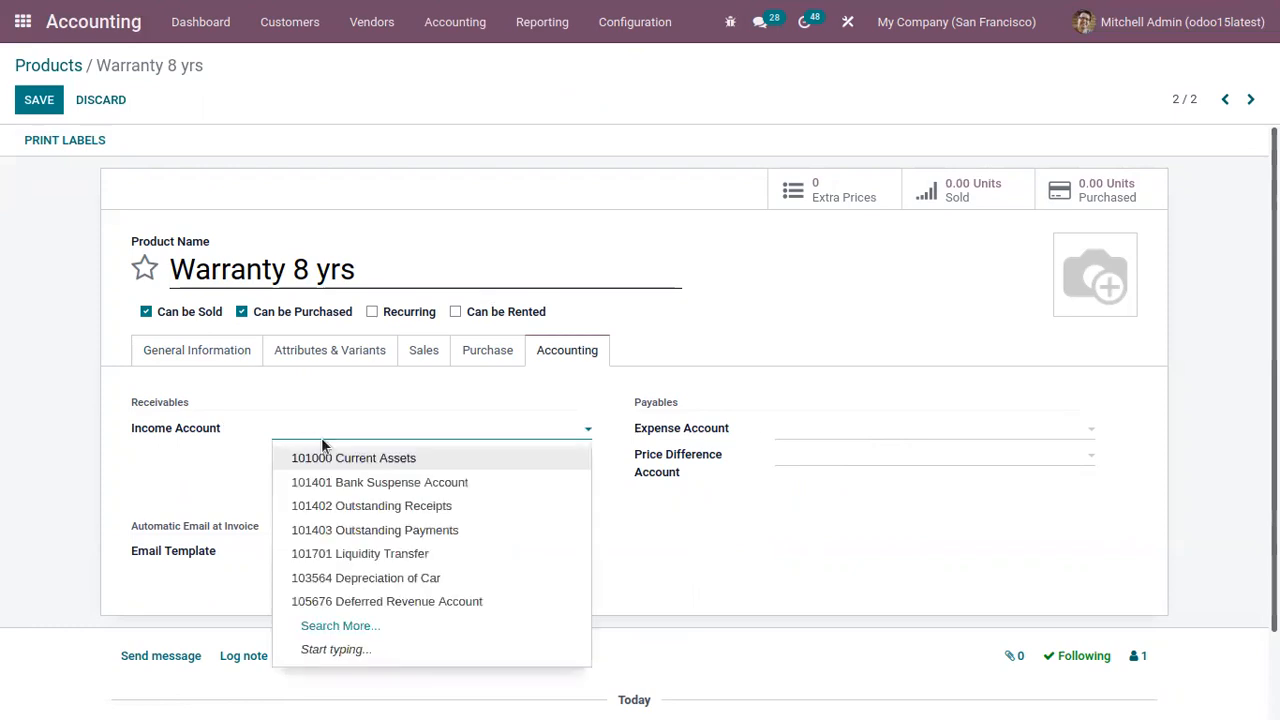
type("def")
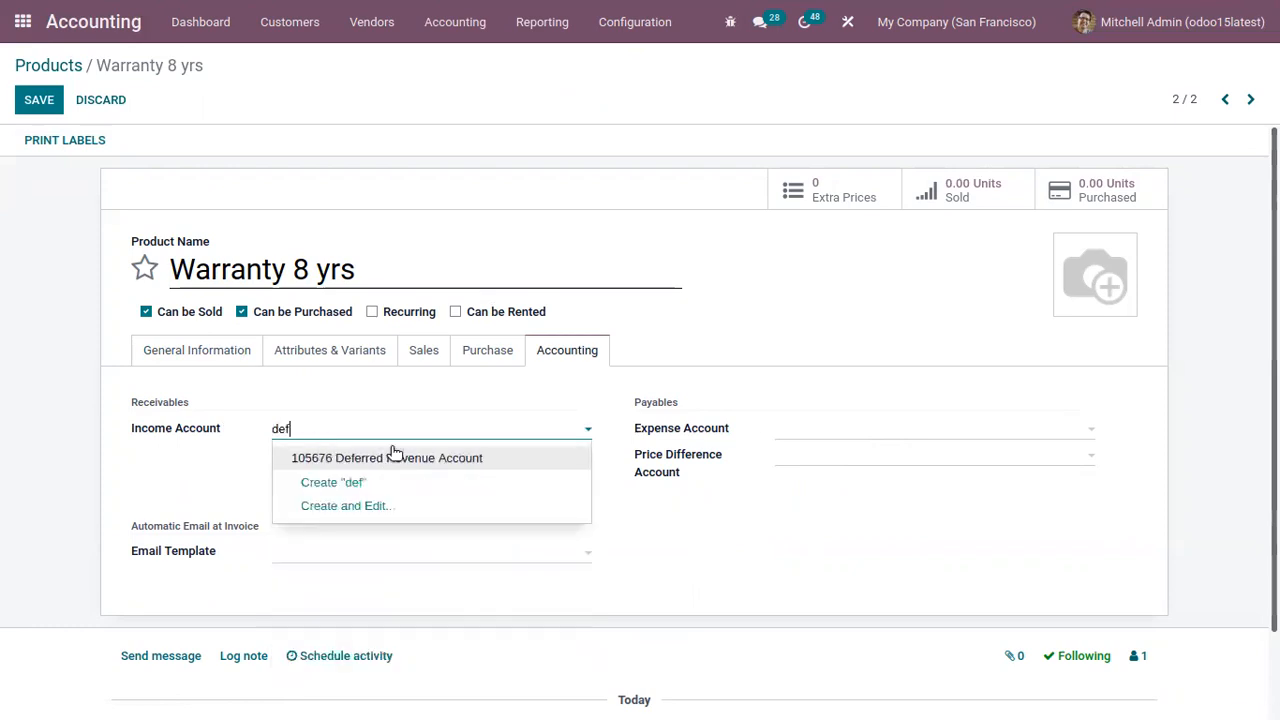
left_click(424, 459)
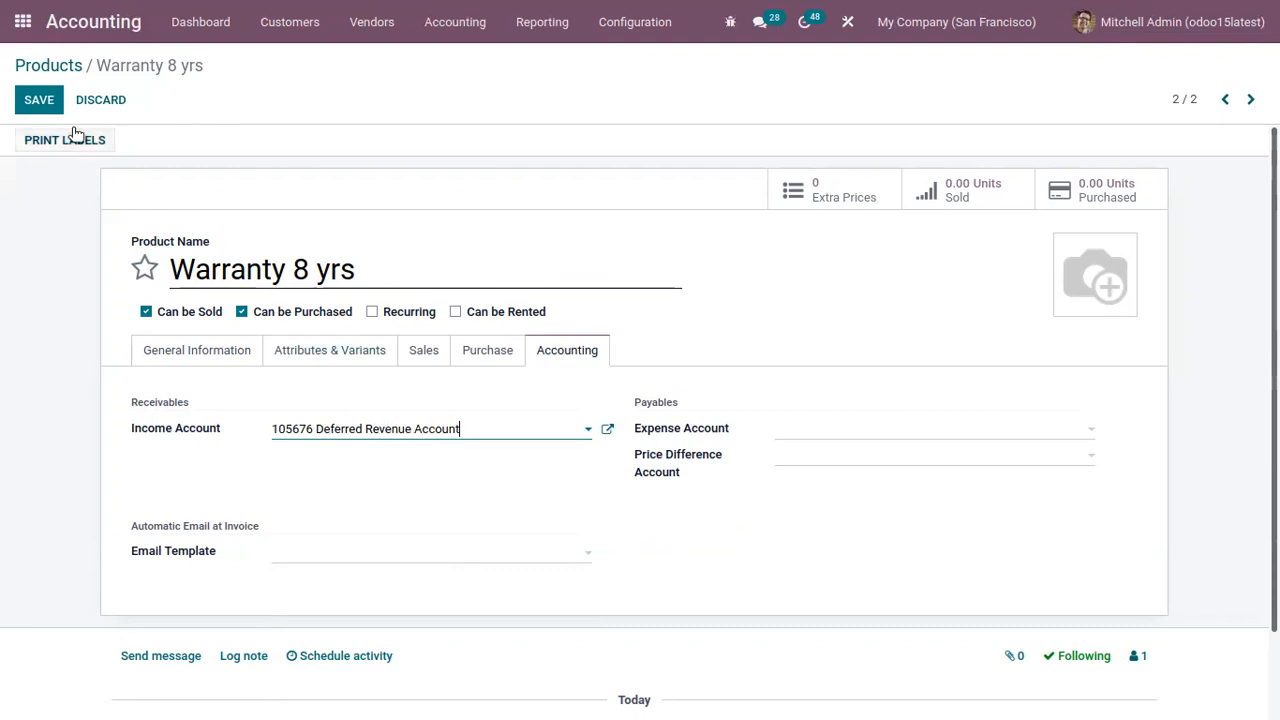
left_click(41, 99)
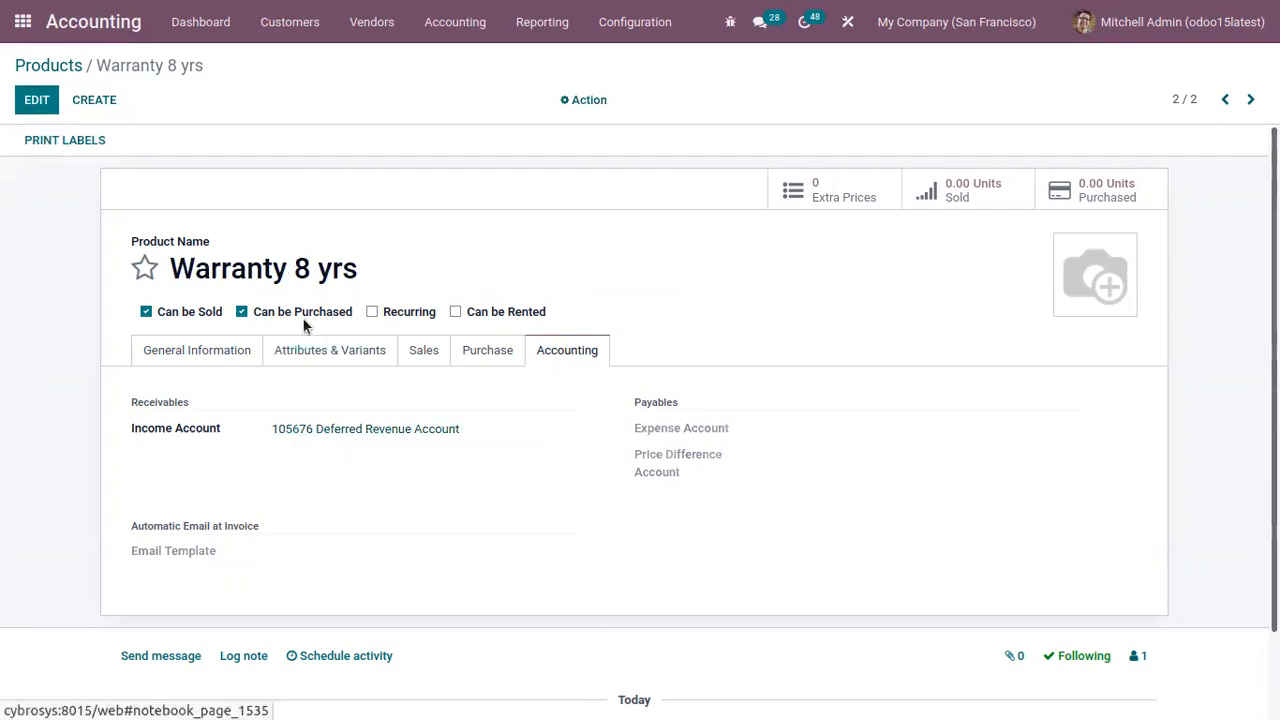
- Return to the product list, clear its search and open the Deferred Revenue Models configuration
left_click(58, 72)
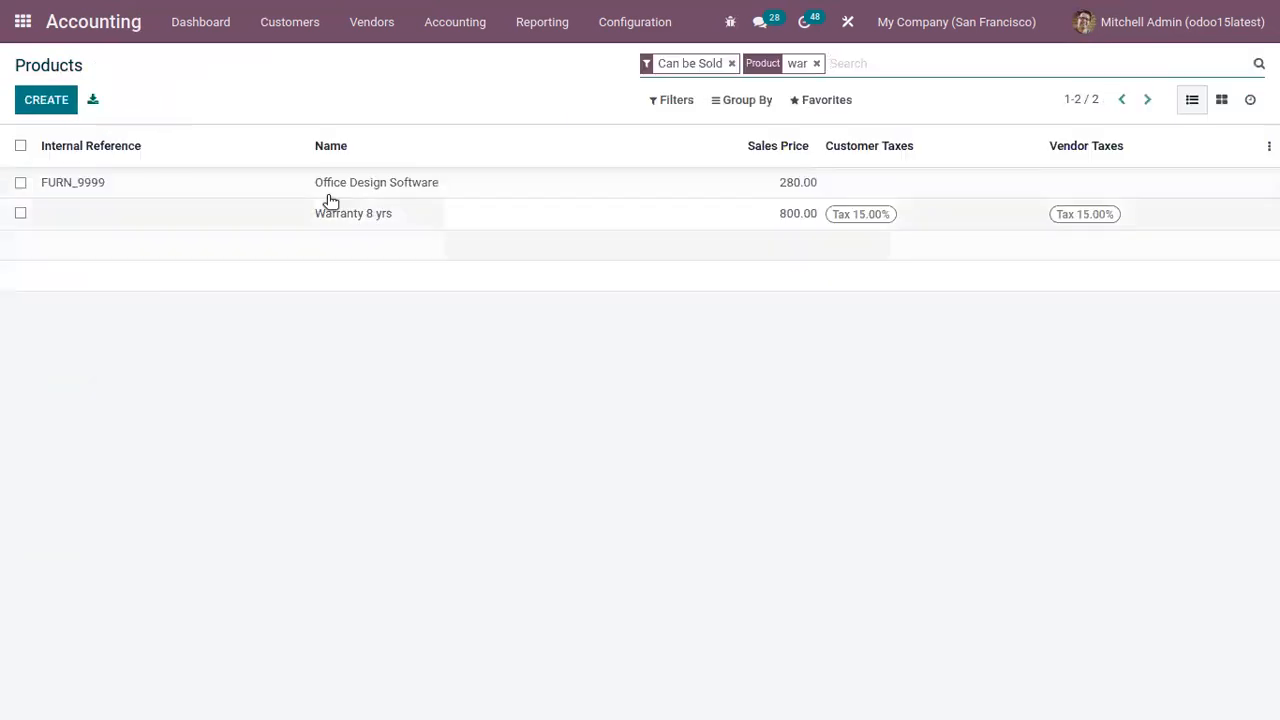
left_click(816, 64)
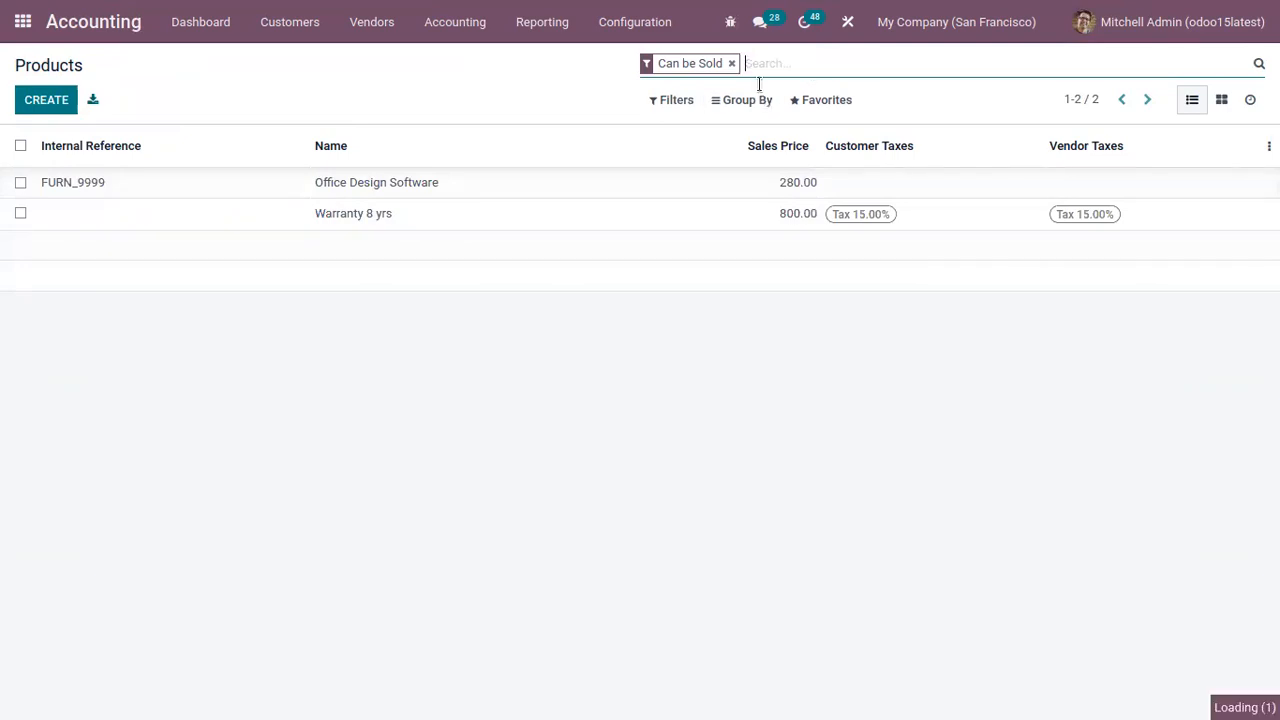
left_click(625, 33)
left_click_drag(754, 133, 741, 361)
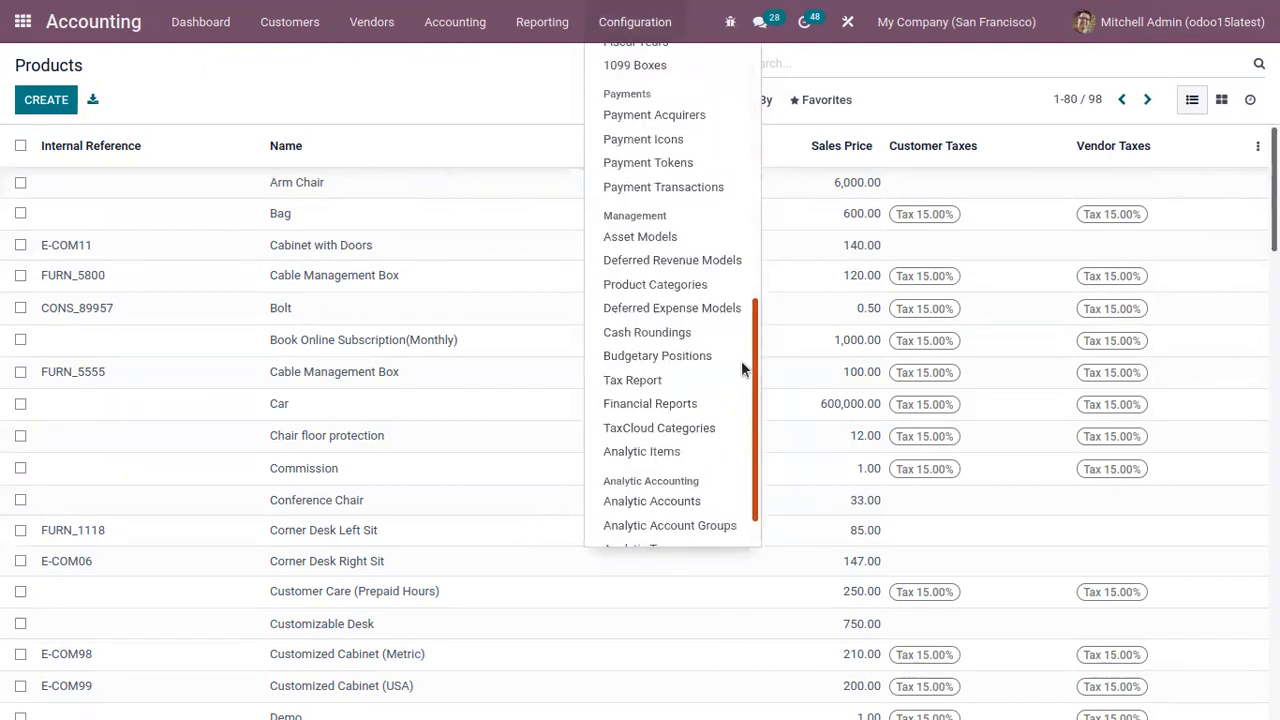
left_click(684, 262)
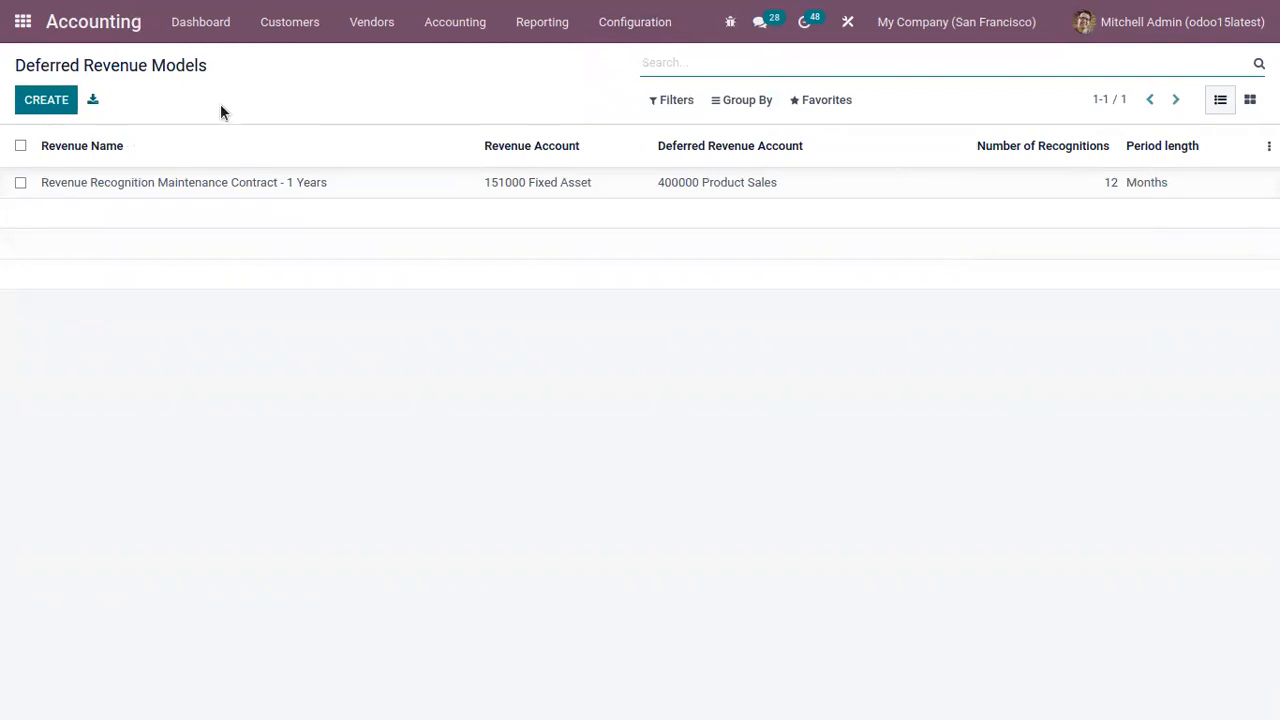
- Create a new deferred revenue model named "Extended Warranty 8 years"
left_click(46, 104)
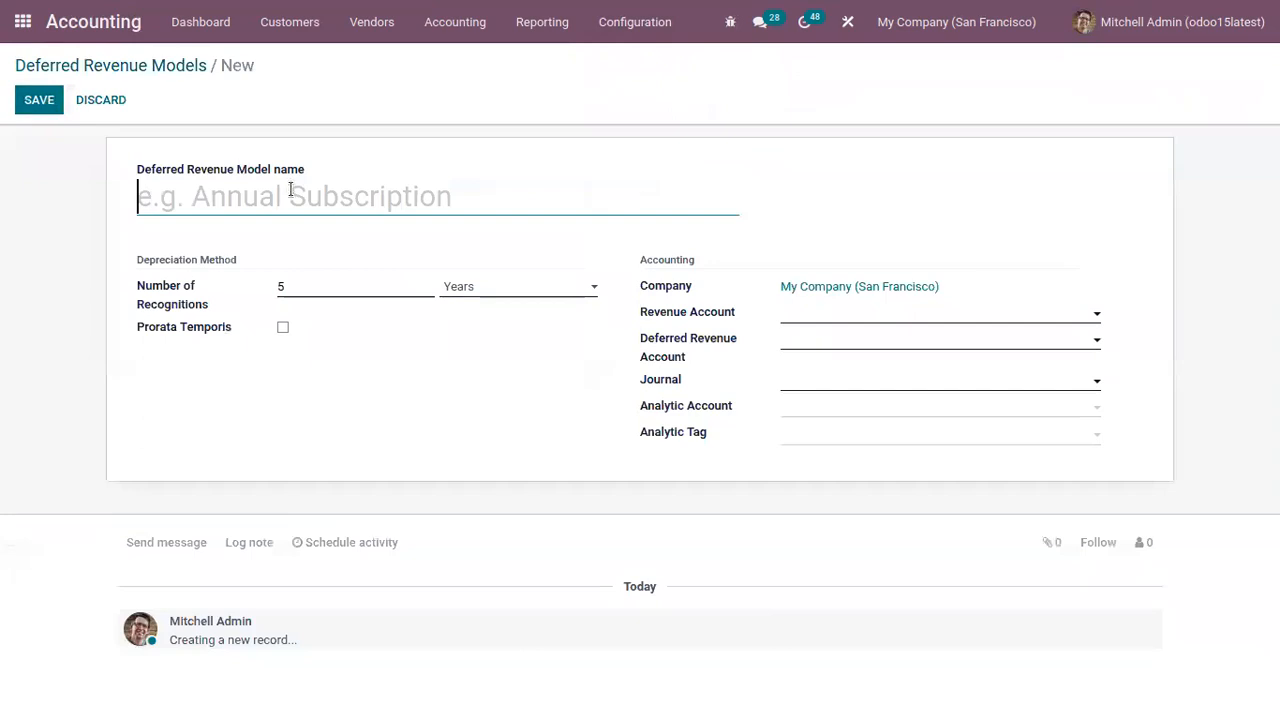
type("E")
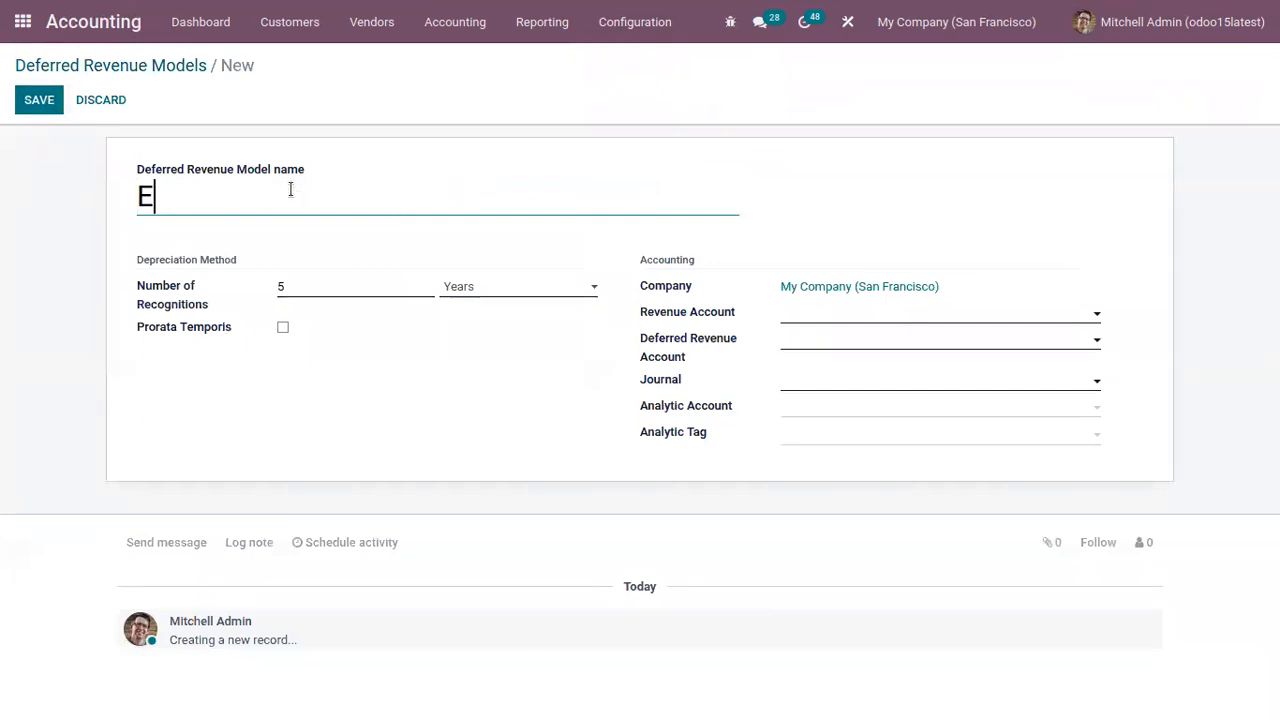
type("xtended")
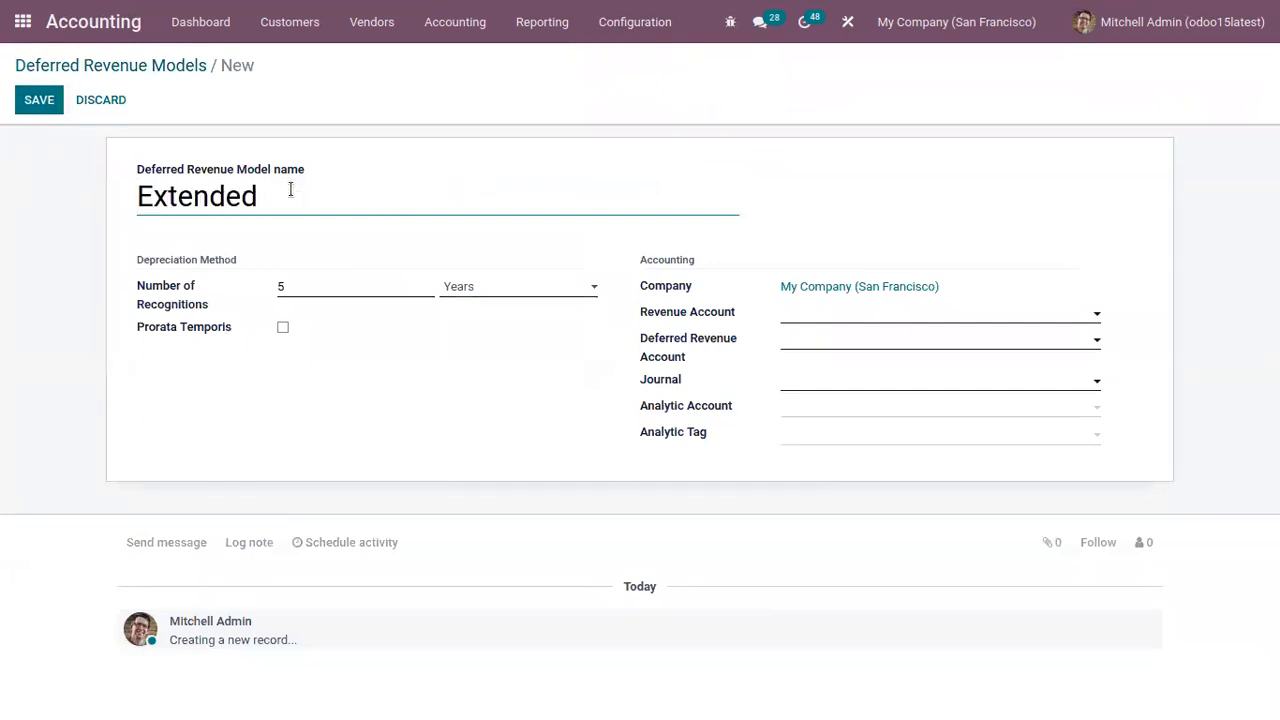
type(" Warranty 8 years")
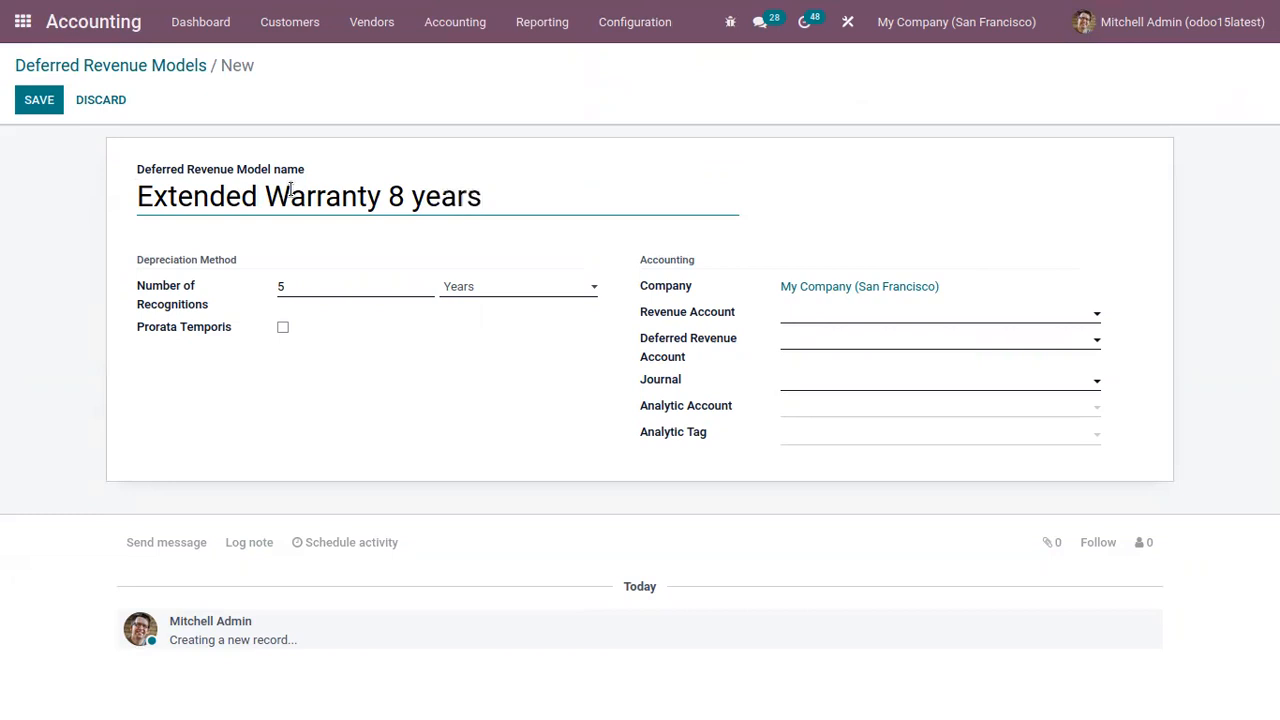
- Set the model's number of recognitions to 8, keeping Years as the period
left_click(288, 289)
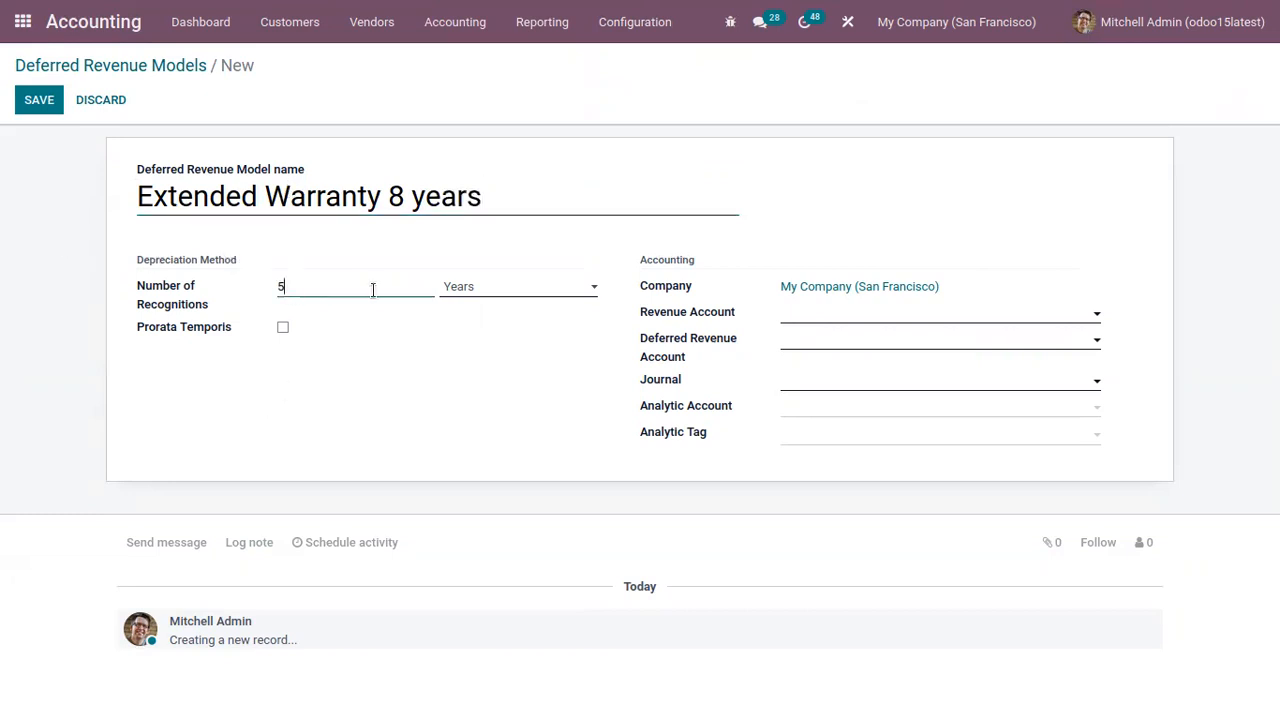
left_click(483, 288)
left_click(311, 283)
key("BackSpace")
type("8")
mouse_move(247, 337)
left_click(213, 452)
mouse_move(204, 326)
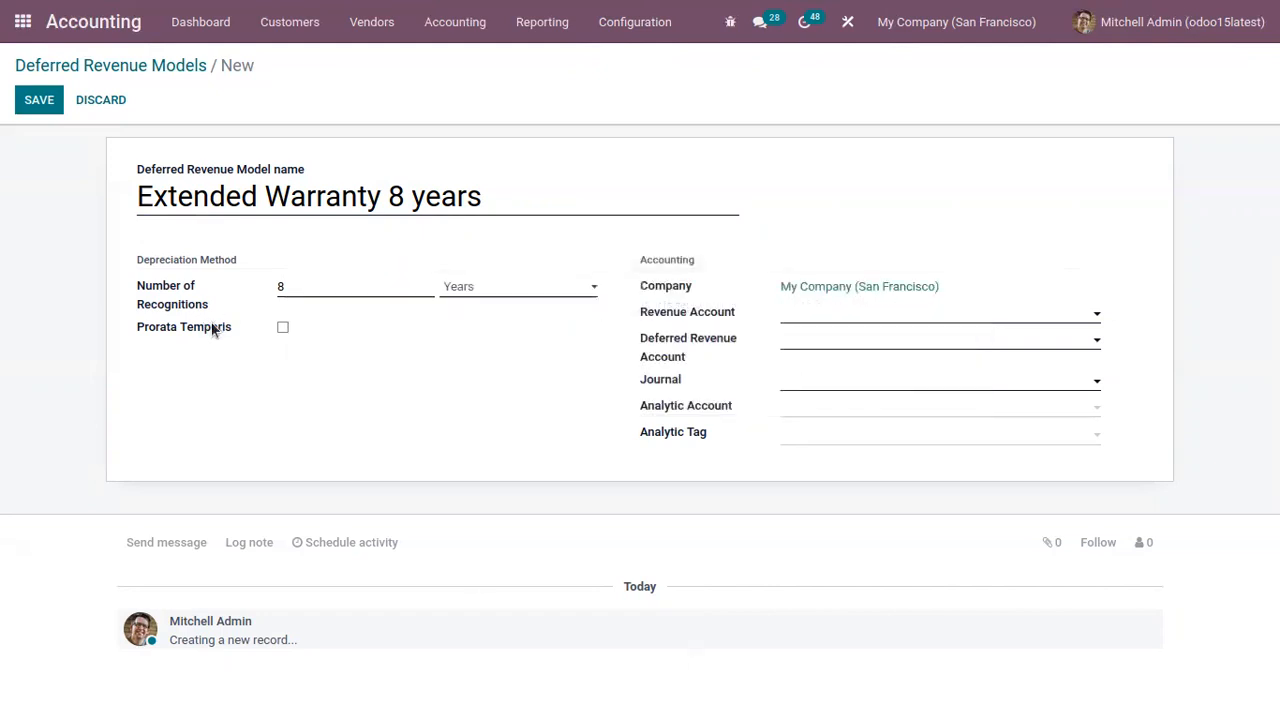
- Set the model's revenue account to Revenue Account and its deferred revenue account to Deferred Revenue Account
mouse_move(671, 317)
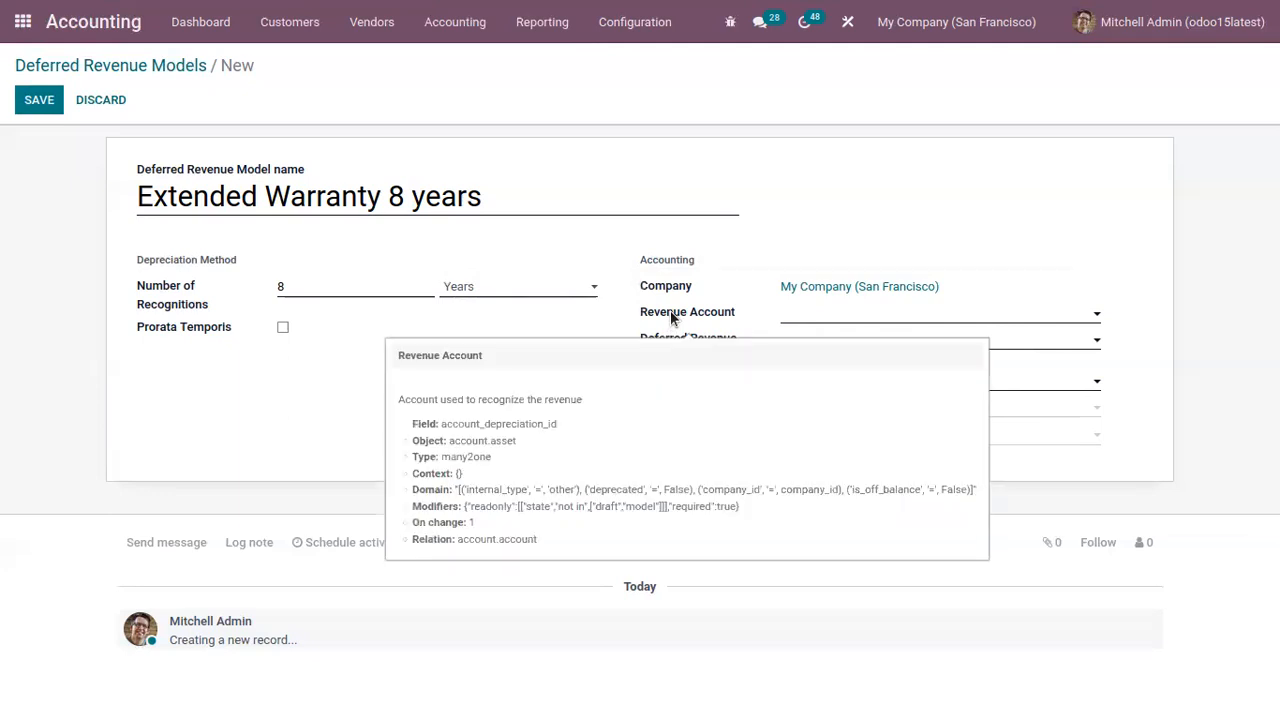
left_click(870, 311)
type("rev")
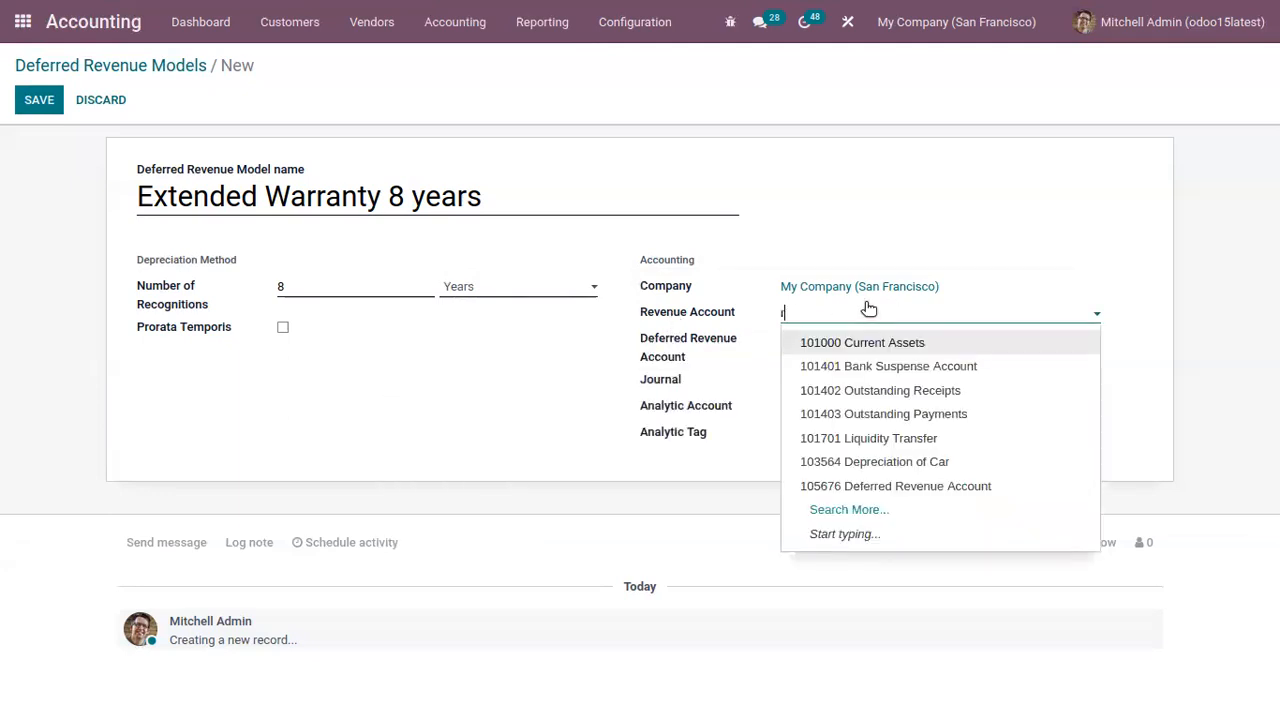
left_click(898, 367)
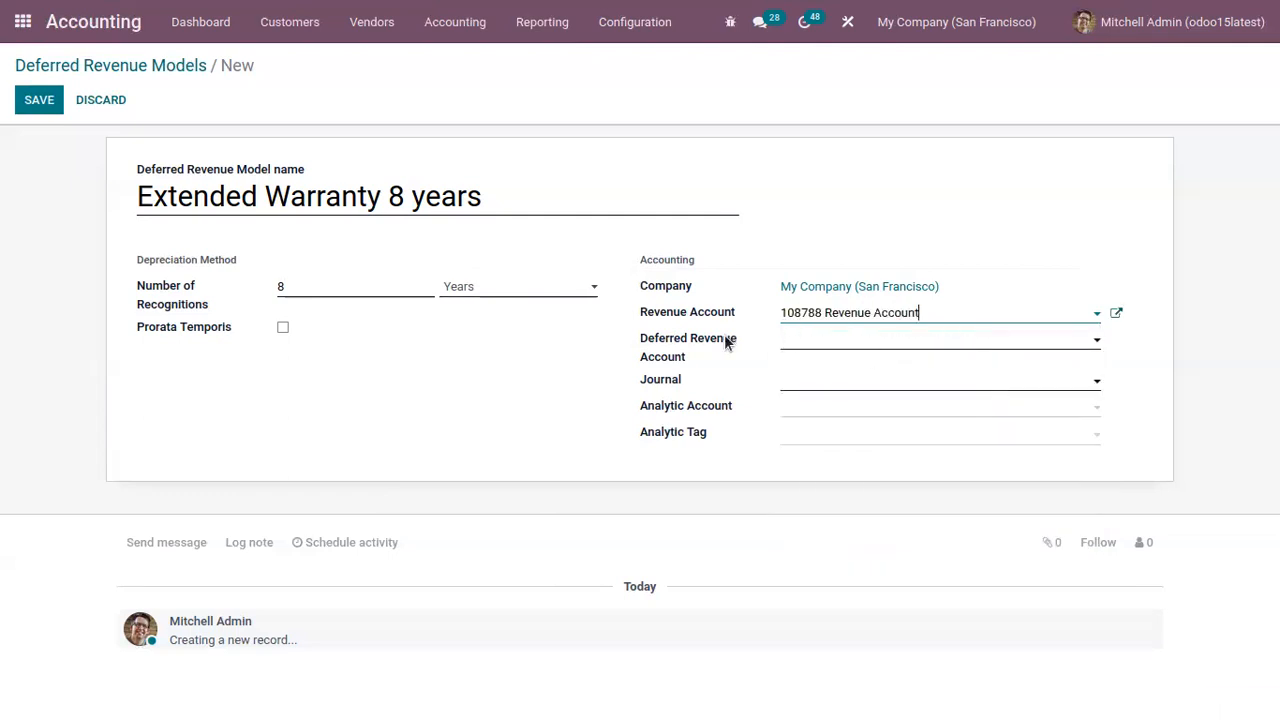
mouse_move(725, 338)
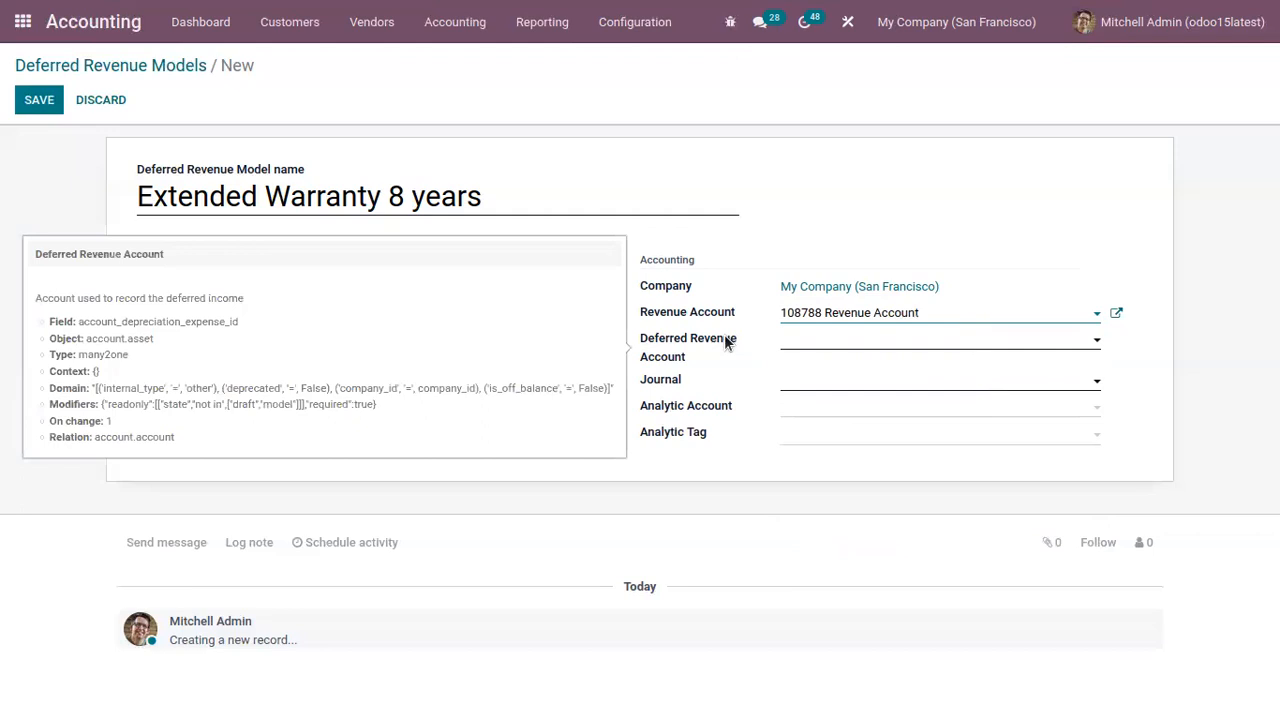
left_click(904, 341)
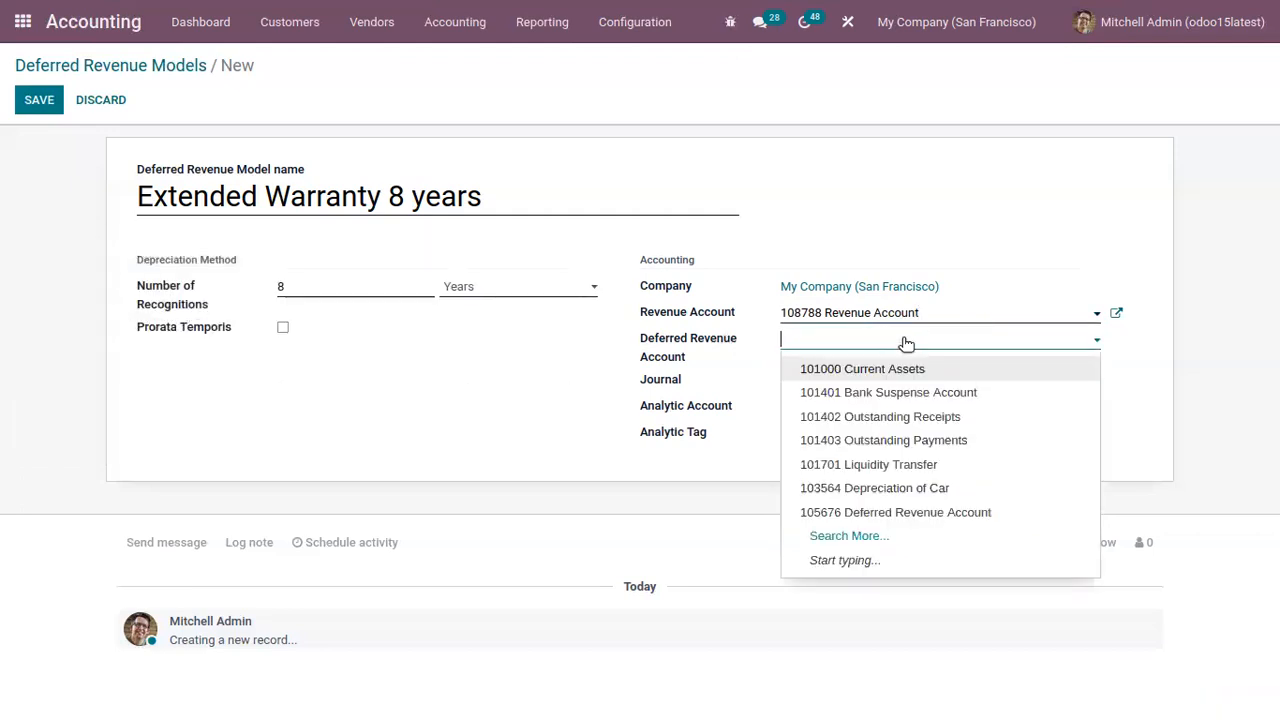
type("def")
left_click(878, 370)
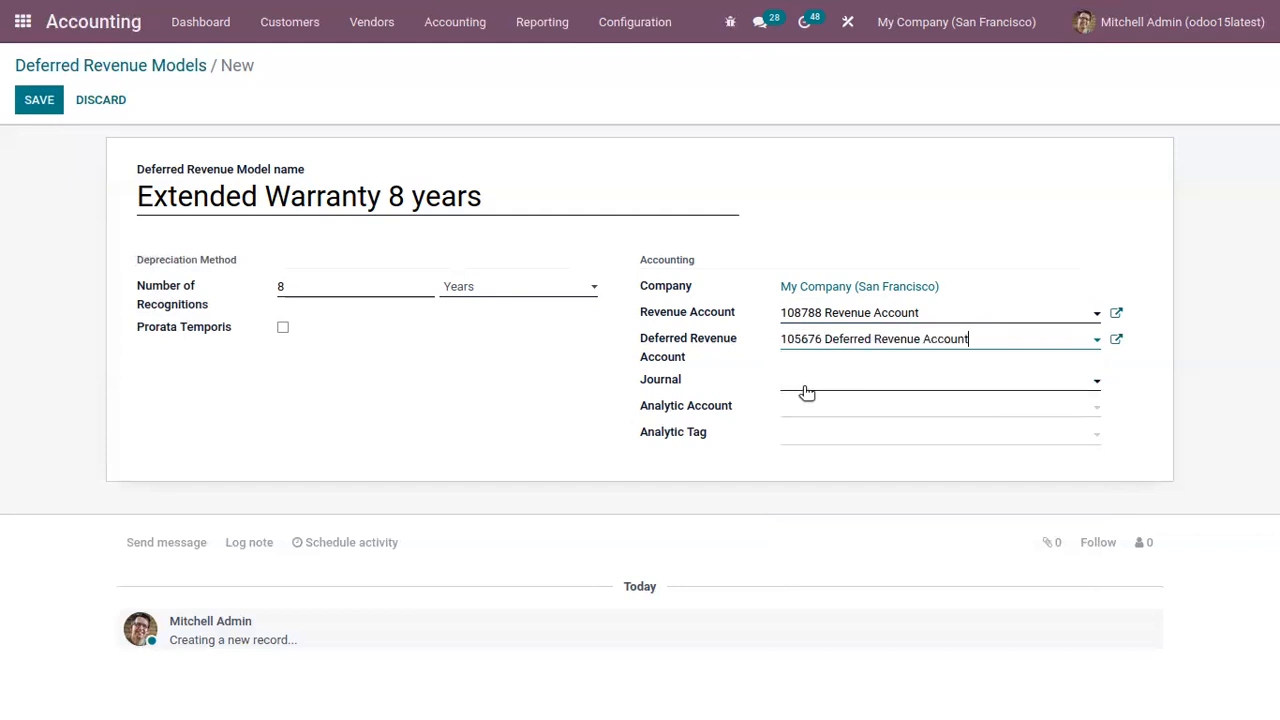
- Set the model's journal to Miscellaneous Operations and save the deferred revenue model
left_click(810, 384)
left_click(849, 411)
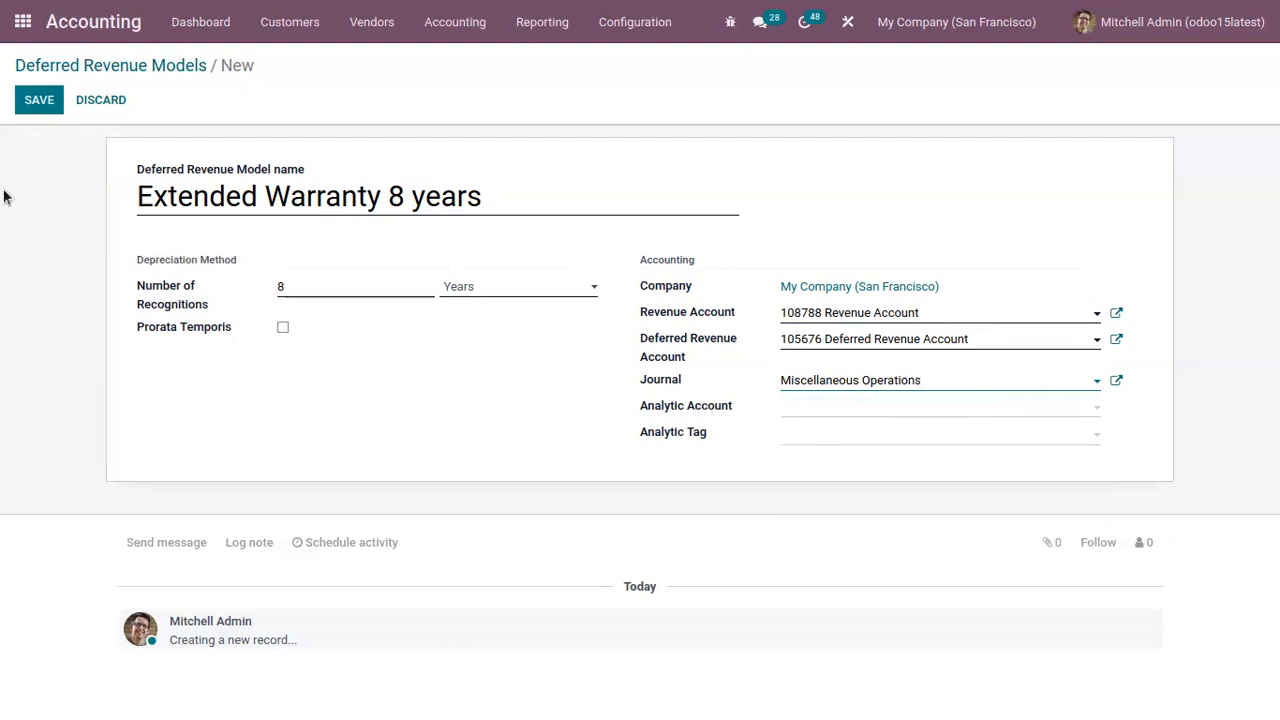
left_click(45, 104)
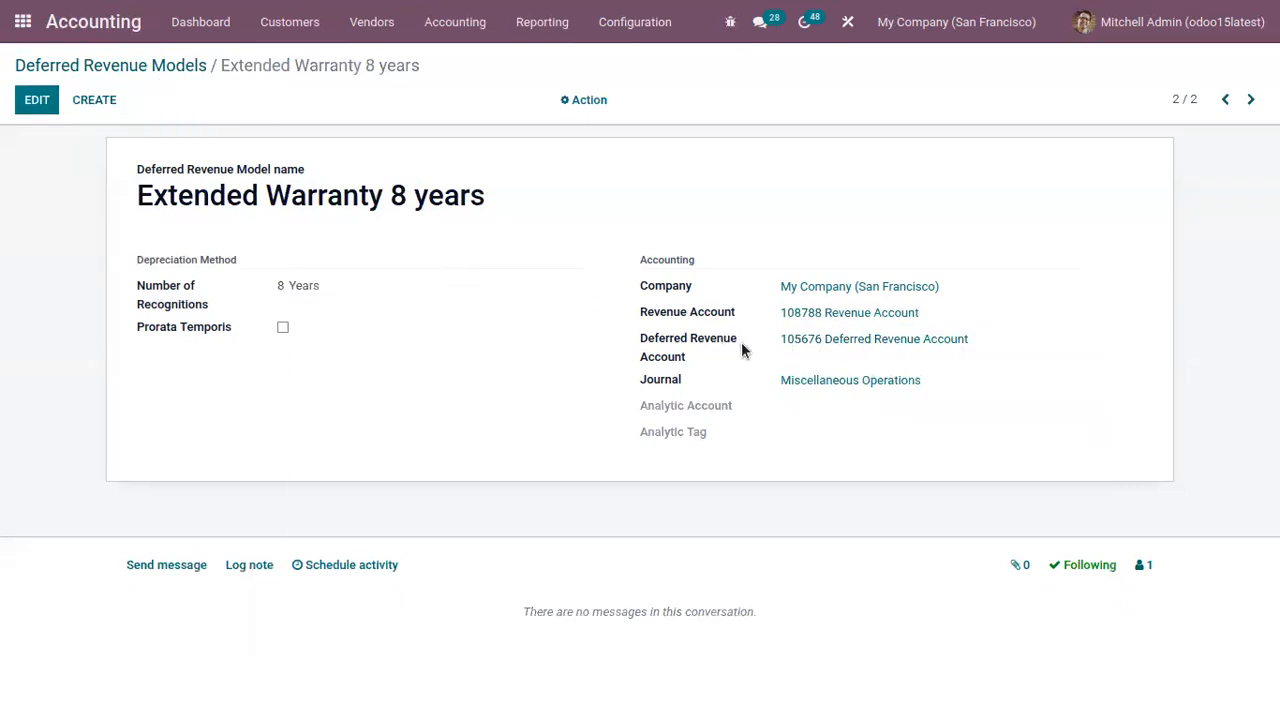
- Open the model's Deferred Revenue Account for editing and set Automate Deferred Revenue to Create and validate
left_click(827, 345)
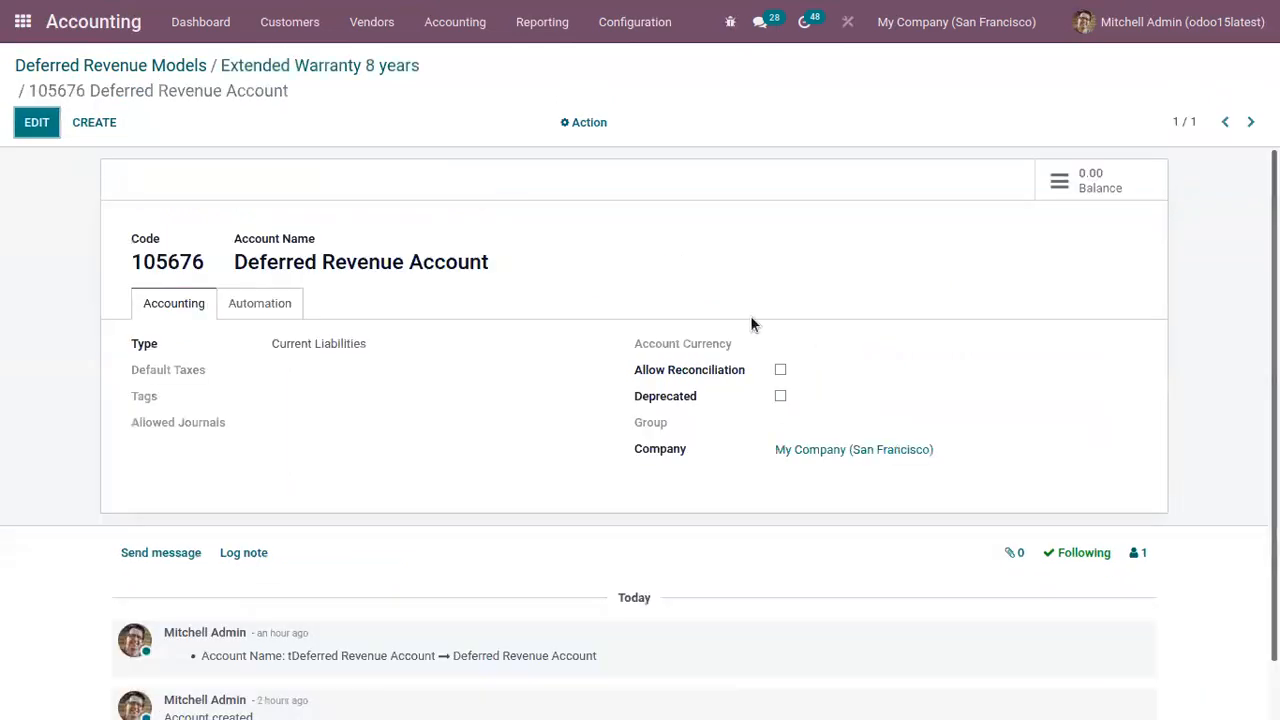
left_click(250, 306)
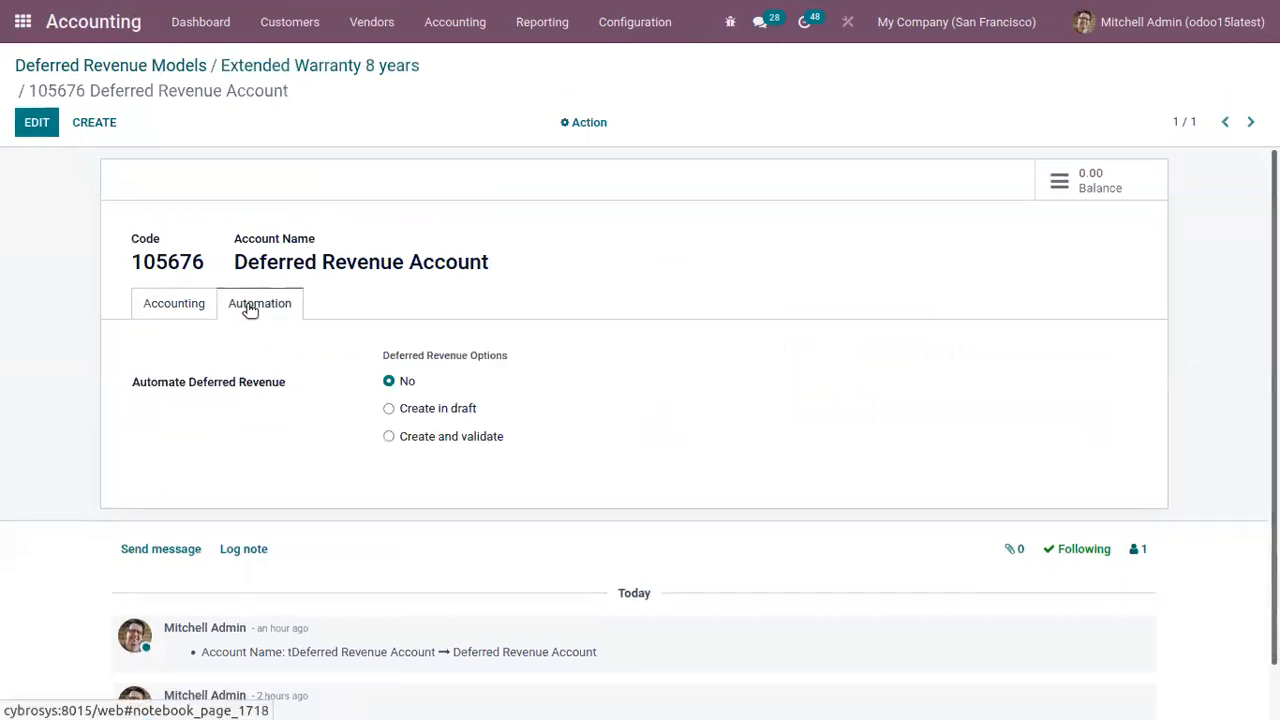
left_click(36, 122)
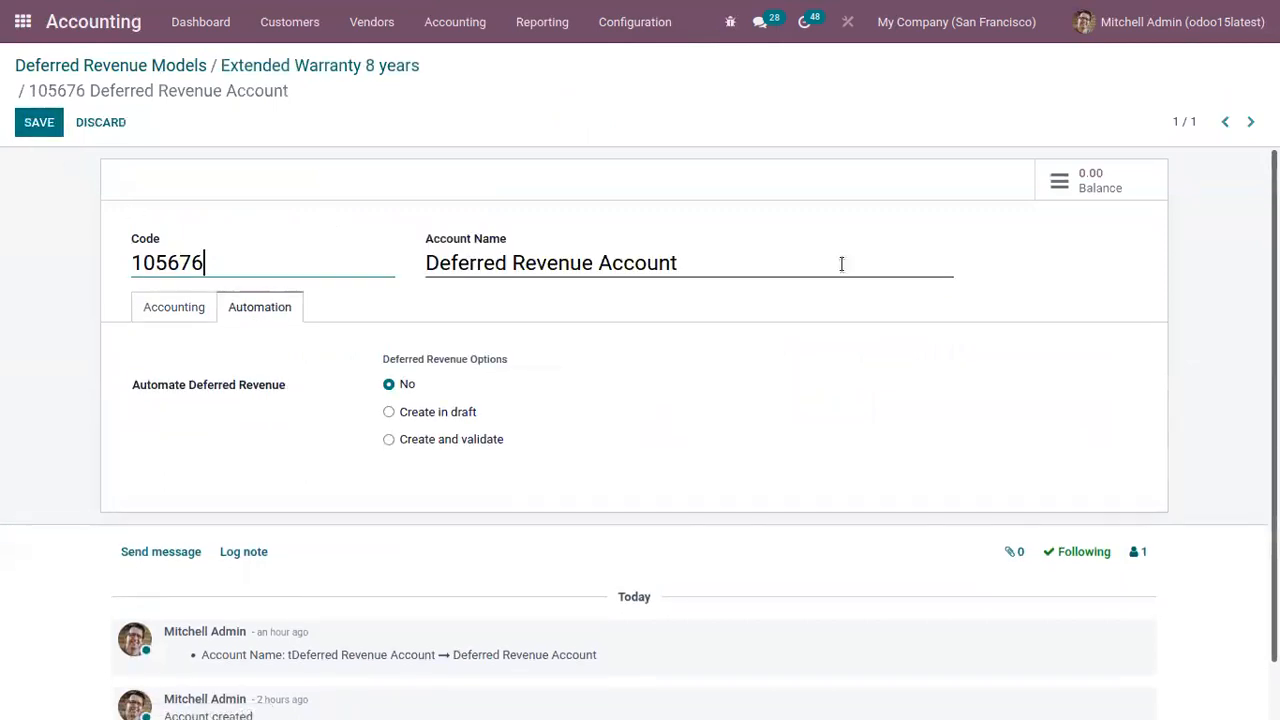
scroll(640, 430, "down", 1)
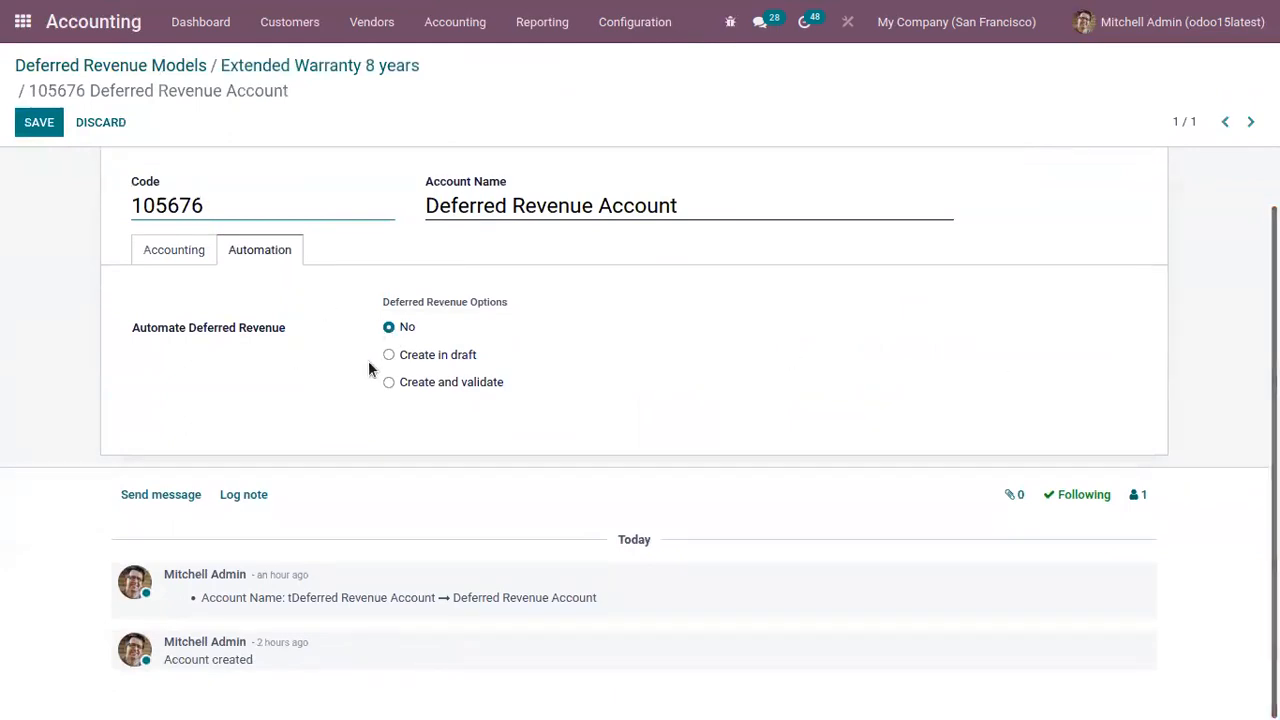
left_click(423, 355)
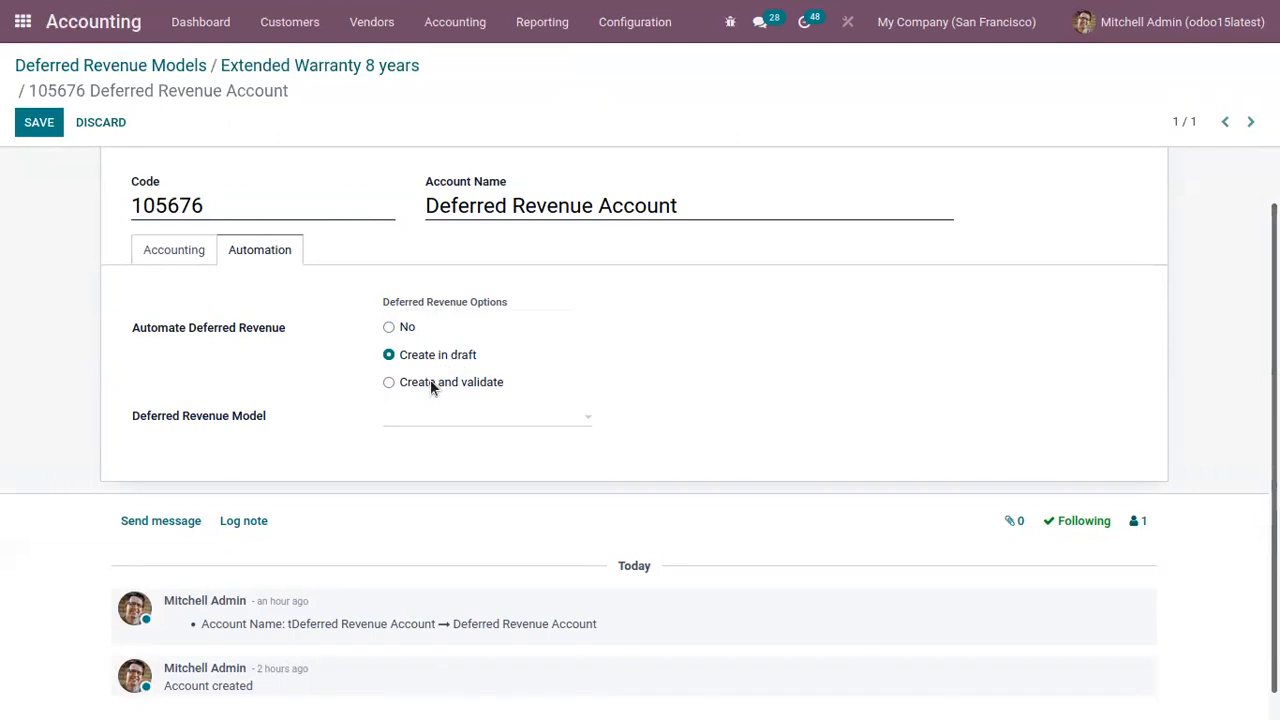
left_click(432, 385)
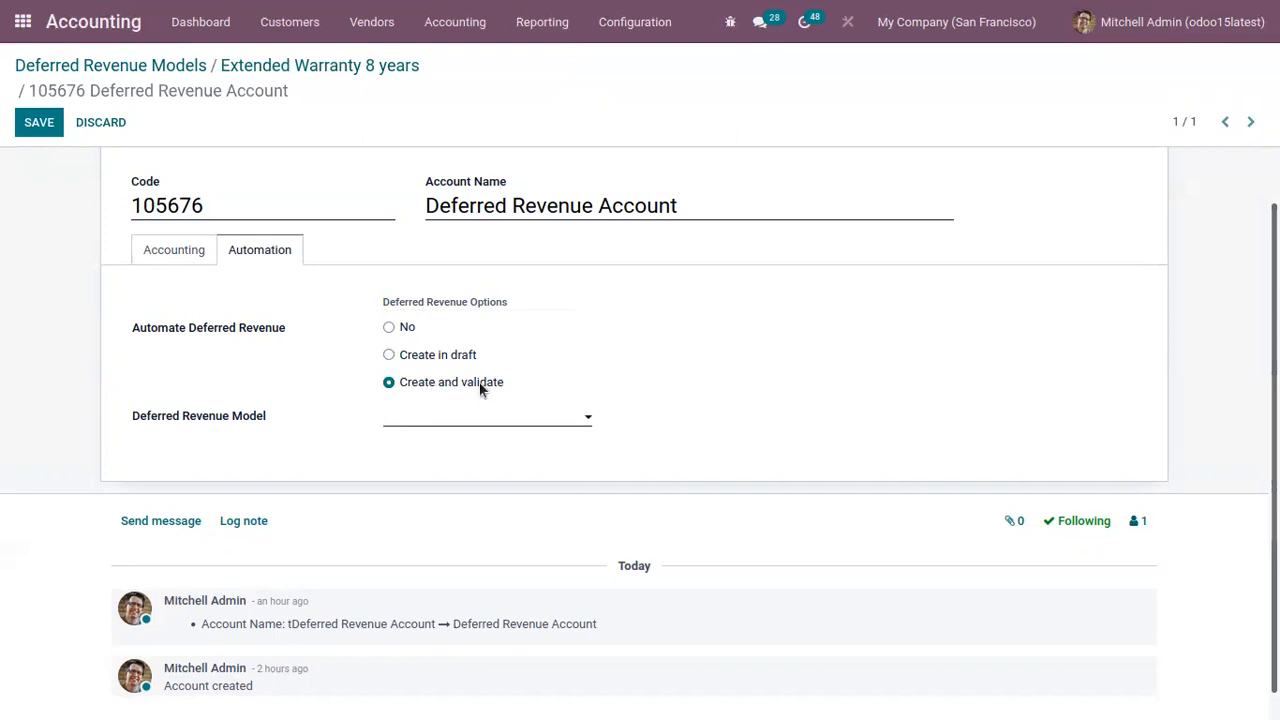
- Assign the Extended Warranty 8 years model to the account's deferred revenue automation and save the account
left_click(424, 426)
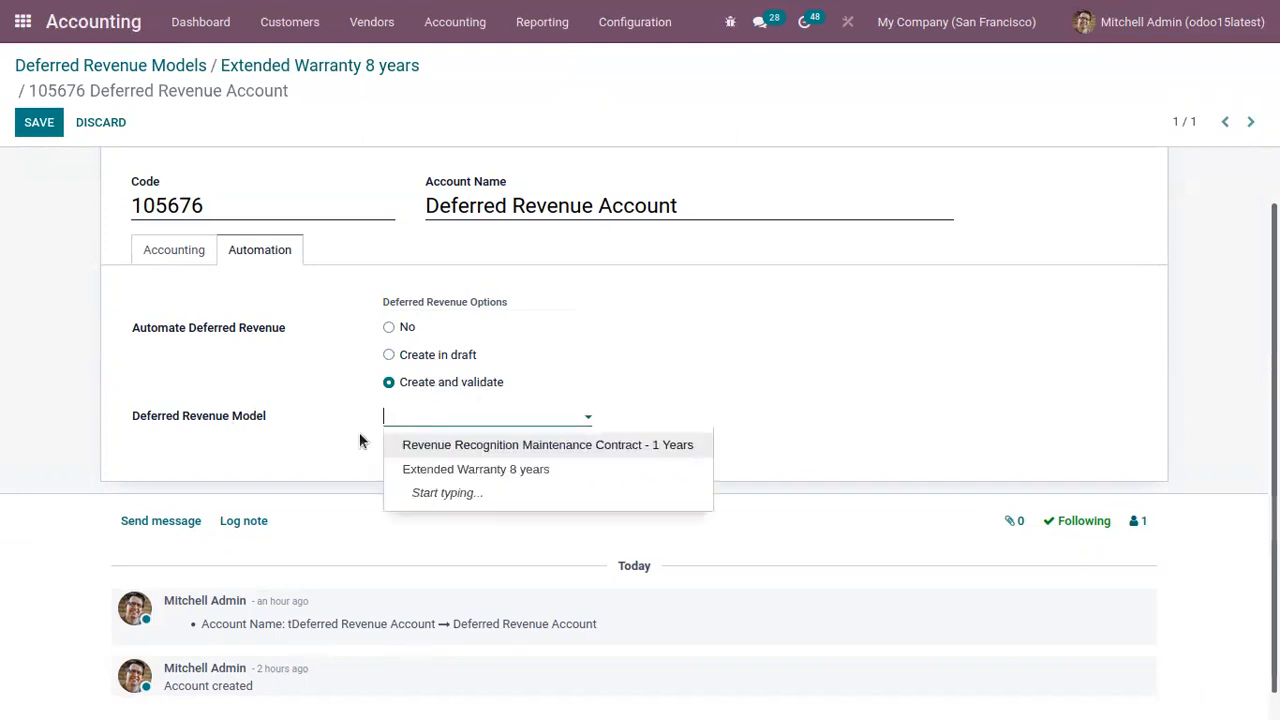
left_click(445, 468)
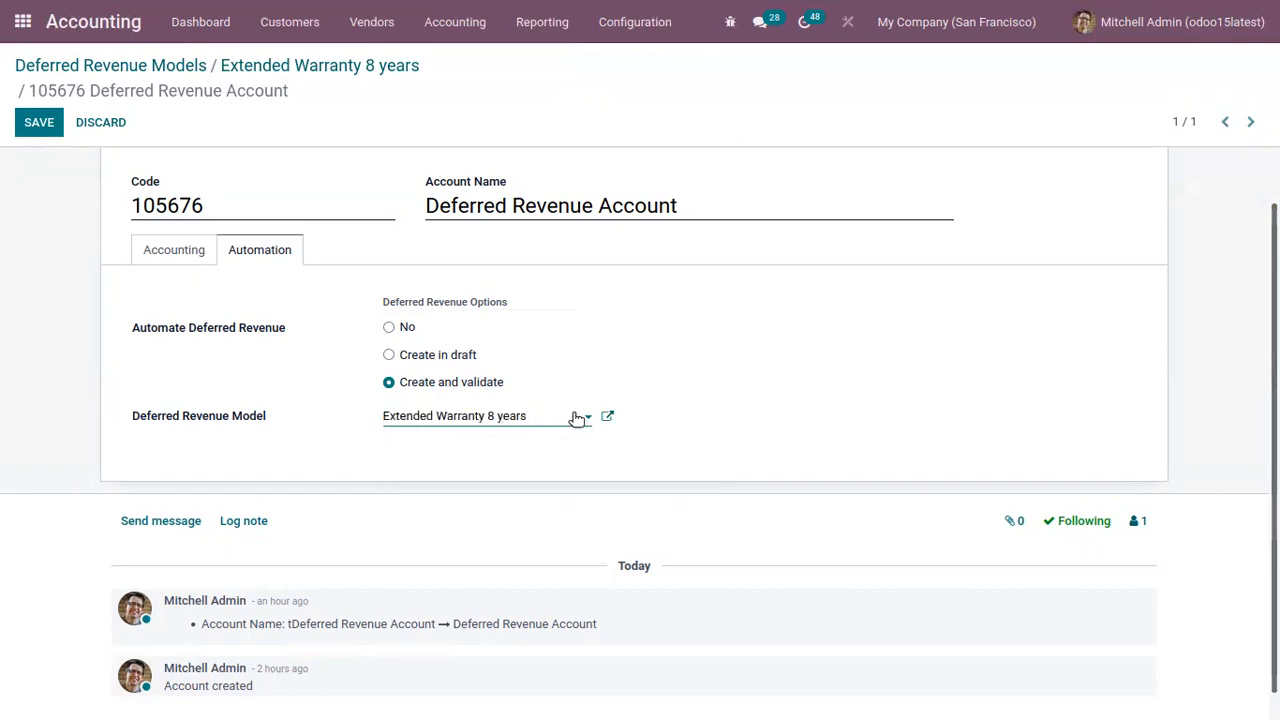
scroll(1252, 268, "up", 1)
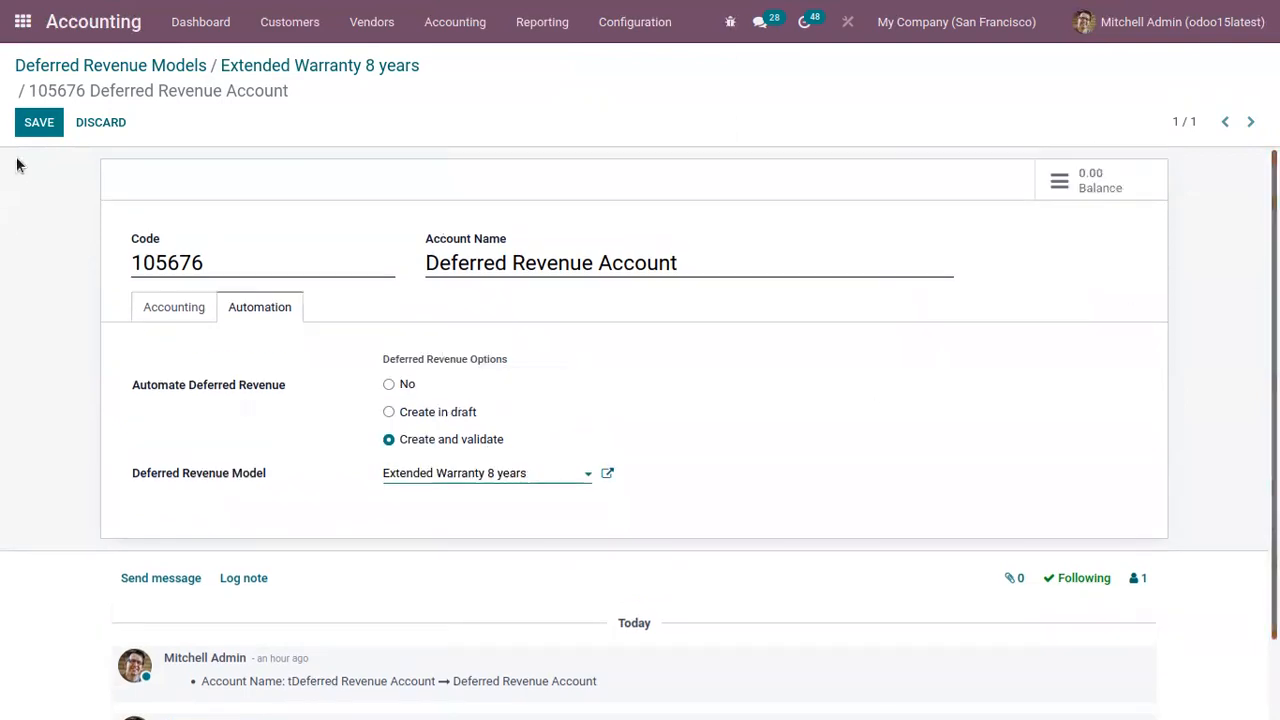
left_click(32, 126)
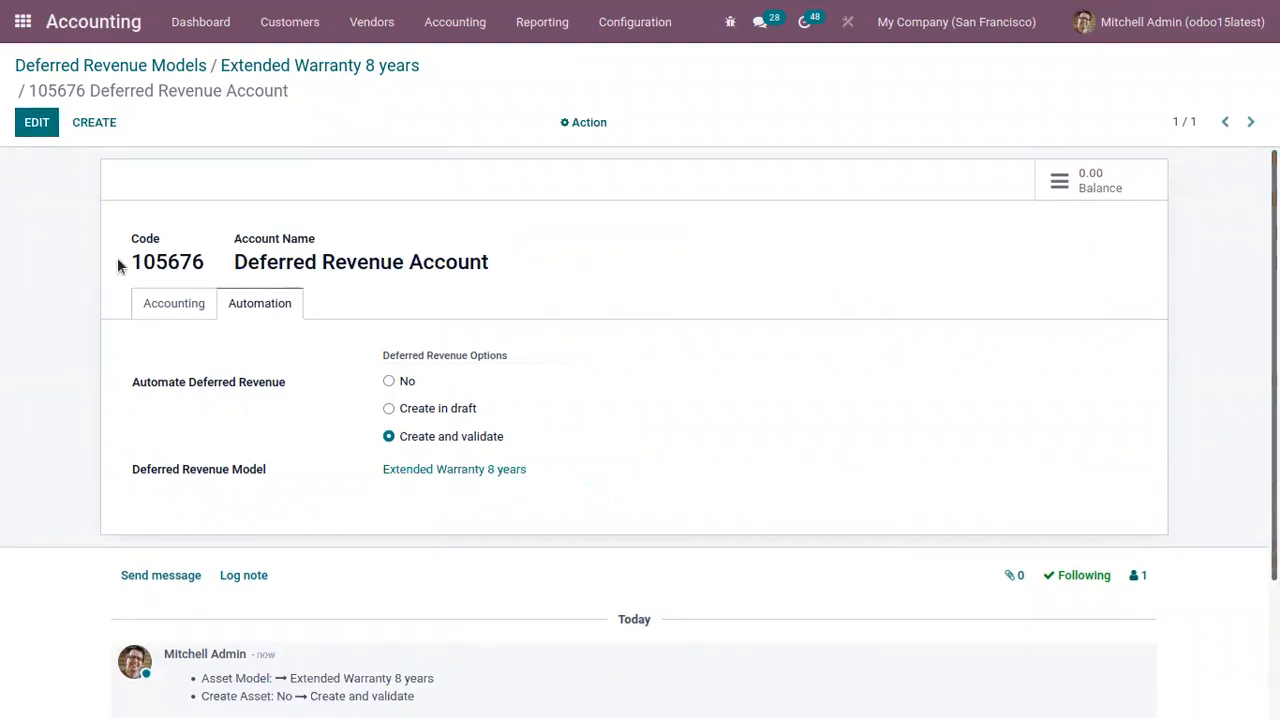
- Leave the account record, switch to the Sales app and start a new sales order for customer Deco Addict
left_click(171, 304)
left_click(262, 67)
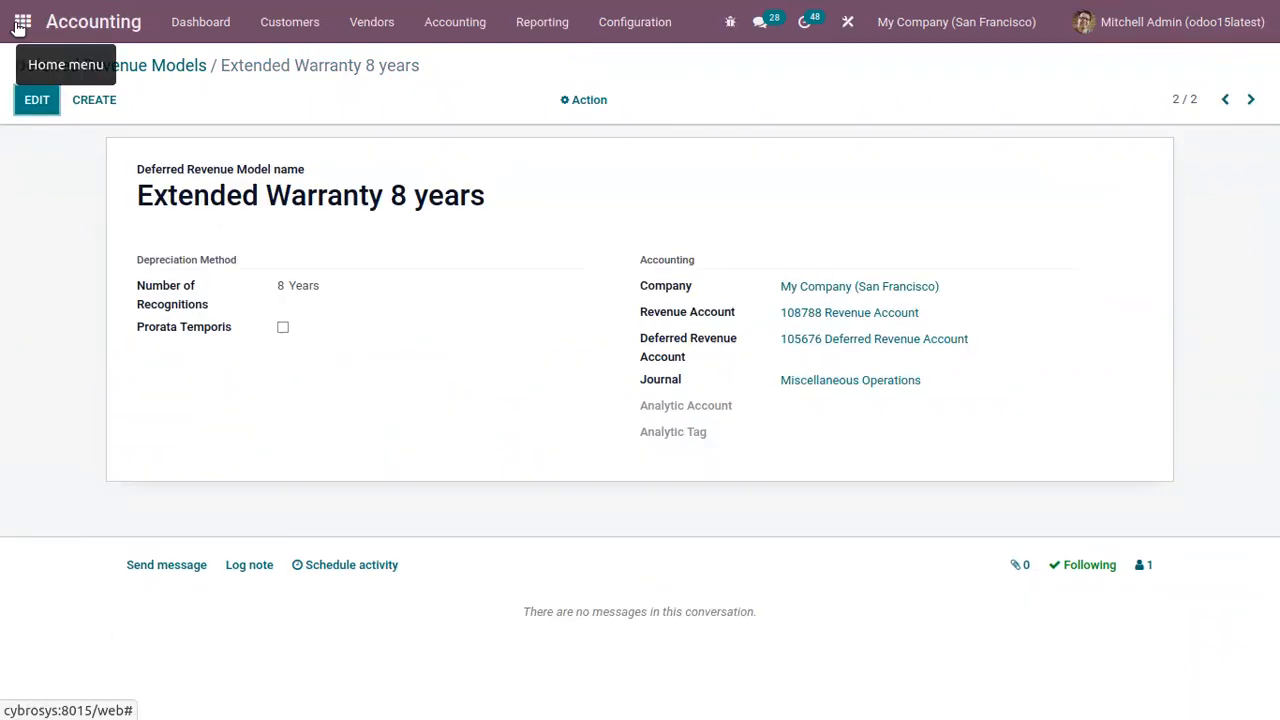
left_click(22, 22)
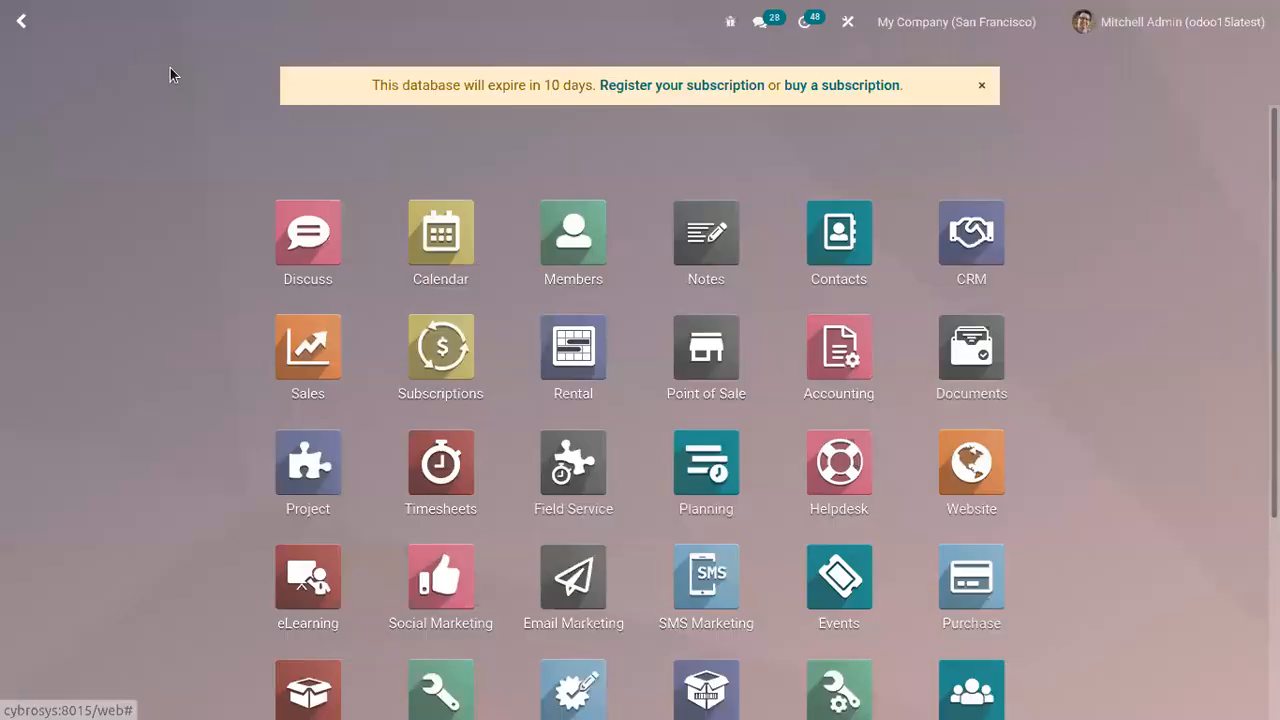
left_click(308, 347)
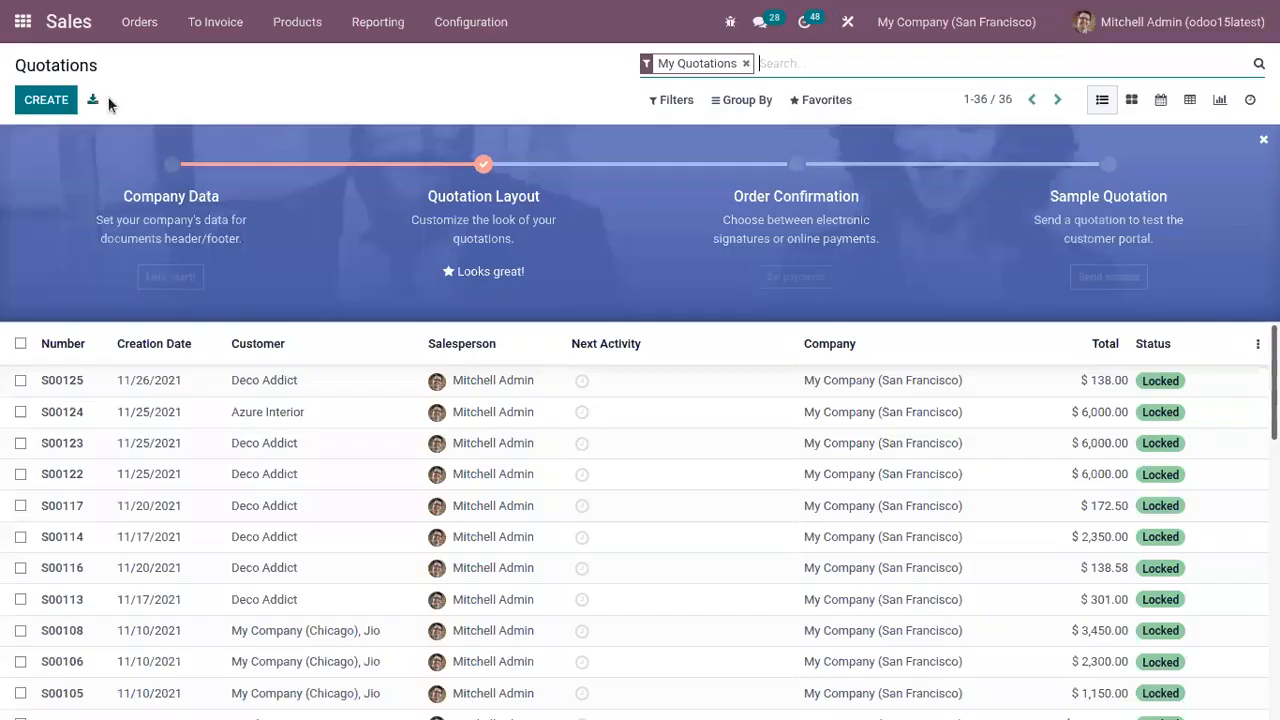
left_click(139, 22)
left_click(162, 86)
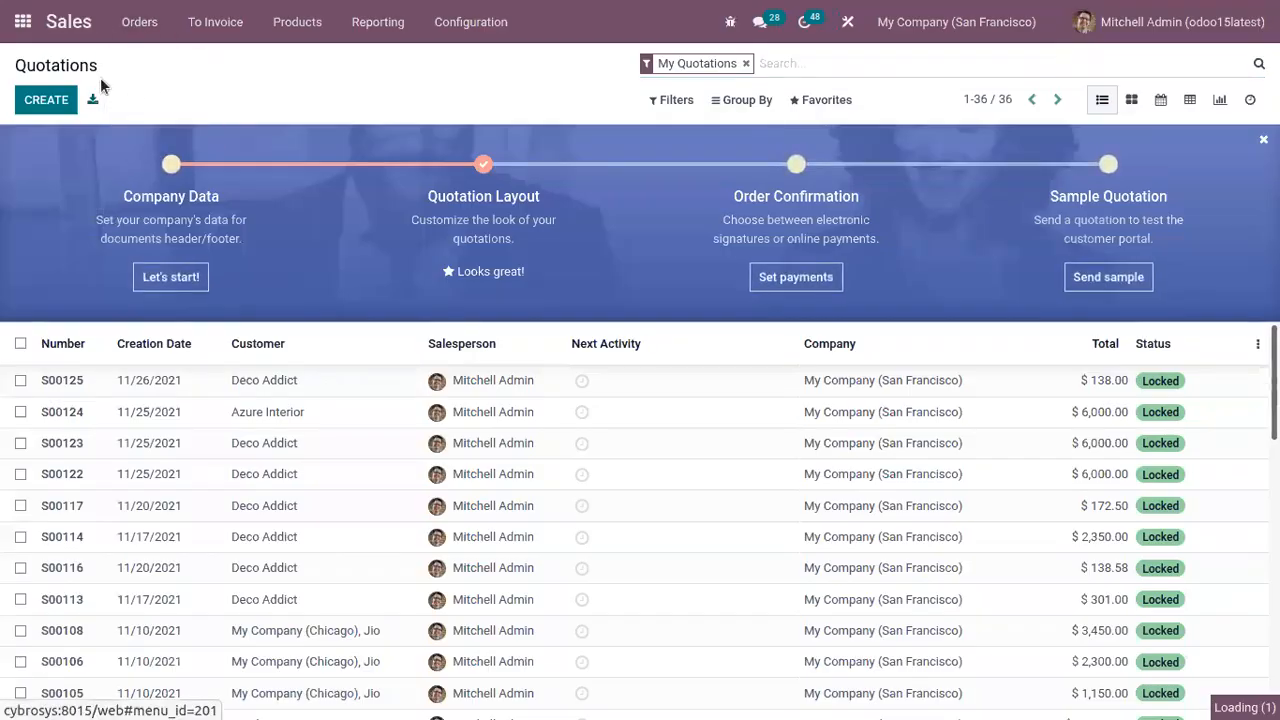
left_click(48, 104)
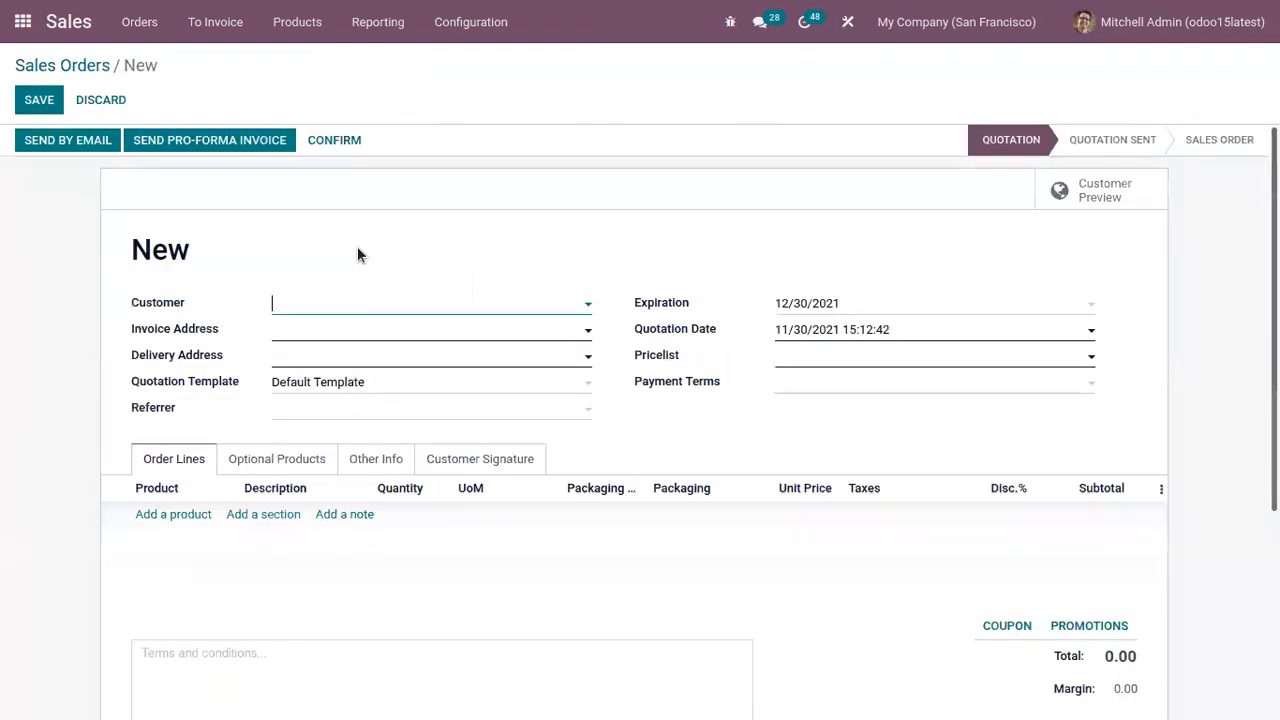
left_click(344, 308)
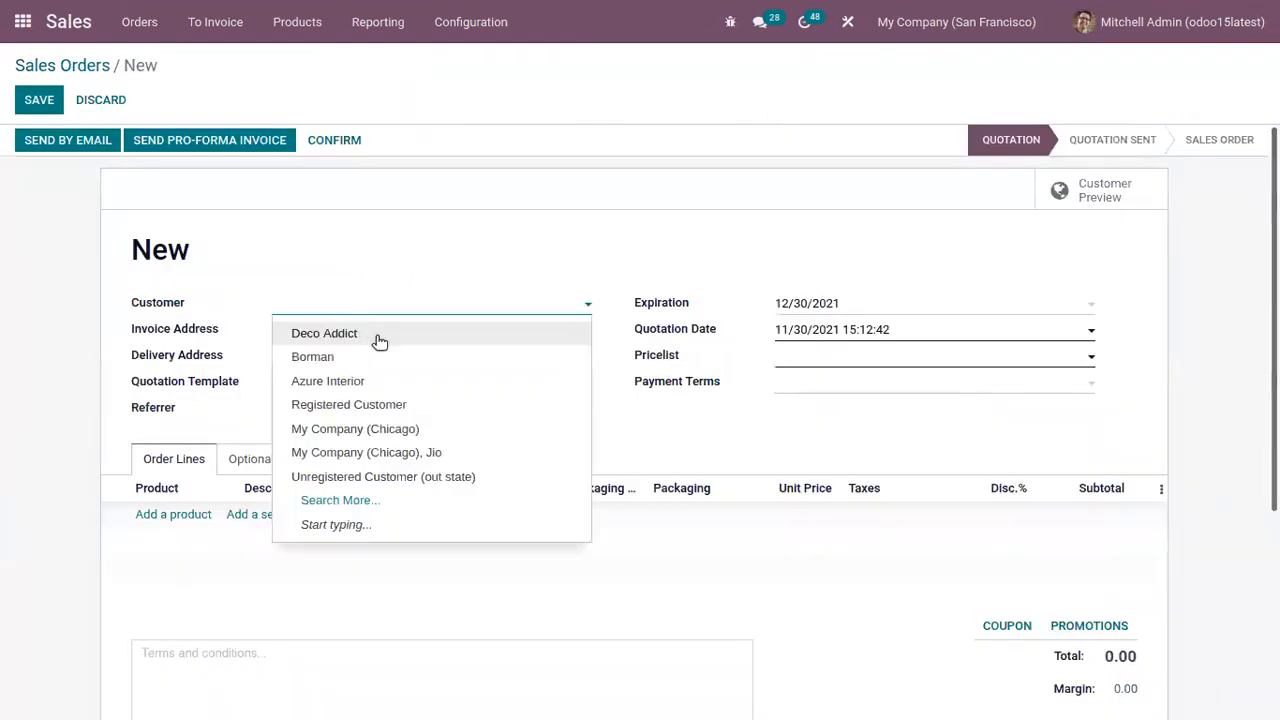
left_click(380, 340)
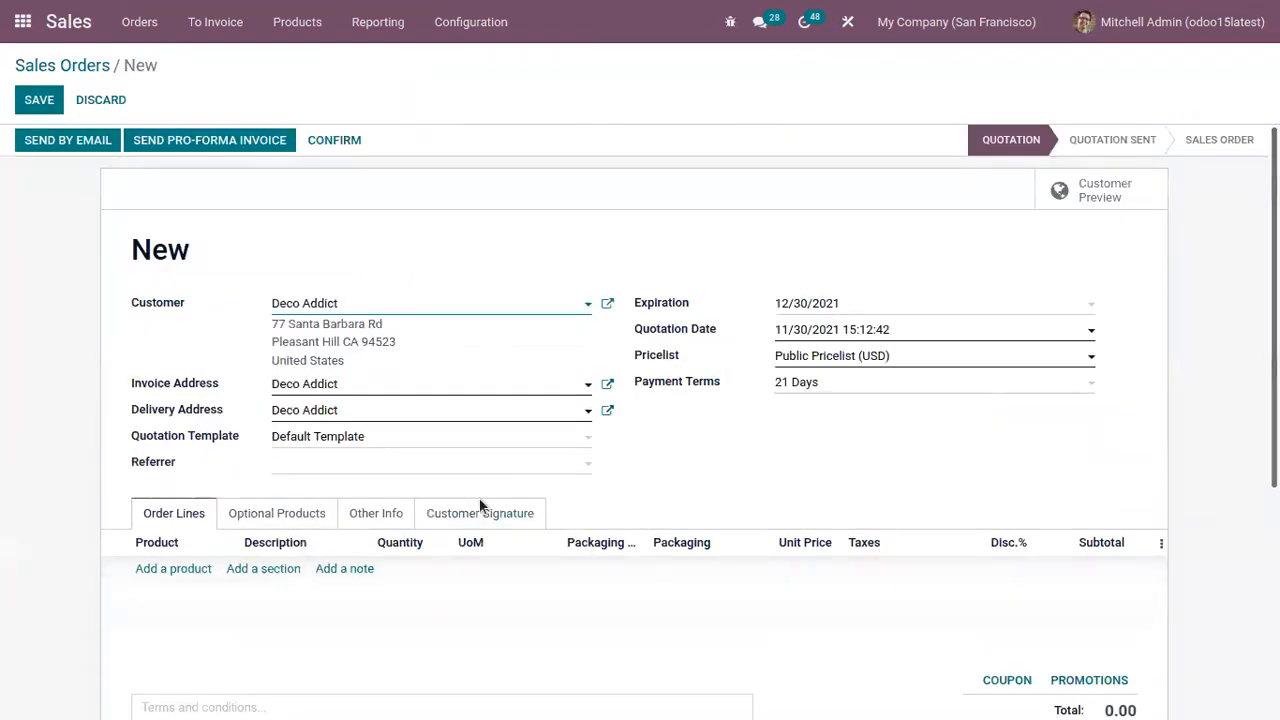
- Add the computer product as an order line with a unit price of 40,000
left_click(173, 568)
type("com")
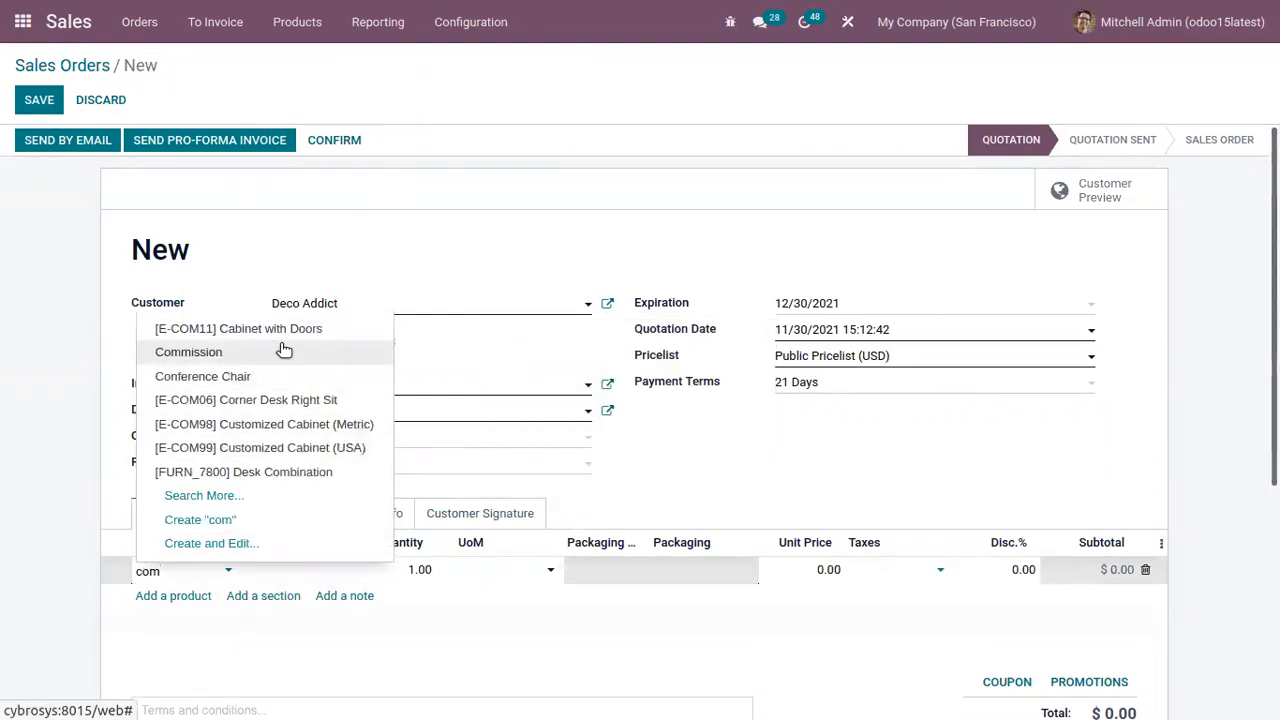
type("pu")
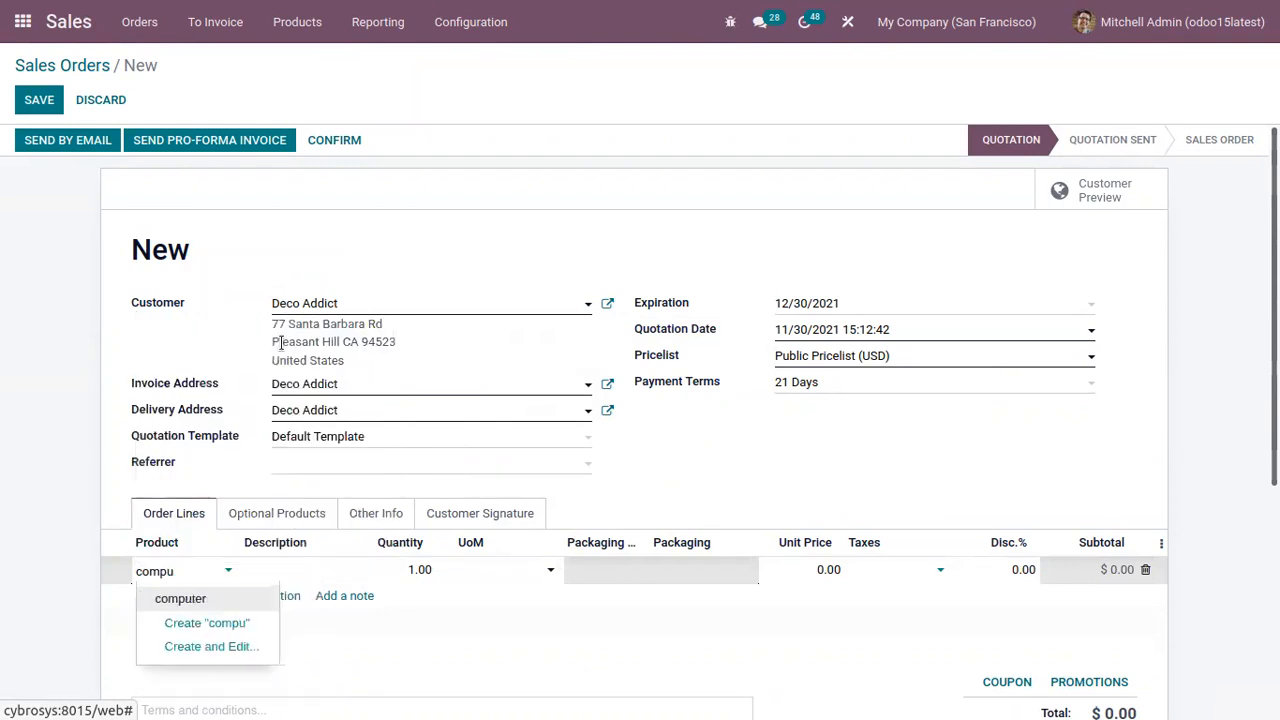
left_click(190, 598)
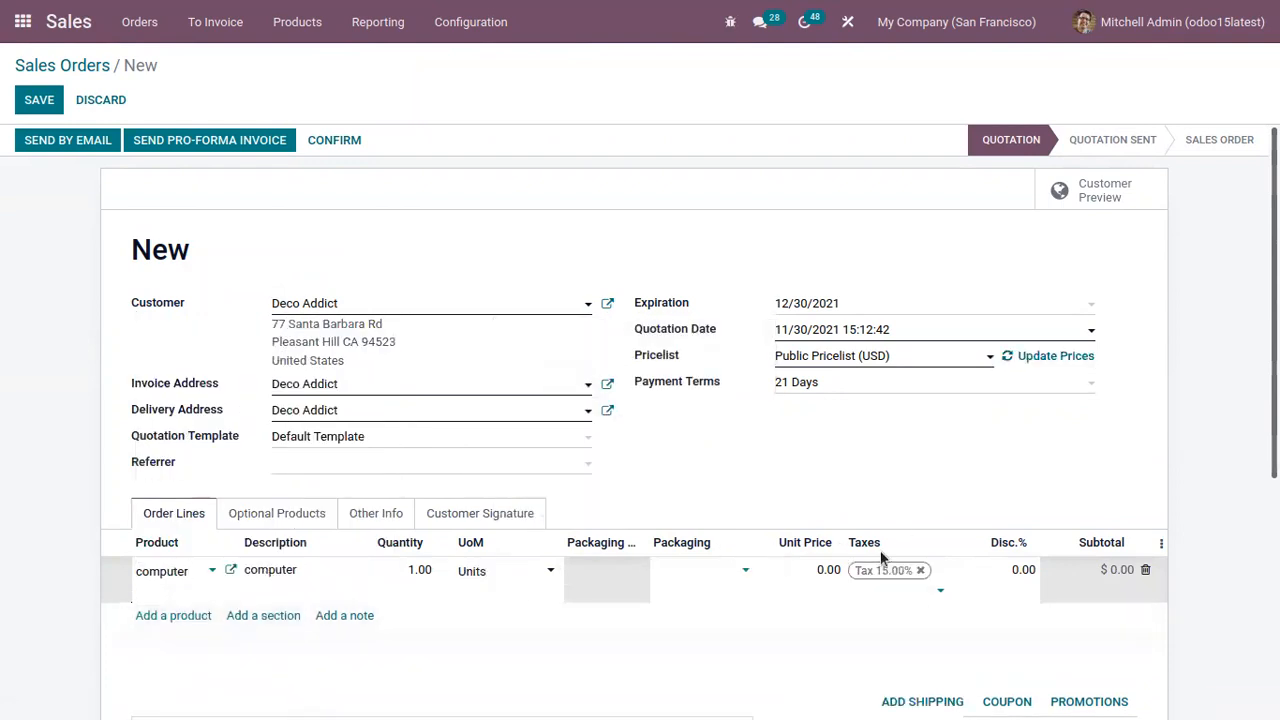
left_click(826, 568)
type("4")
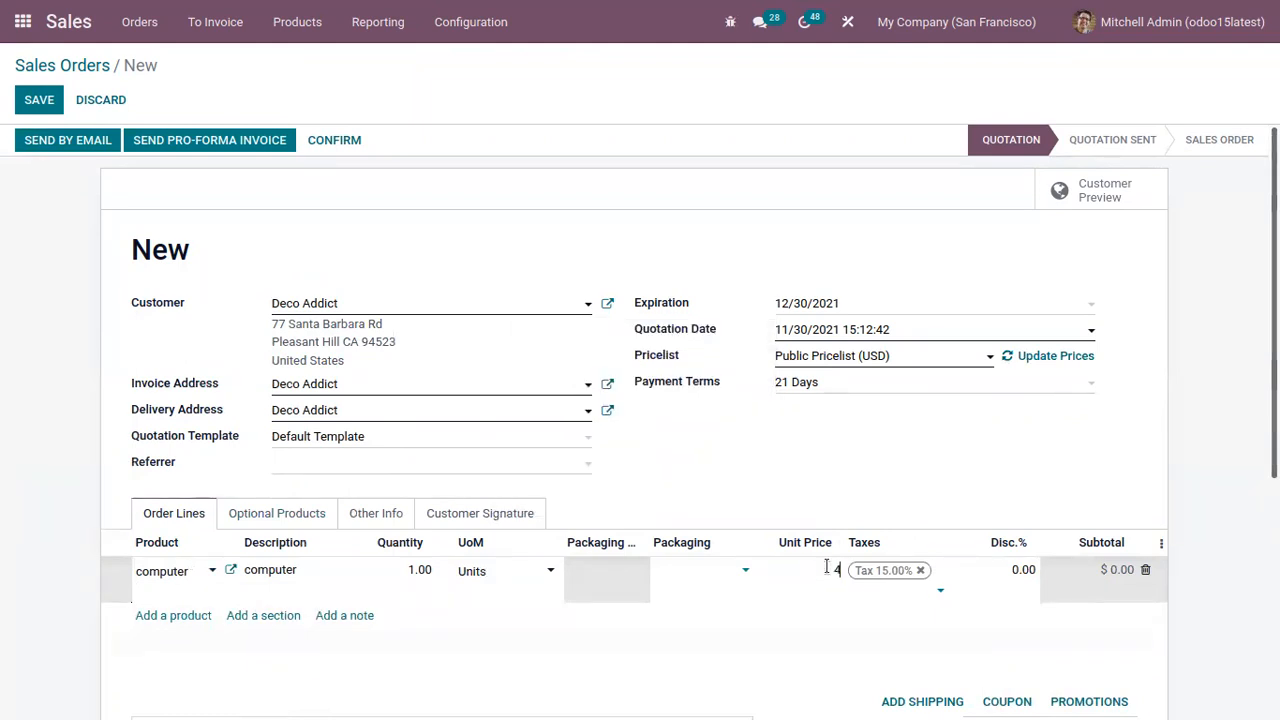
type("0000")
left_click(810, 474)
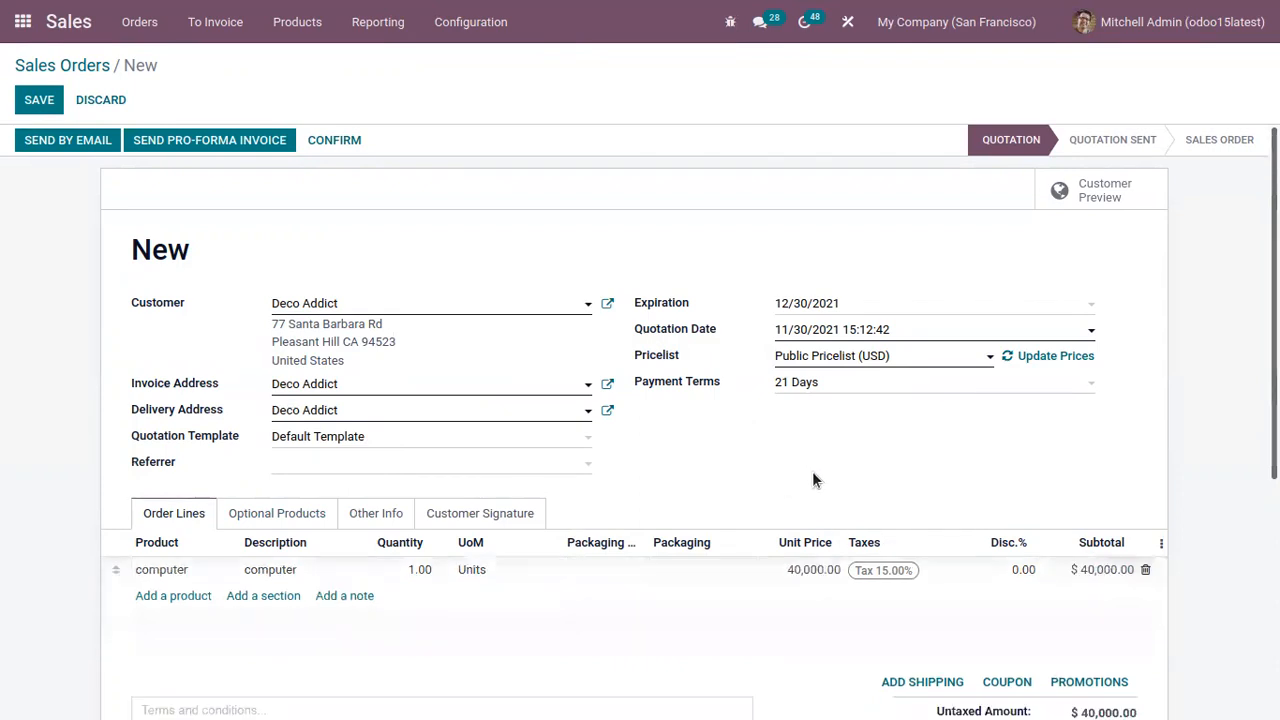
- Add the Warranty 8 yrs product as a second order line and confirm the order
left_click(170, 597)
type("warr")
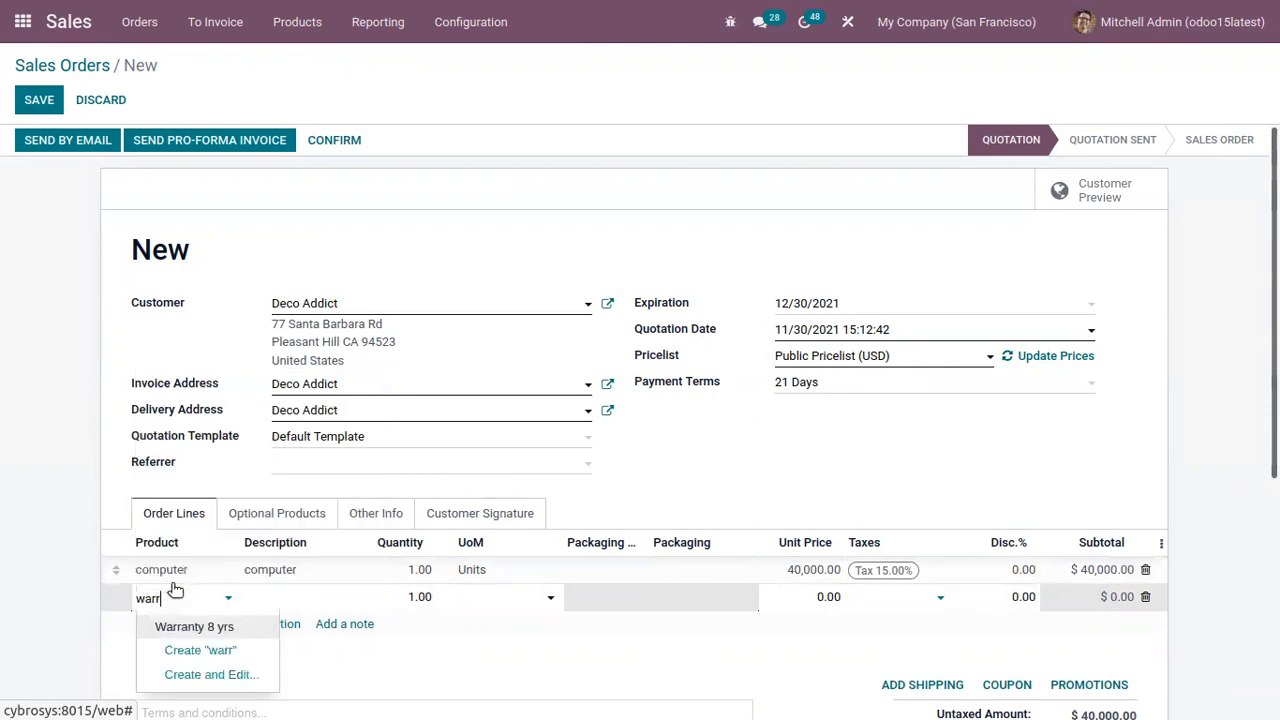
left_click(234, 625)
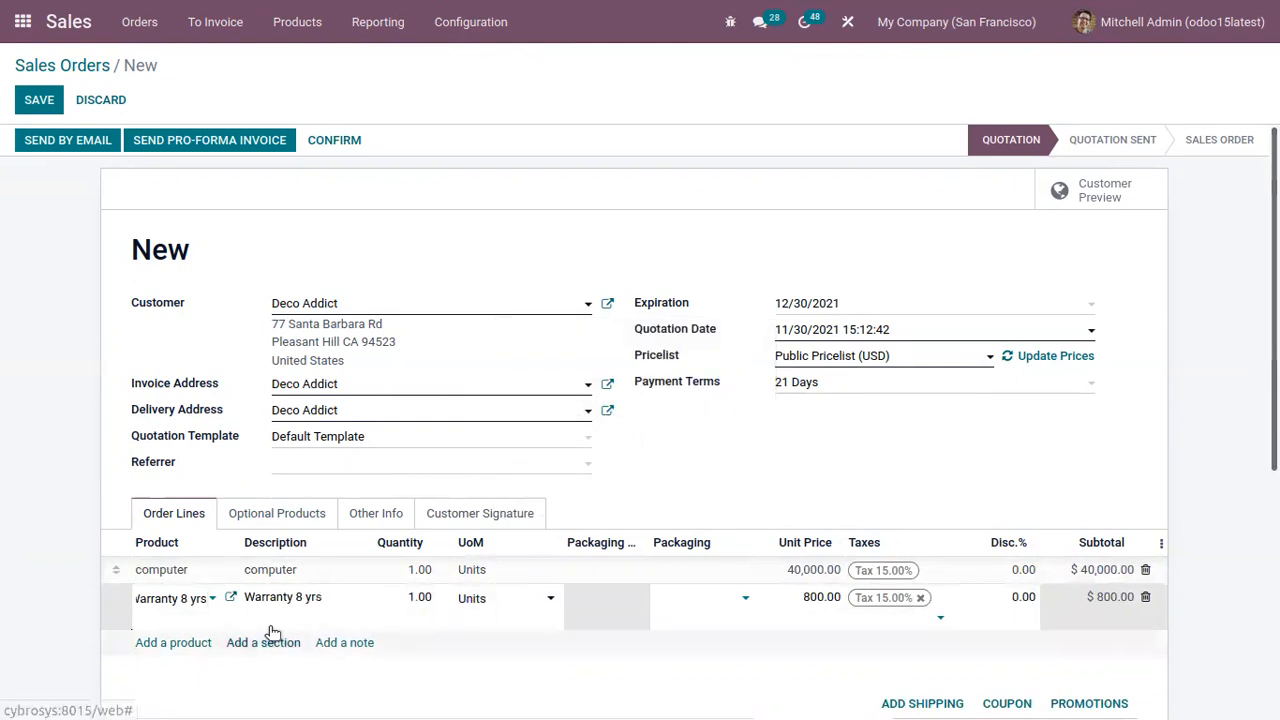
scroll(270, 640, "down", 1)
scroll(640, 420, "up", 1)
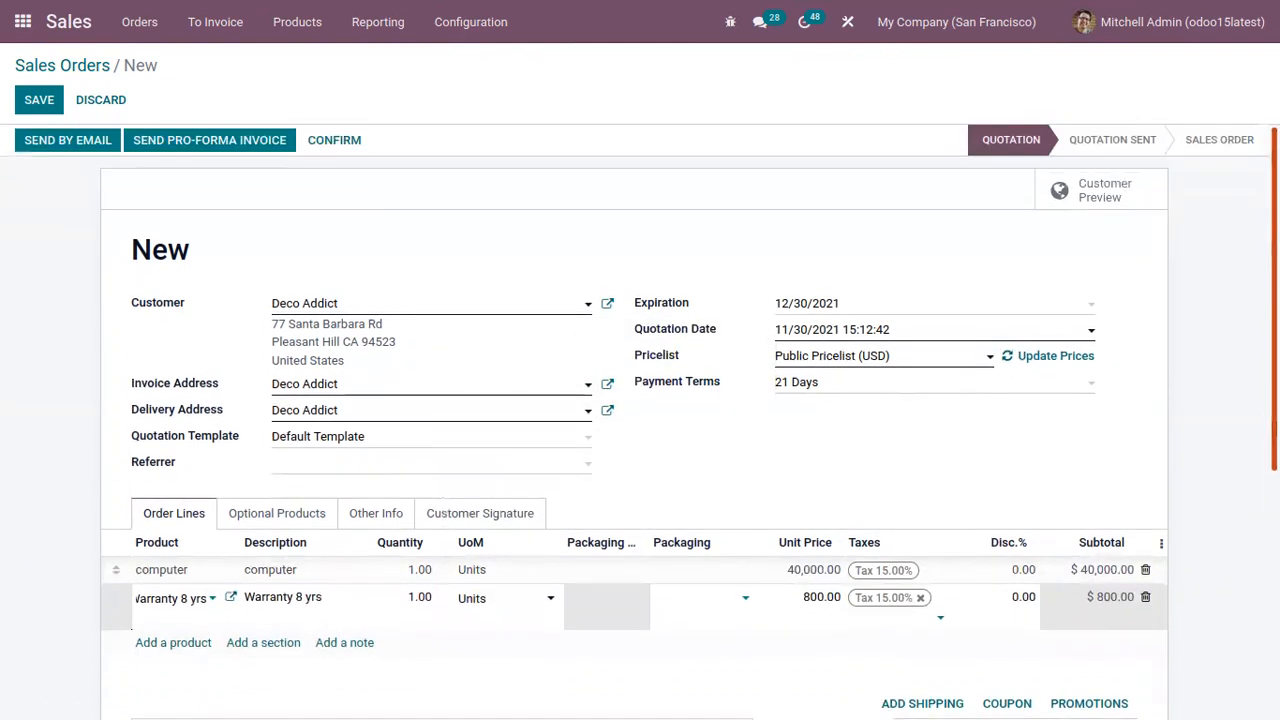
left_click(314, 146)
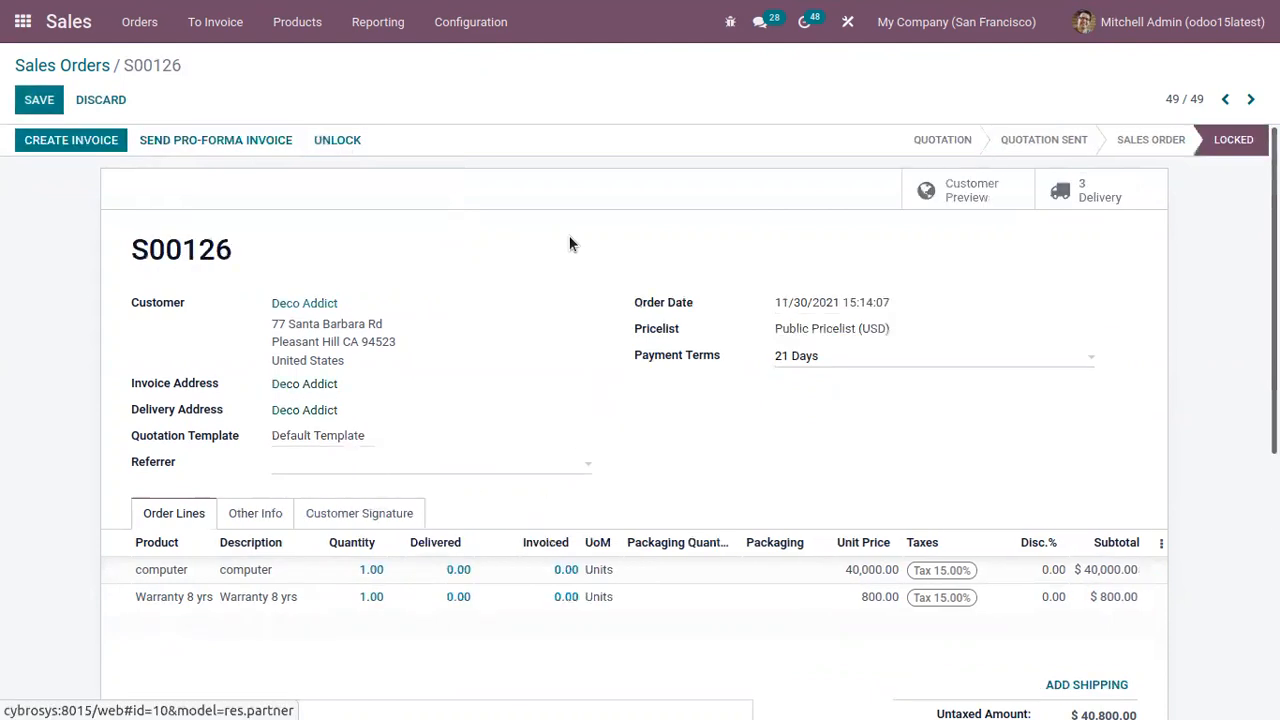
- Open the order's deliveries and validate the pick transfer from WH/Stock to WH/Packing Zone, processing all quantities
left_click(1154, 196)
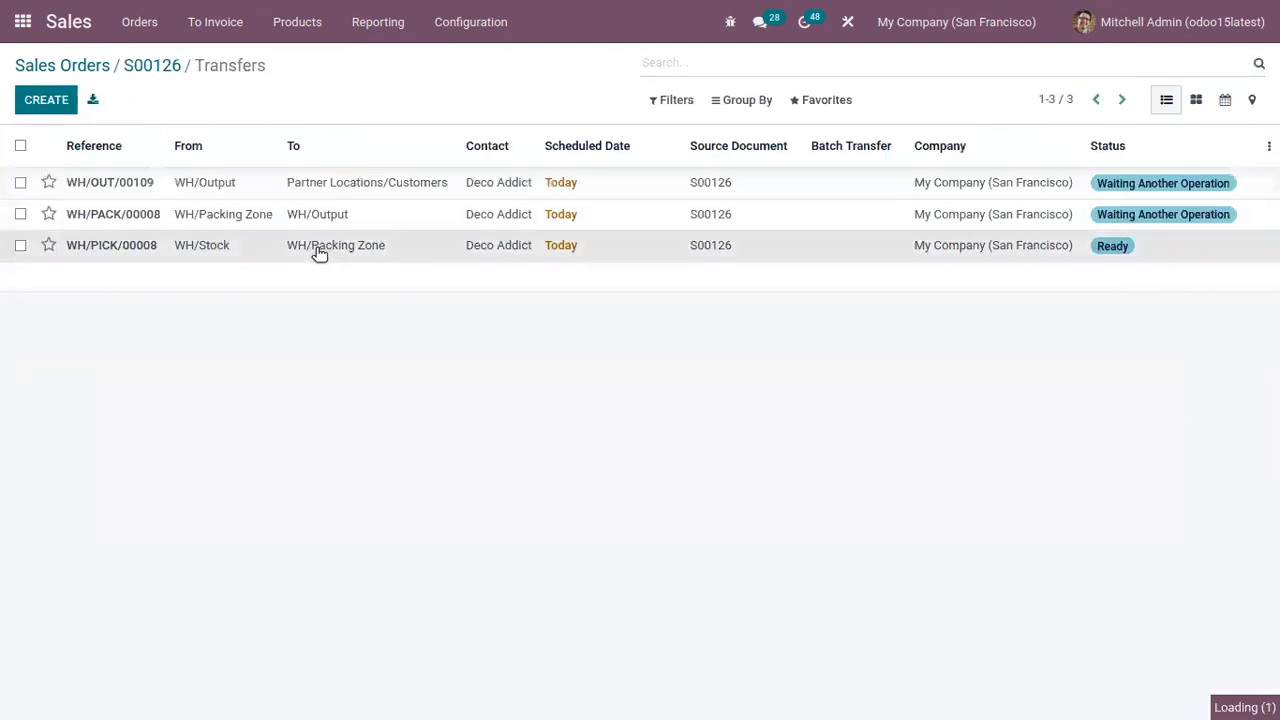
left_click(318, 250)
left_click(57, 149)
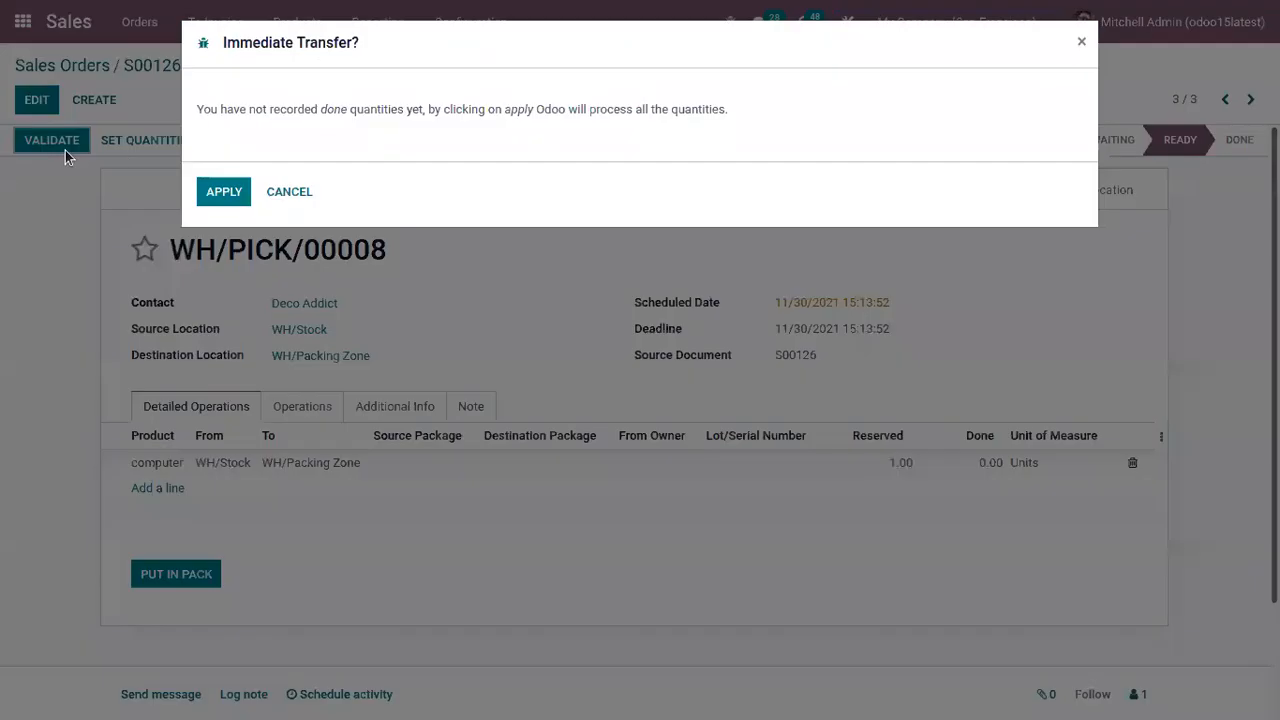
left_click(222, 192)
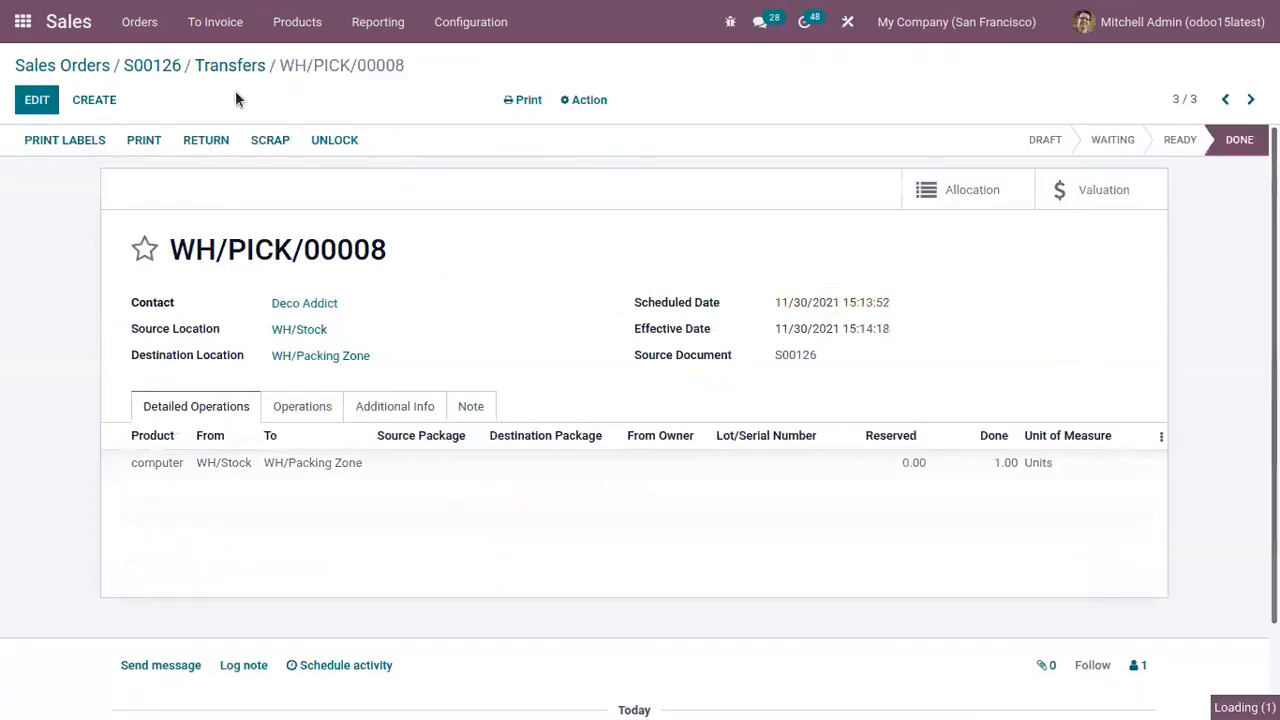
- Return to the transfers and validate the pack transfer from WH/Packing Zone to WH/Output, processing all quantities
left_click(237, 66)
left_click(285, 222)
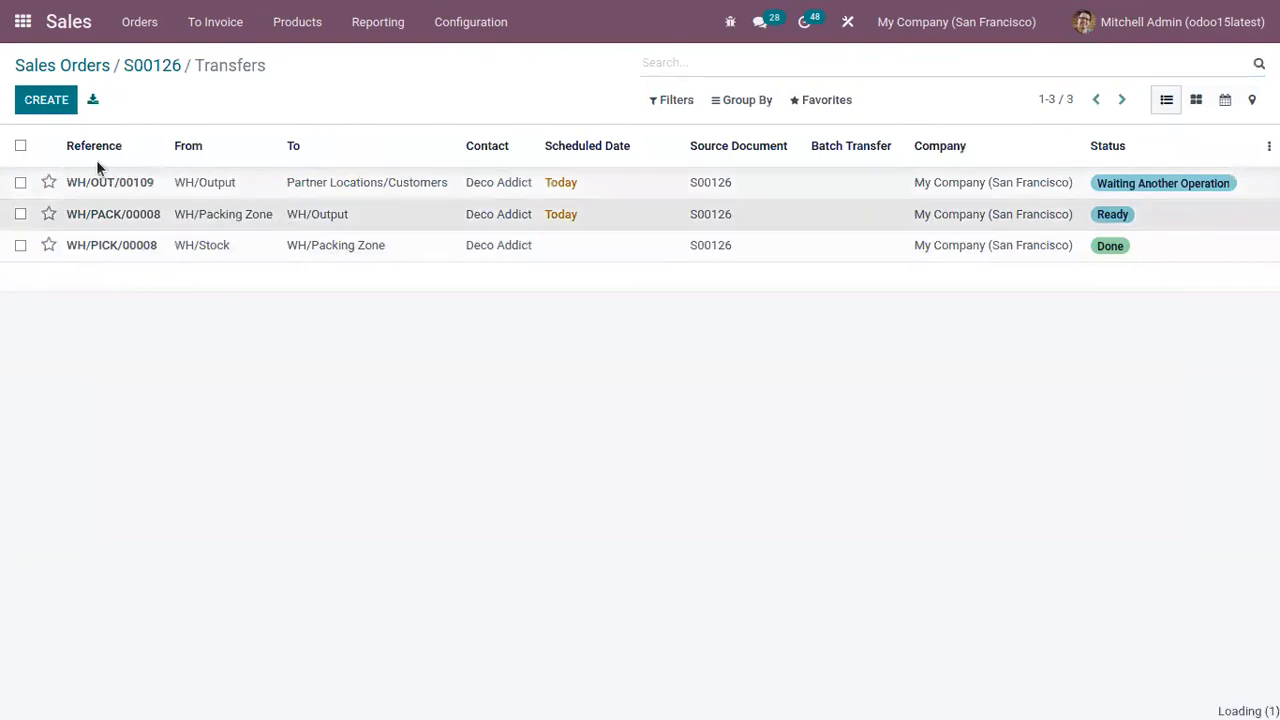
left_click(51, 140)
key("Return")
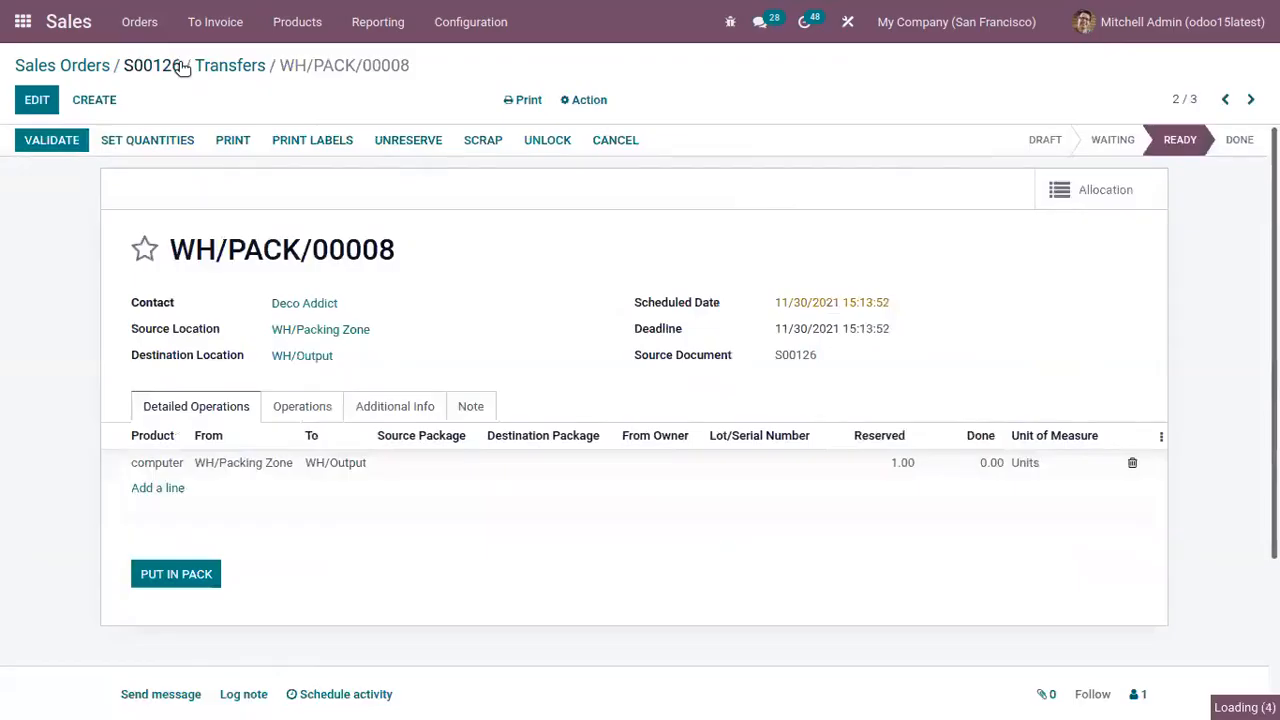
- Return to the transfers and validate the outgoing delivery from WH/Output to the customer
left_click(214, 64)
left_click(158, 188)
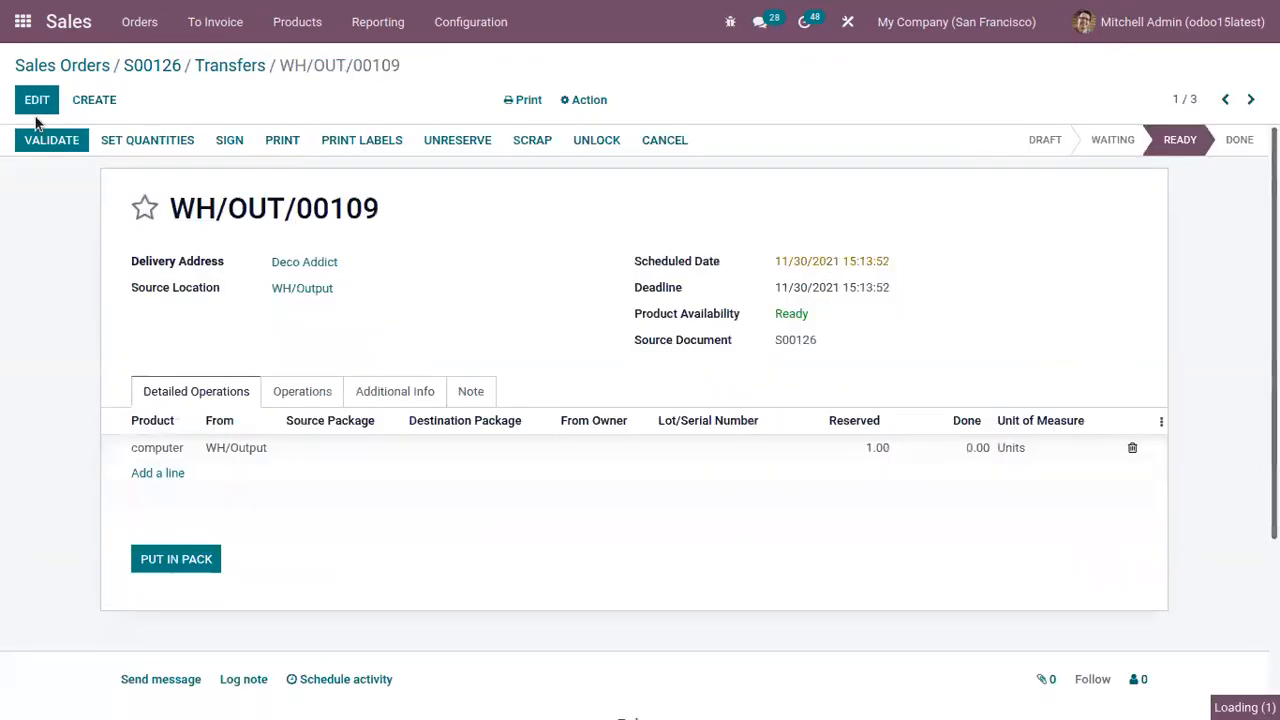
left_click(48, 139)
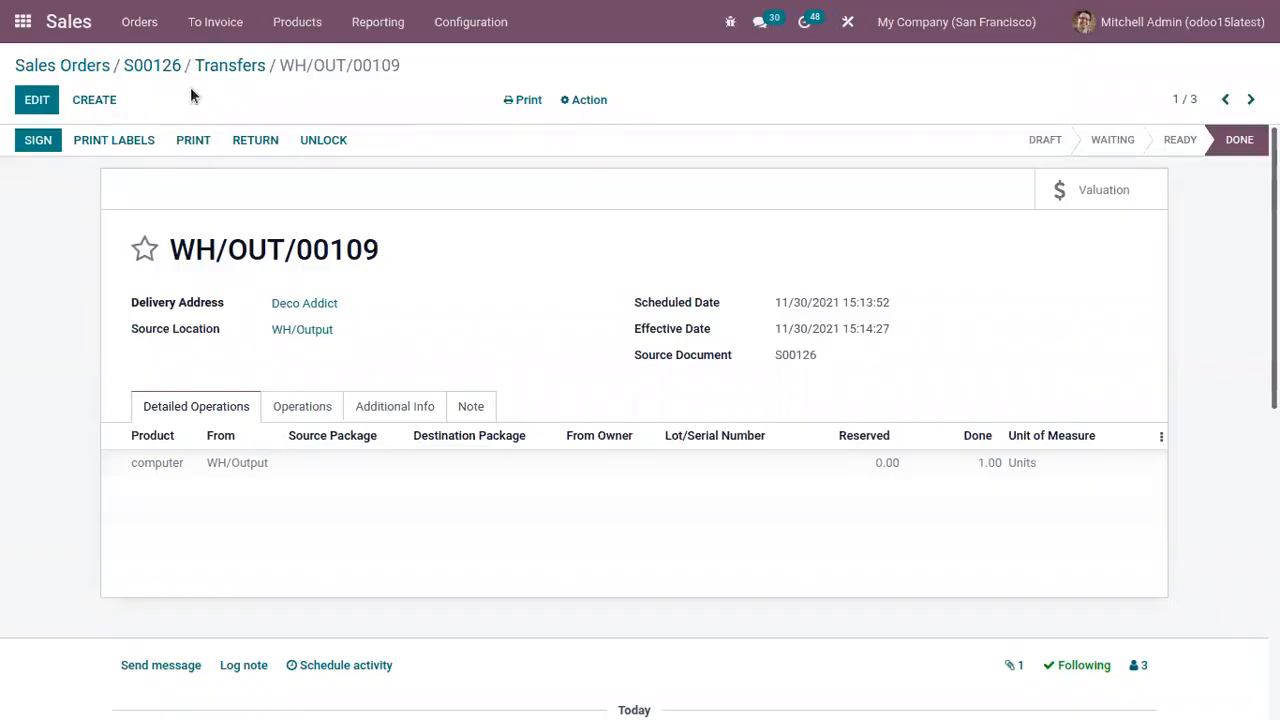
- Return to sales order S00126 and create a draft invoice for it
left_click(245, 65)
left_click(152, 66)
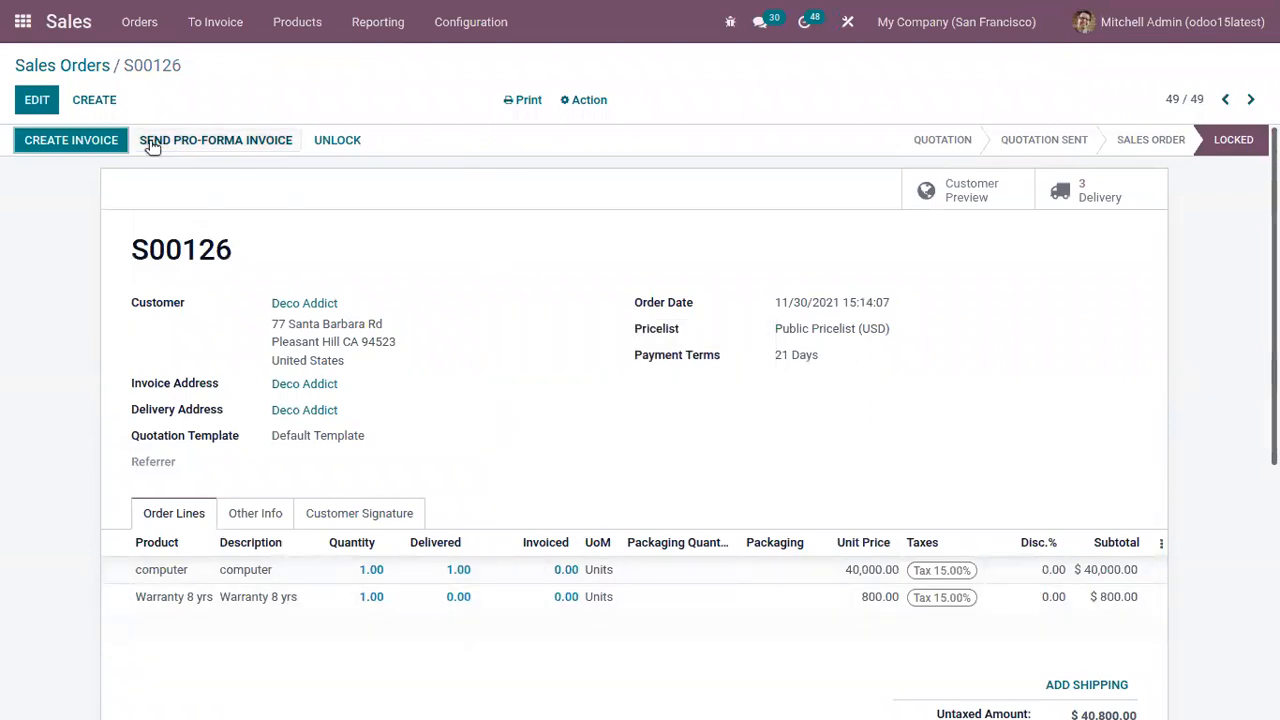
left_click(80, 143)
left_click(301, 282)
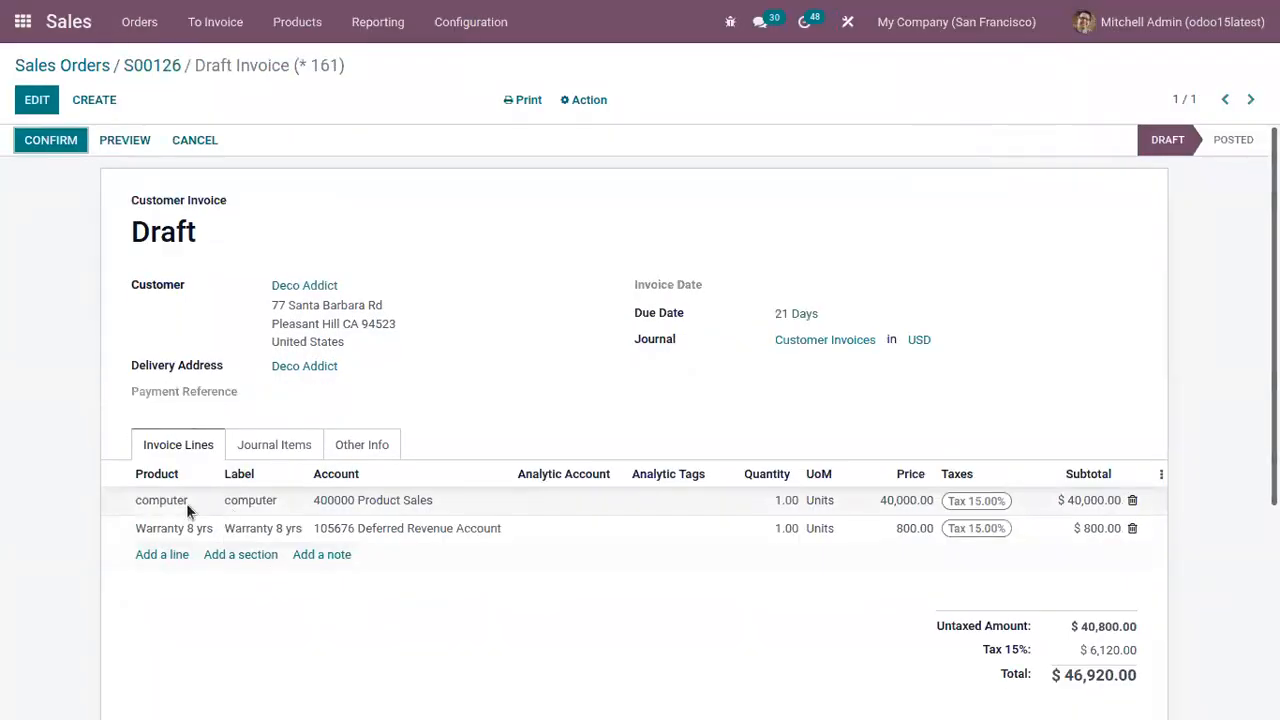
- Remove the 15% tax from the Warranty 8 yrs line of the draft invoice and save the invoice
mouse_move(160, 503)
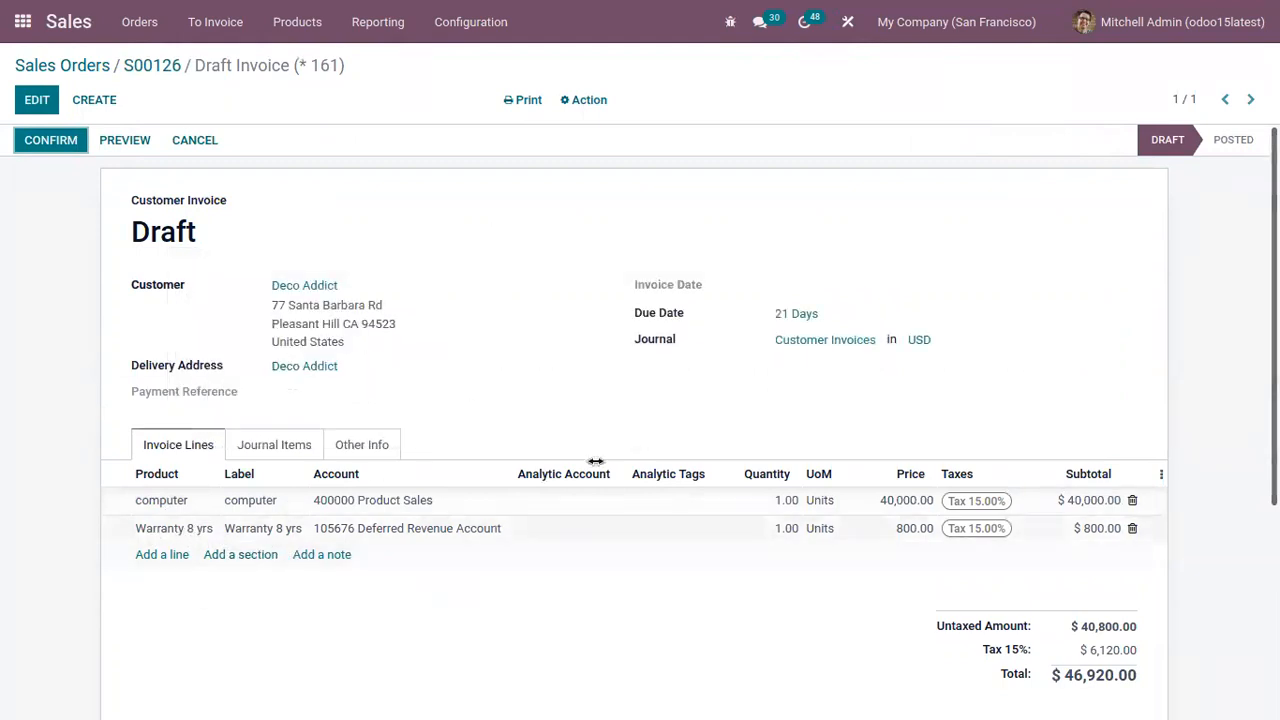
scroll(640, 420, "down", 1)
scroll(640, 420, "up", 1)
left_click(37, 100)
left_click(1001, 532)
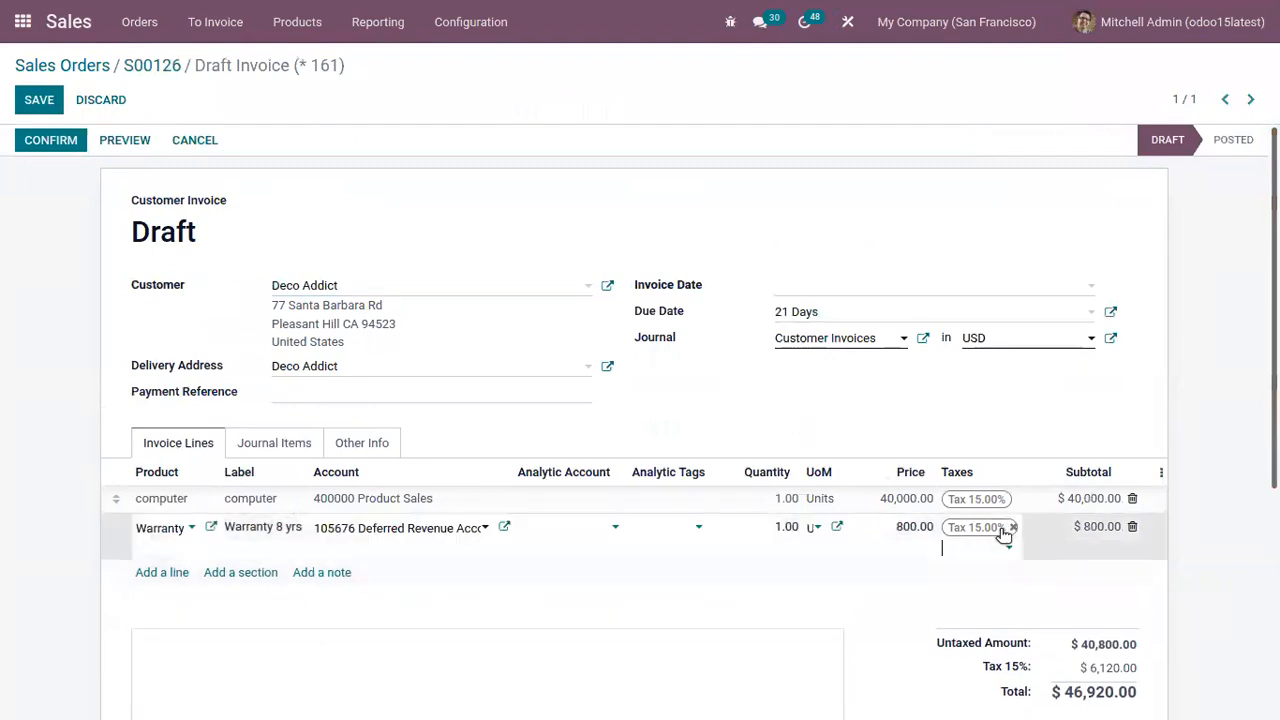
left_click(1011, 527)
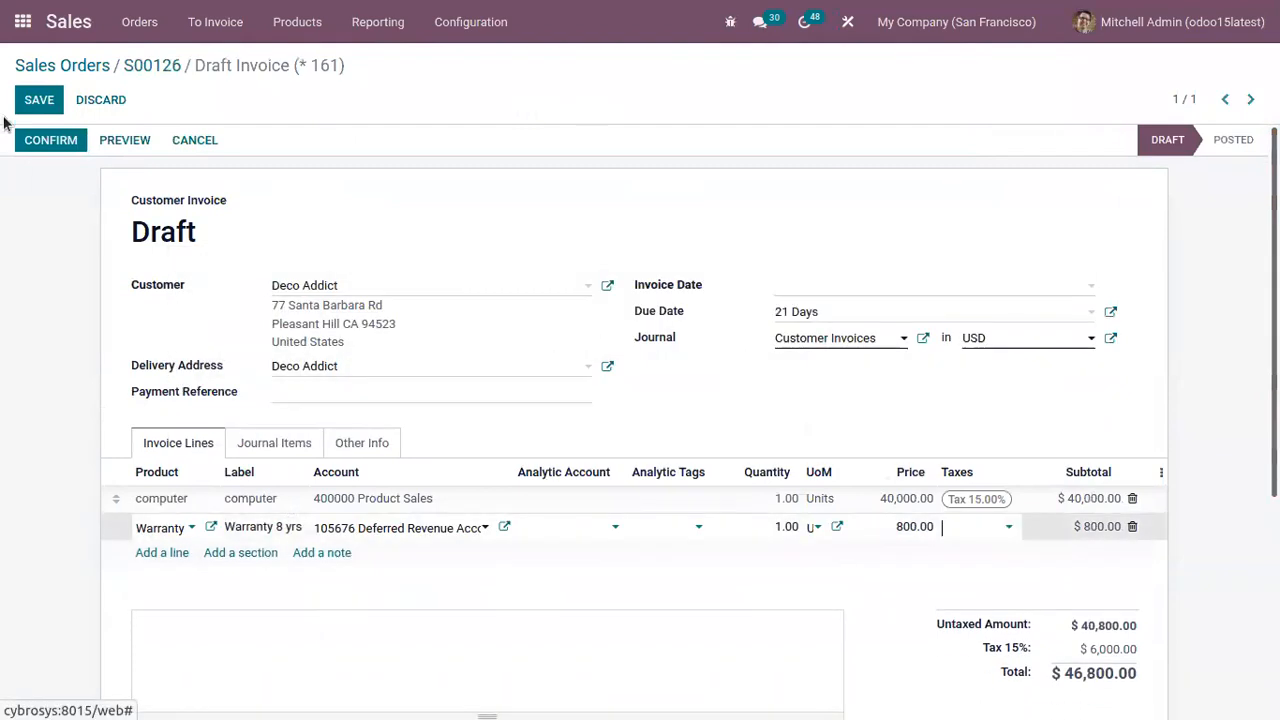
left_click(45, 105)
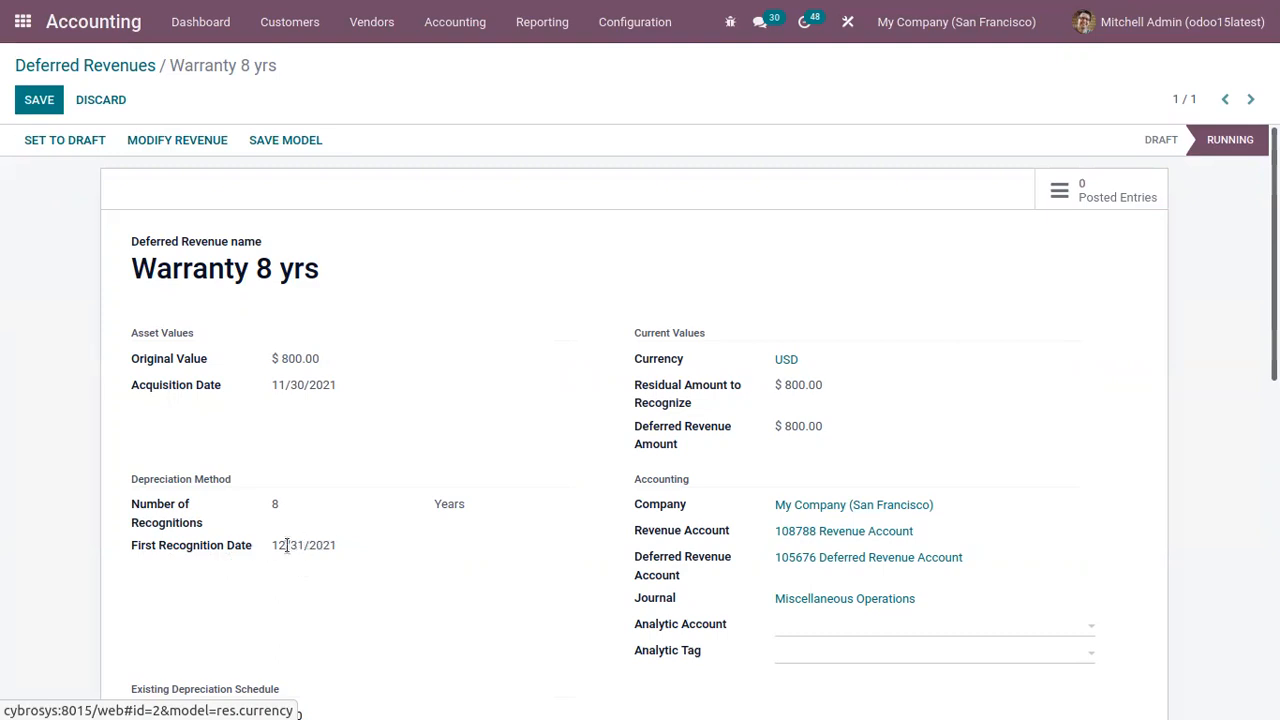
- Set the Warranty 8 yrs deferred revenue back to draft
left_click(76, 137)
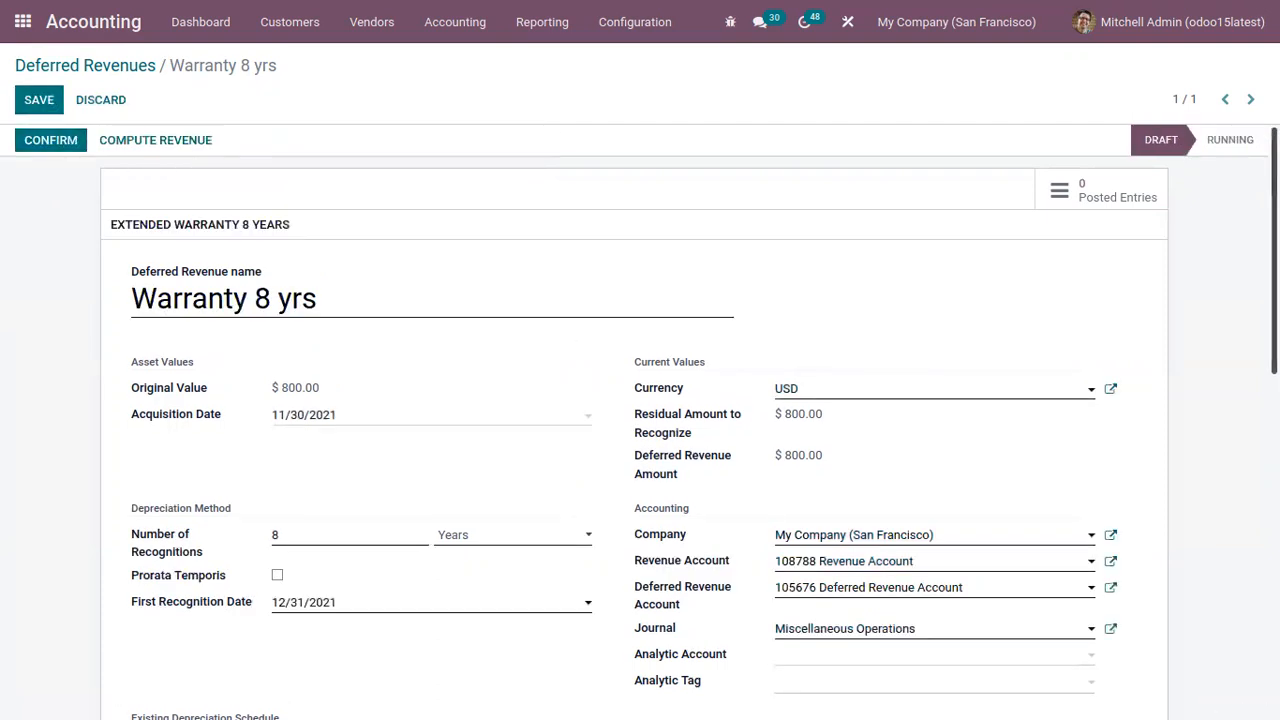
- Try enabling Prorata Temporis on the deferred revenue, look at its Prorata Date calendar, and turn the option off again
scroll(248, 420, "down", 3)
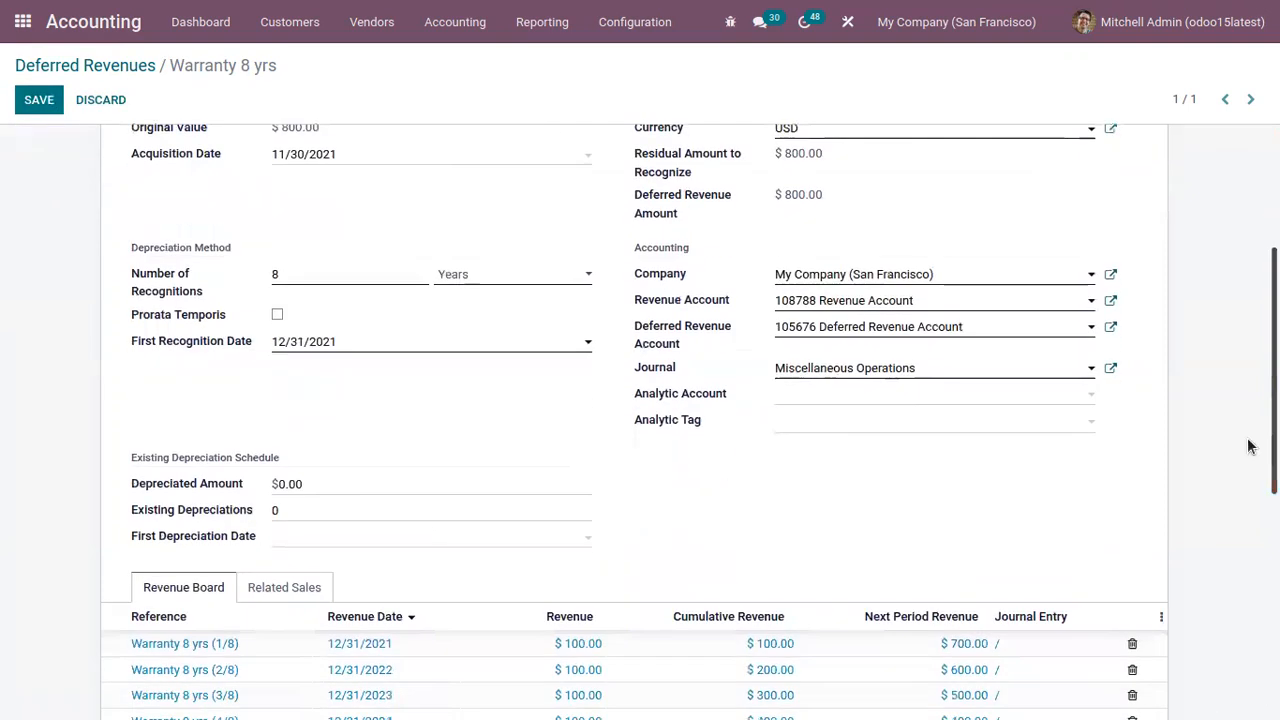
left_click(276, 316)
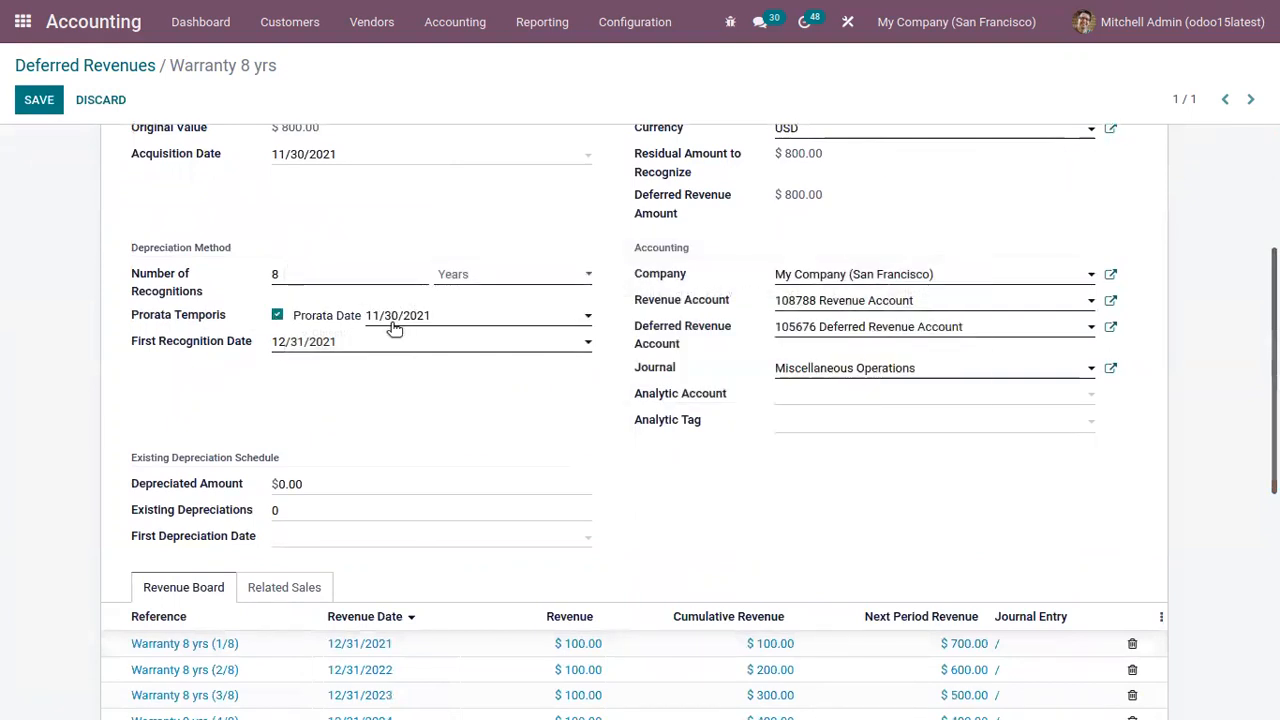
left_click(395, 327)
left_click(391, 326)
left_click(389, 327)
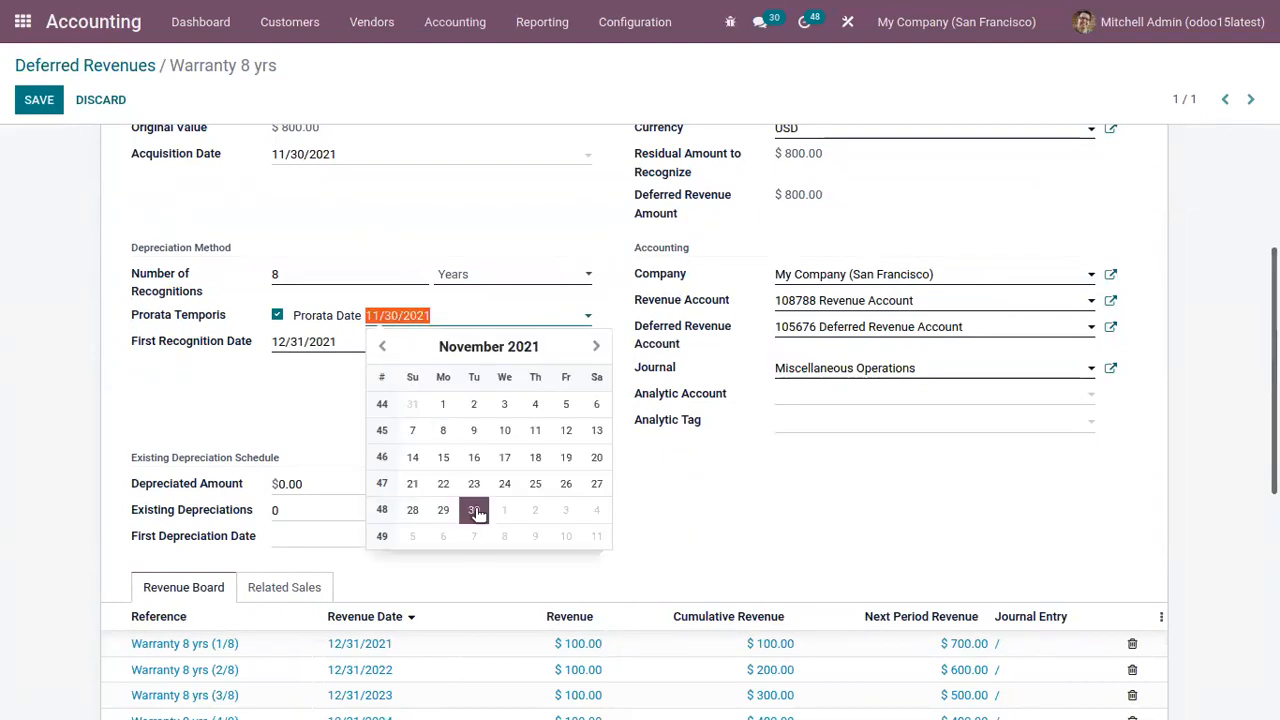
left_click(706, 504)
left_click(440, 318)
left_click(731, 497)
left_click(277, 315)
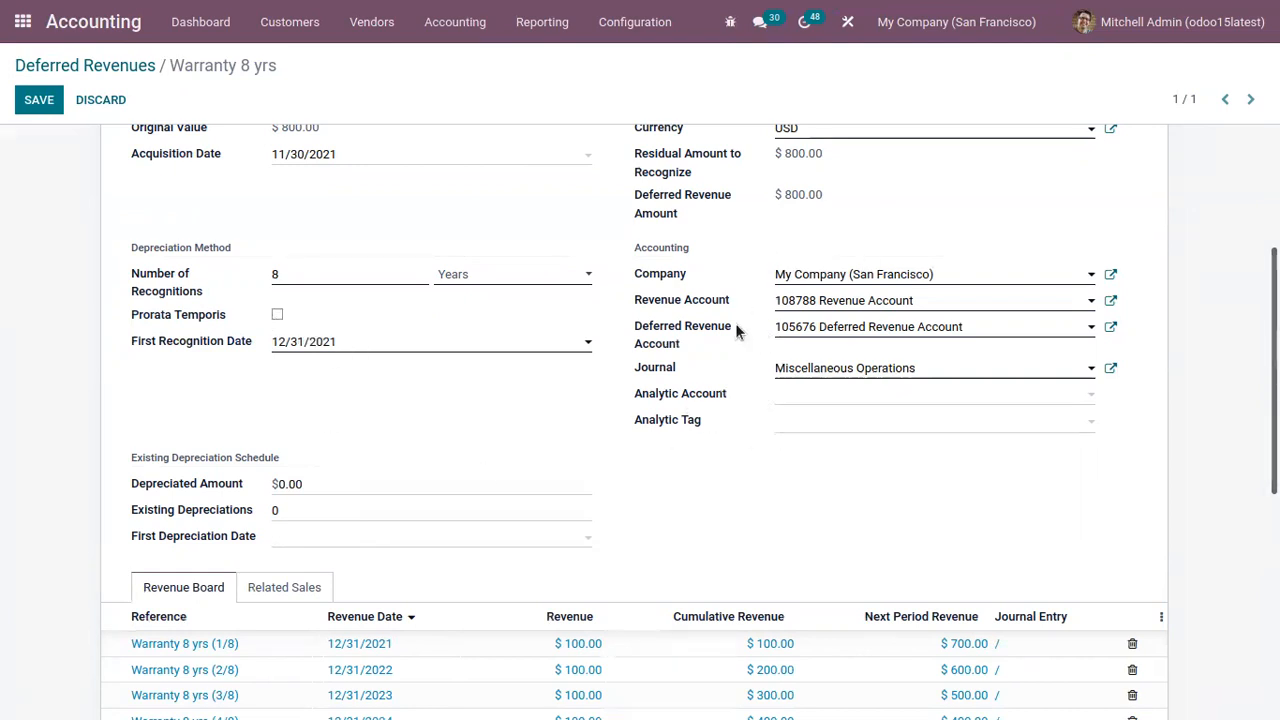
- Examine the deferred revenue's existing depreciation schedule fields and the yearly lines on its revenue board
scroll(947, 467, "down", 5)
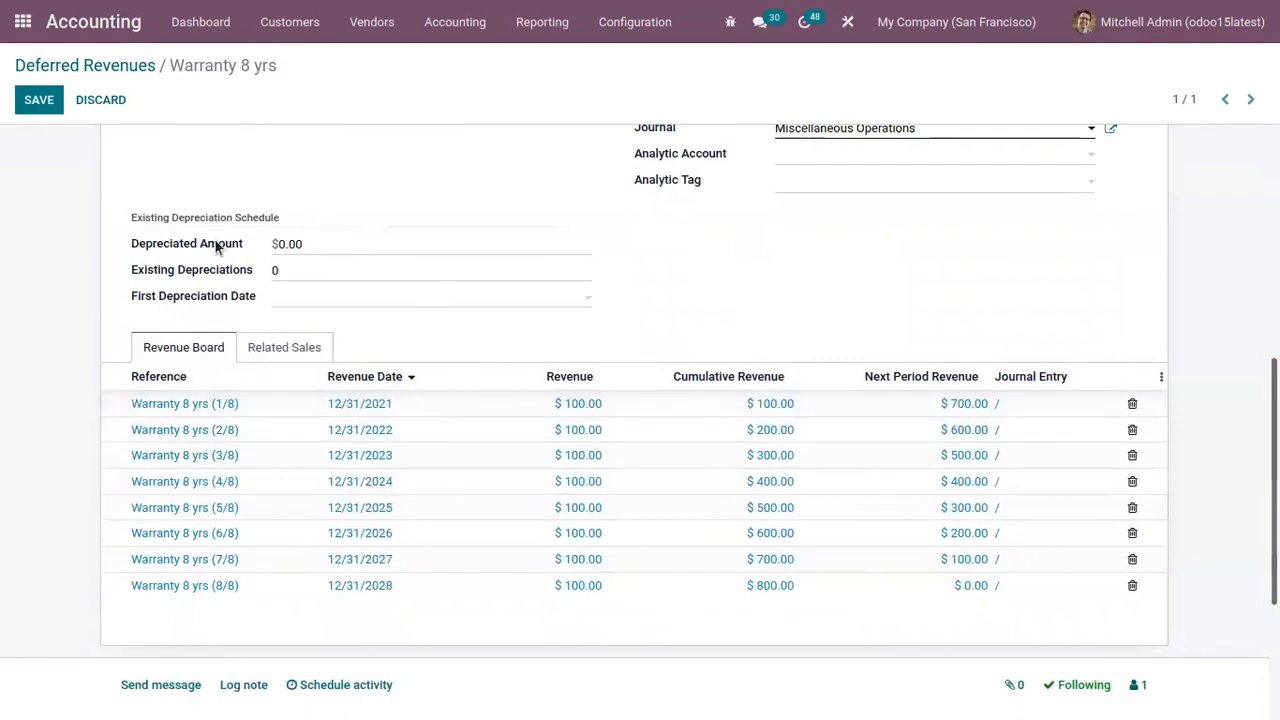
mouse_move(217, 248)
mouse_move(213, 250)
scroll(640, 400, "down", 2)
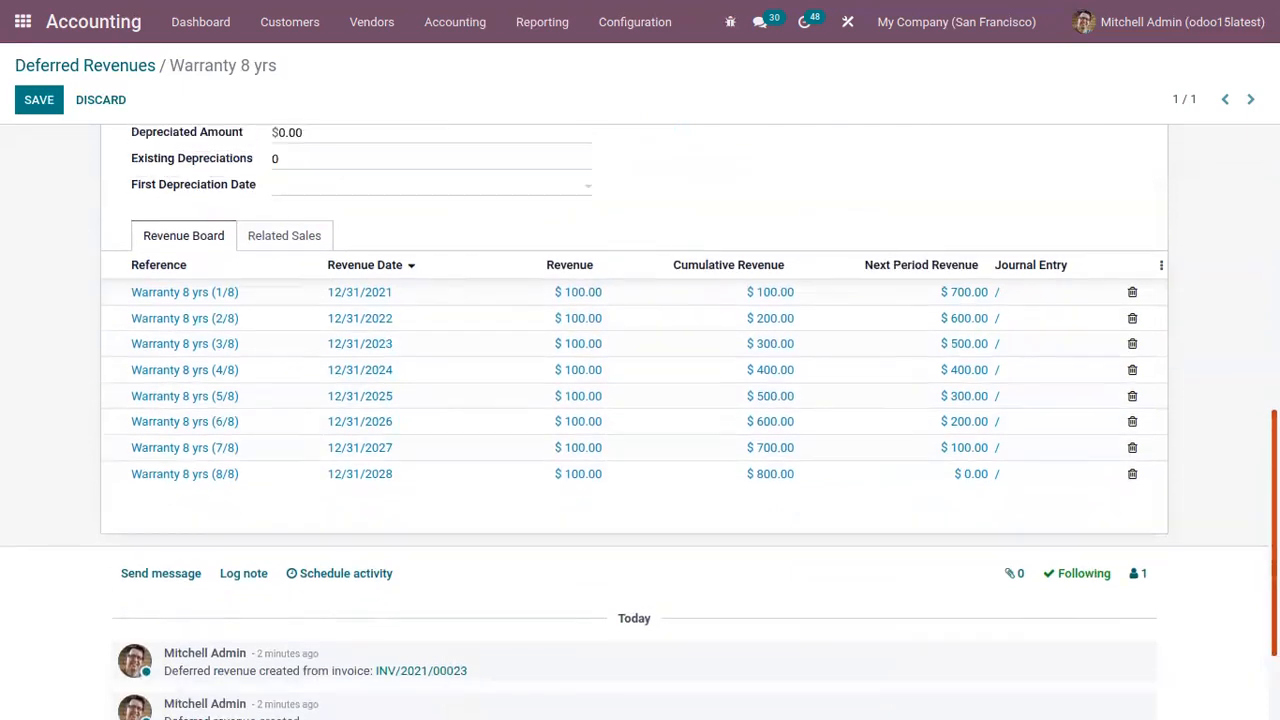
scroll(640, 420, "down", 2)
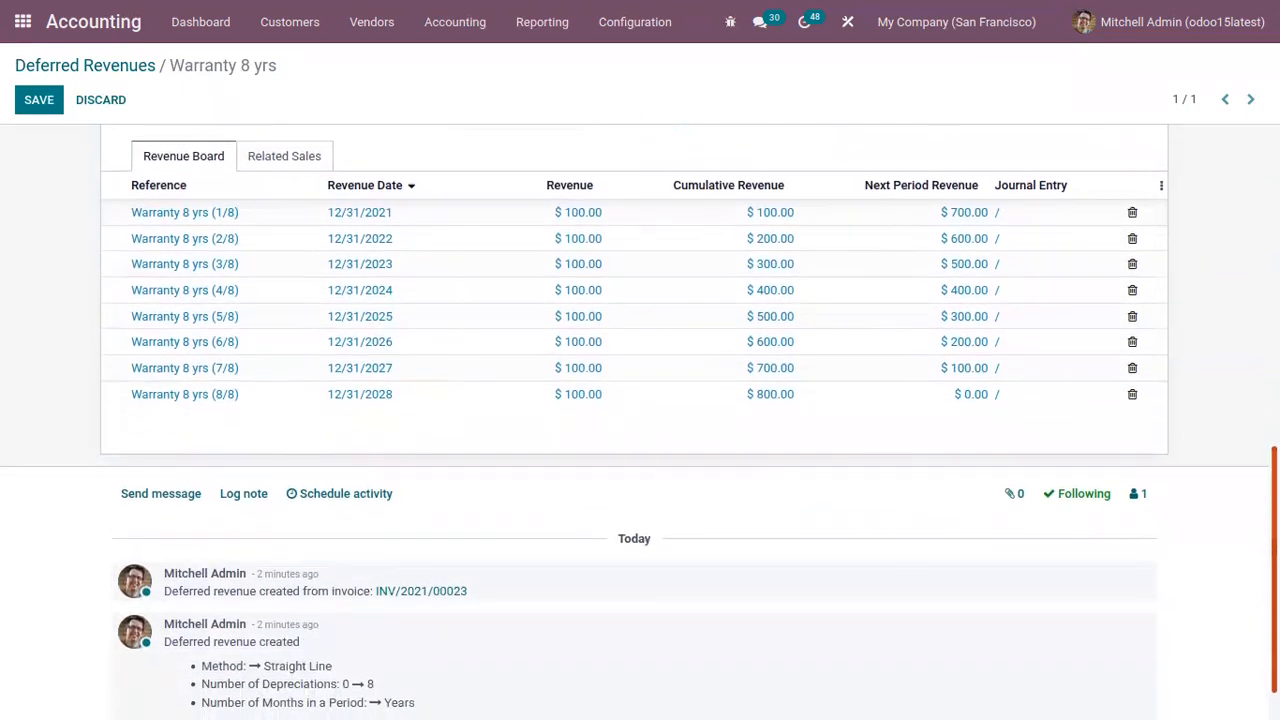
scroll(640, 420, "up", 2)
scroll(640, 420, "down", 2)
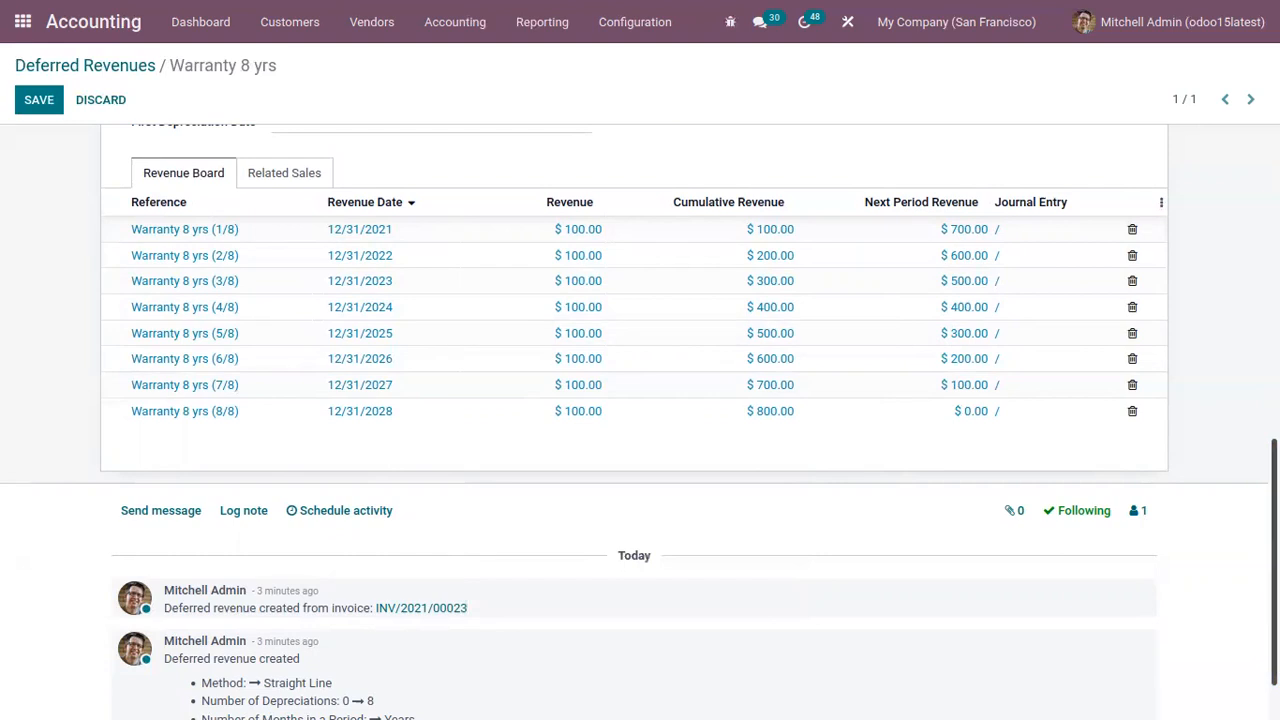
scroll(1136, 628, "up", 3)
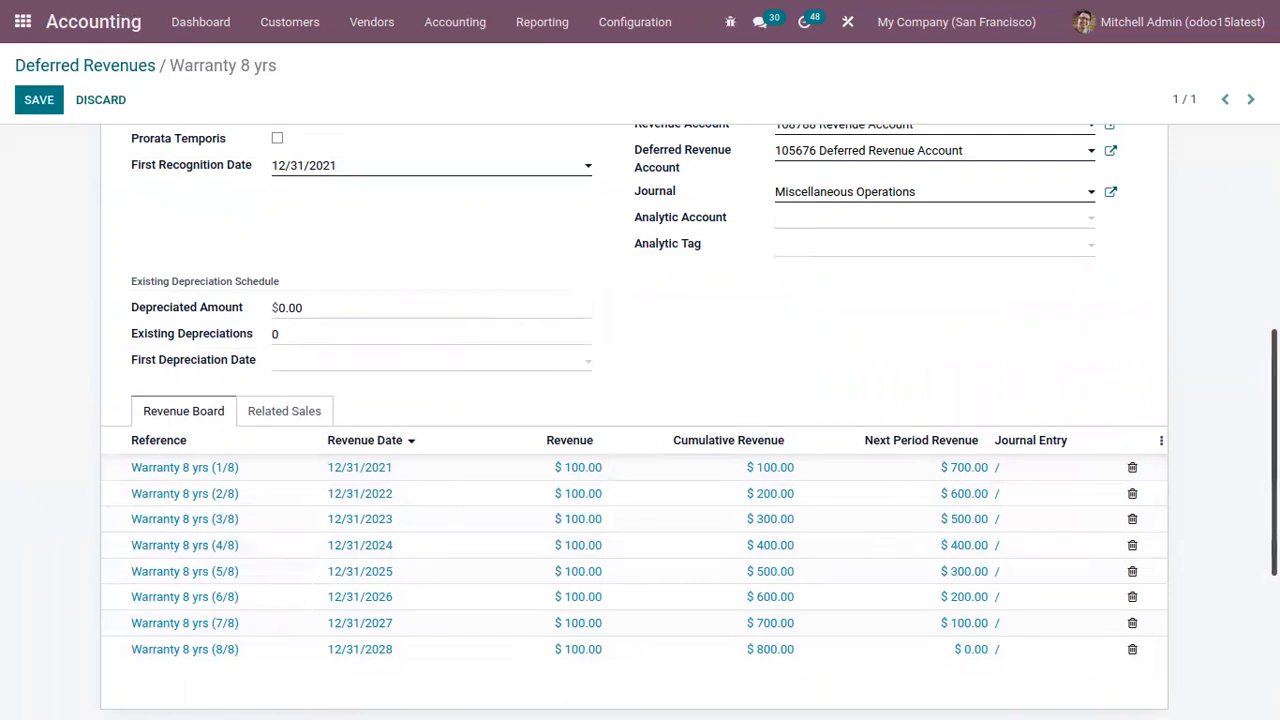
scroll(480, 491, "down", 1)
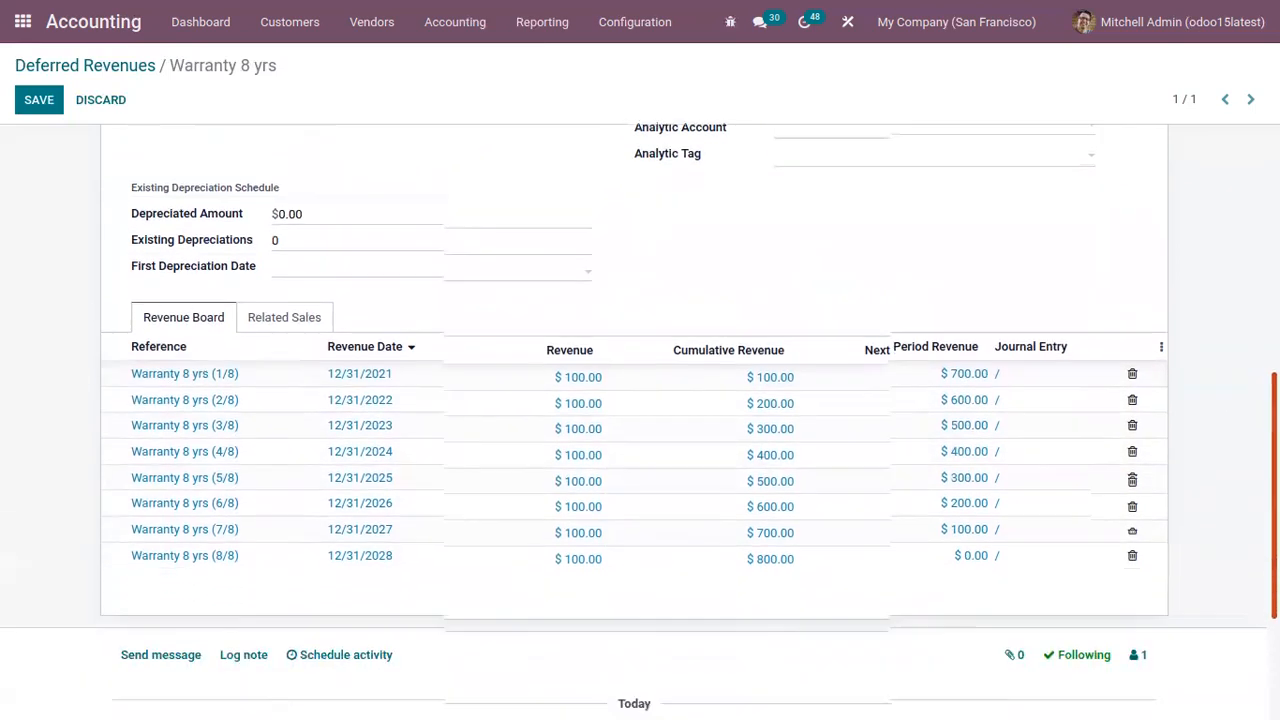
- Review the deferred revenue's related sales and the journal items available for adding, cancel the selection, and return to the revenue board
left_click(298, 313)
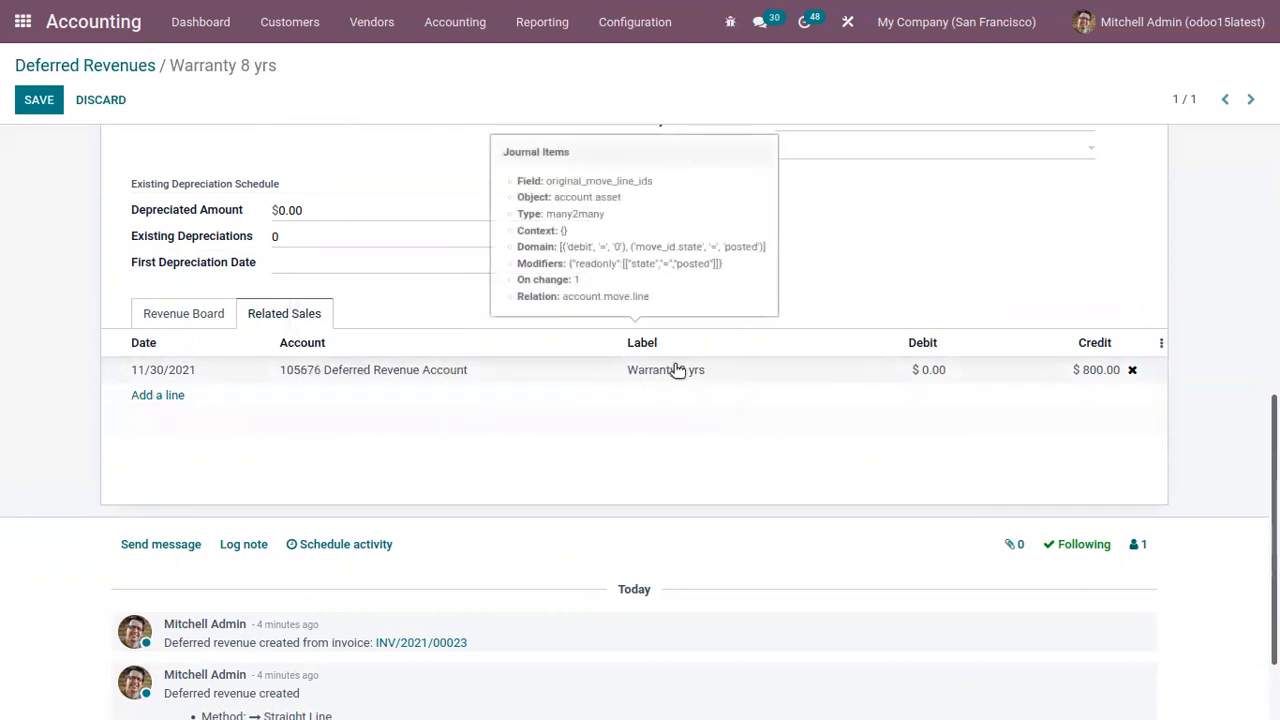
left_click(170, 396)
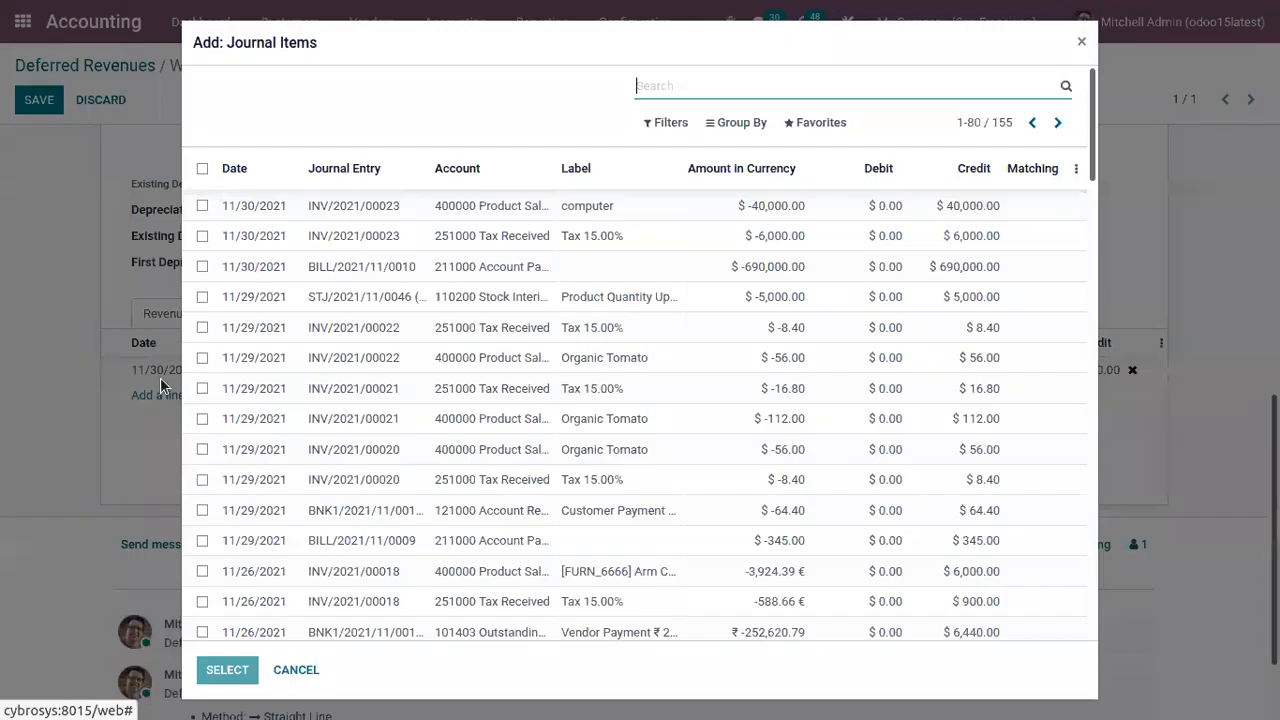
left_click(291, 670)
left_click(170, 308)
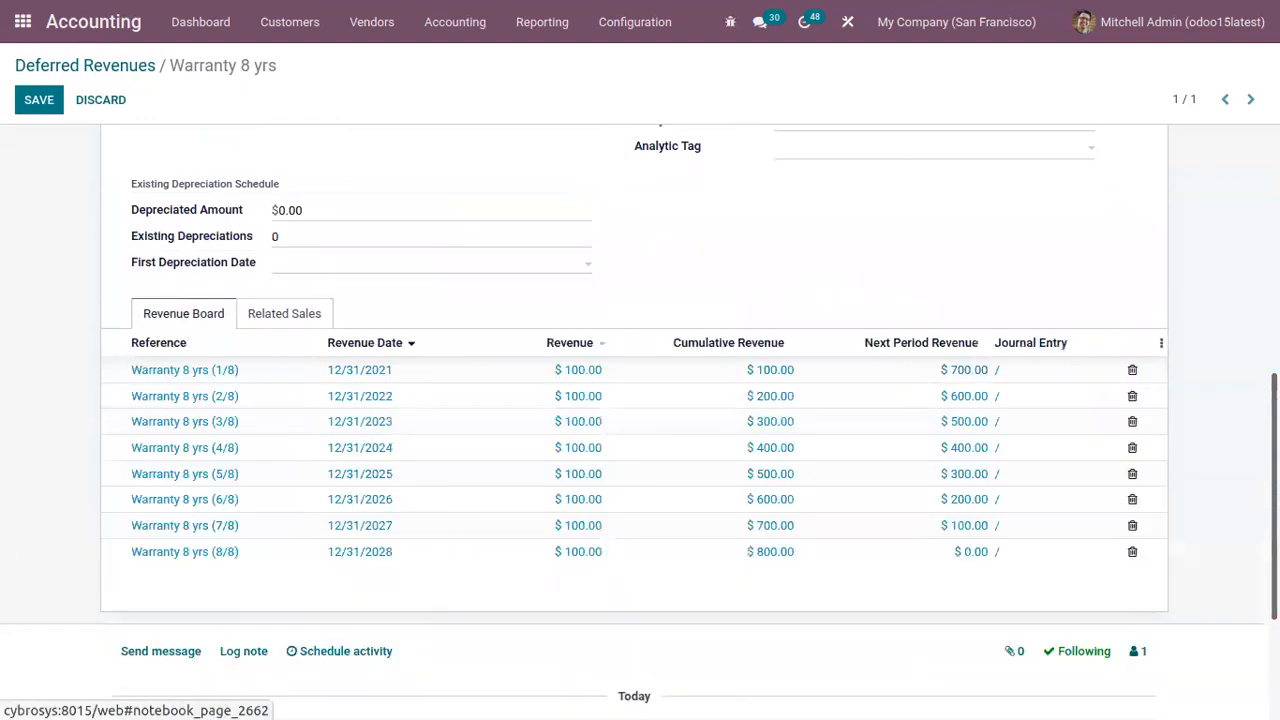
- Open the deferred revenue's journal entries and inspect the Other Info and Journal Items of the 12/31/2028 entry
left_click_drag(1274, 436, 1238, 166)
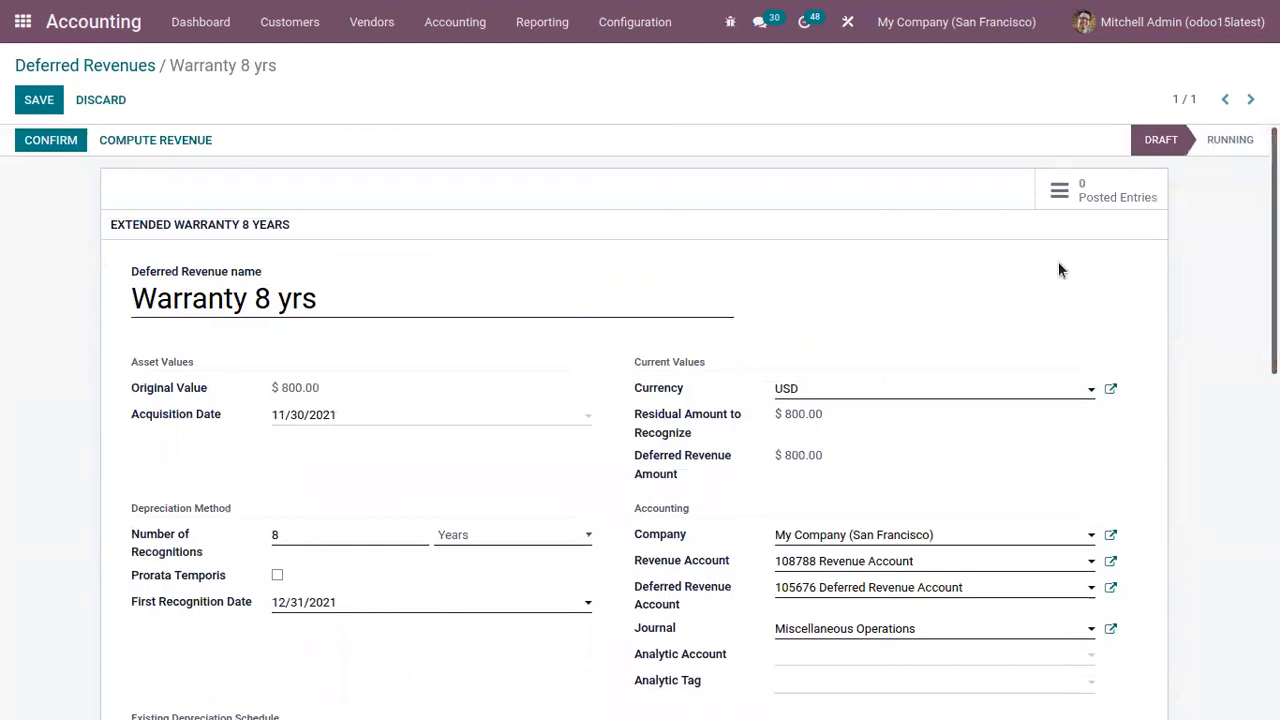
left_click(1092, 196)
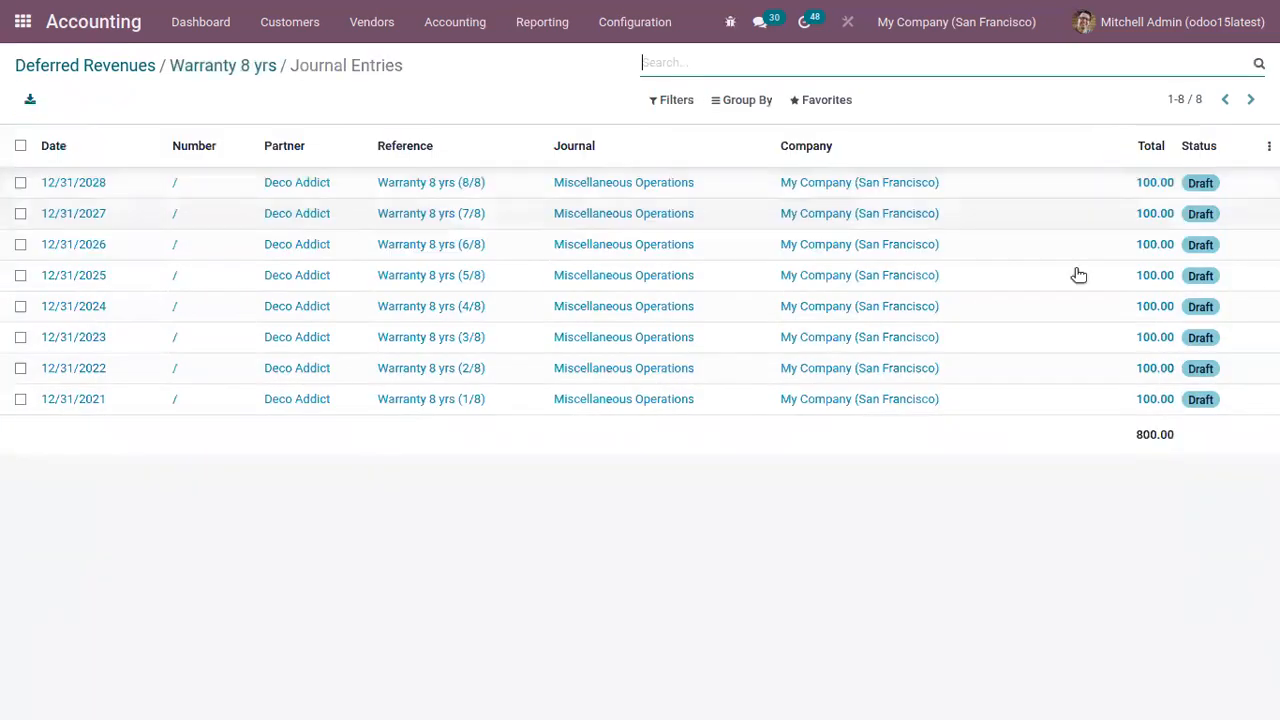
left_click(262, 184)
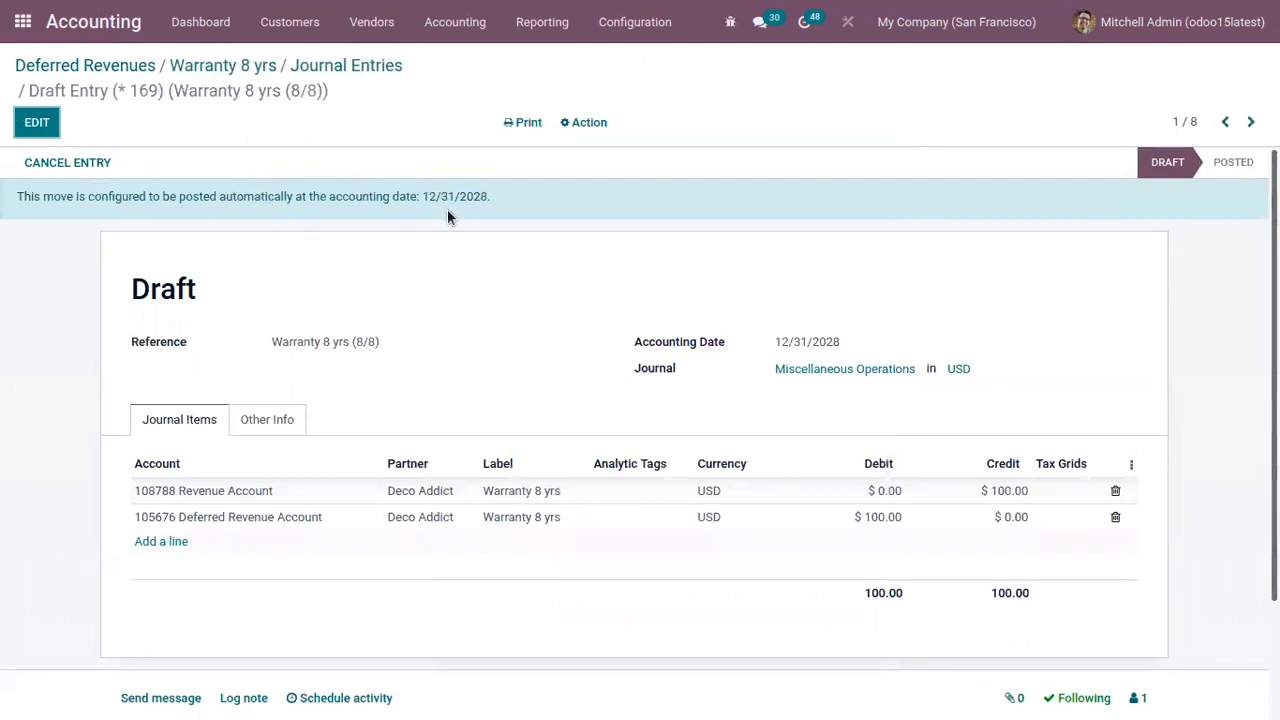
left_click(272, 420)
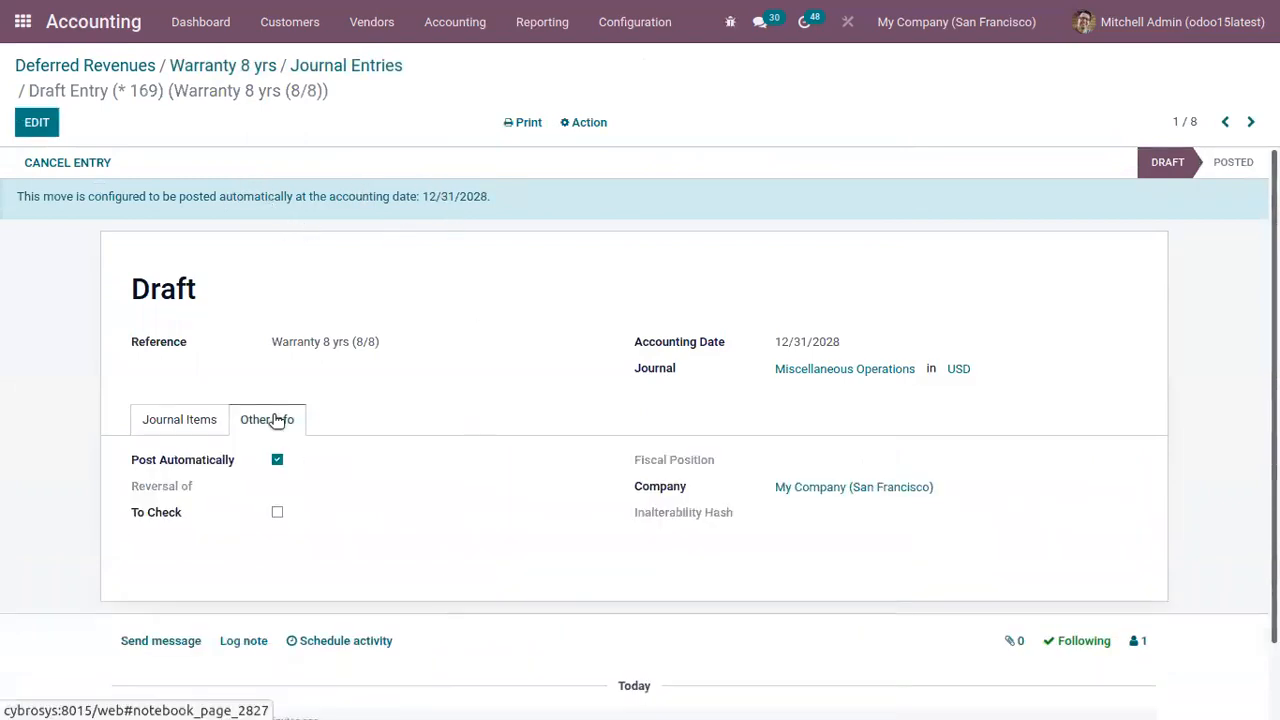
left_click(279, 465)
left_click(277, 424)
left_click(277, 421)
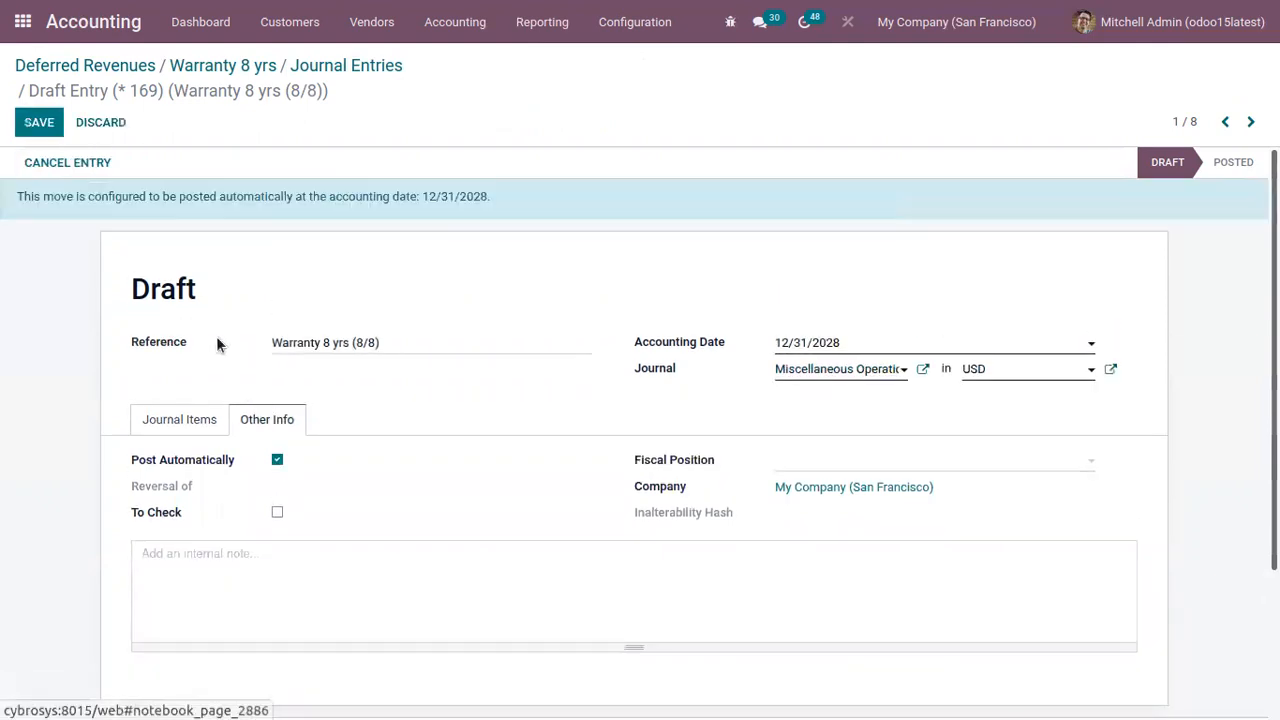
left_click(208, 415)
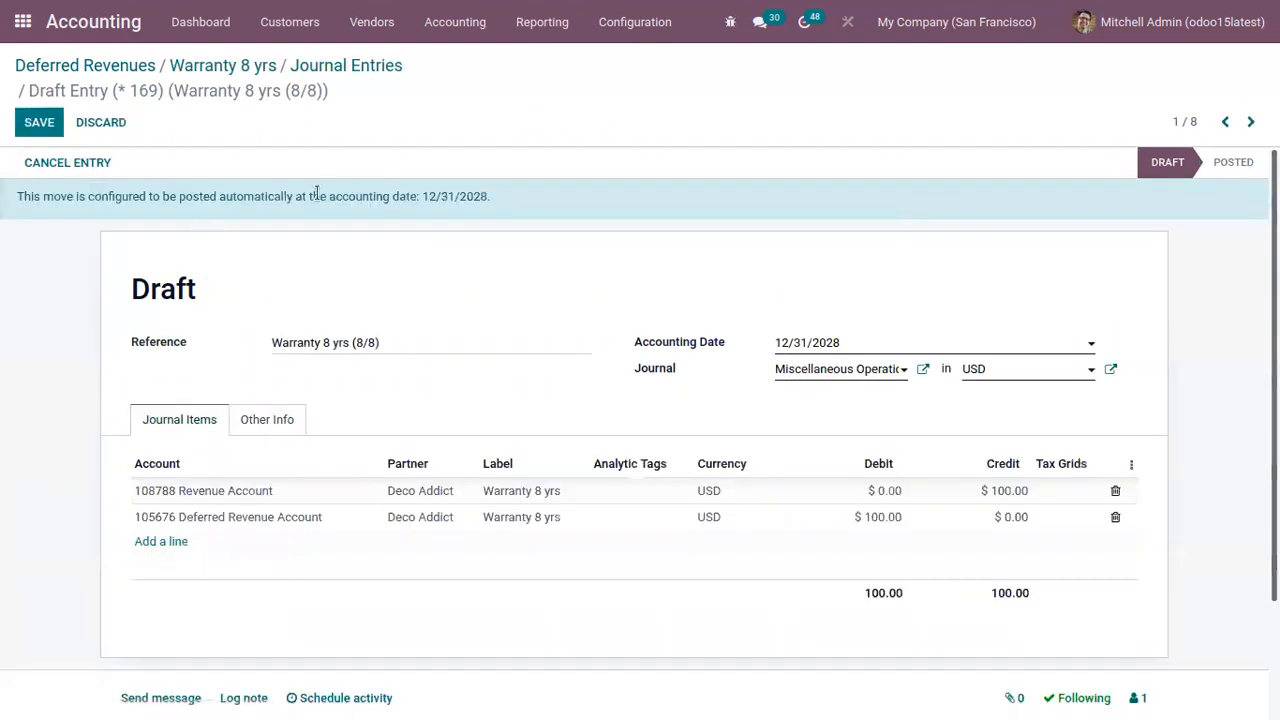
- Return to the Warranty 8 yrs deferred revenue and confirm it
left_click(325, 66)
left_click(219, 64)
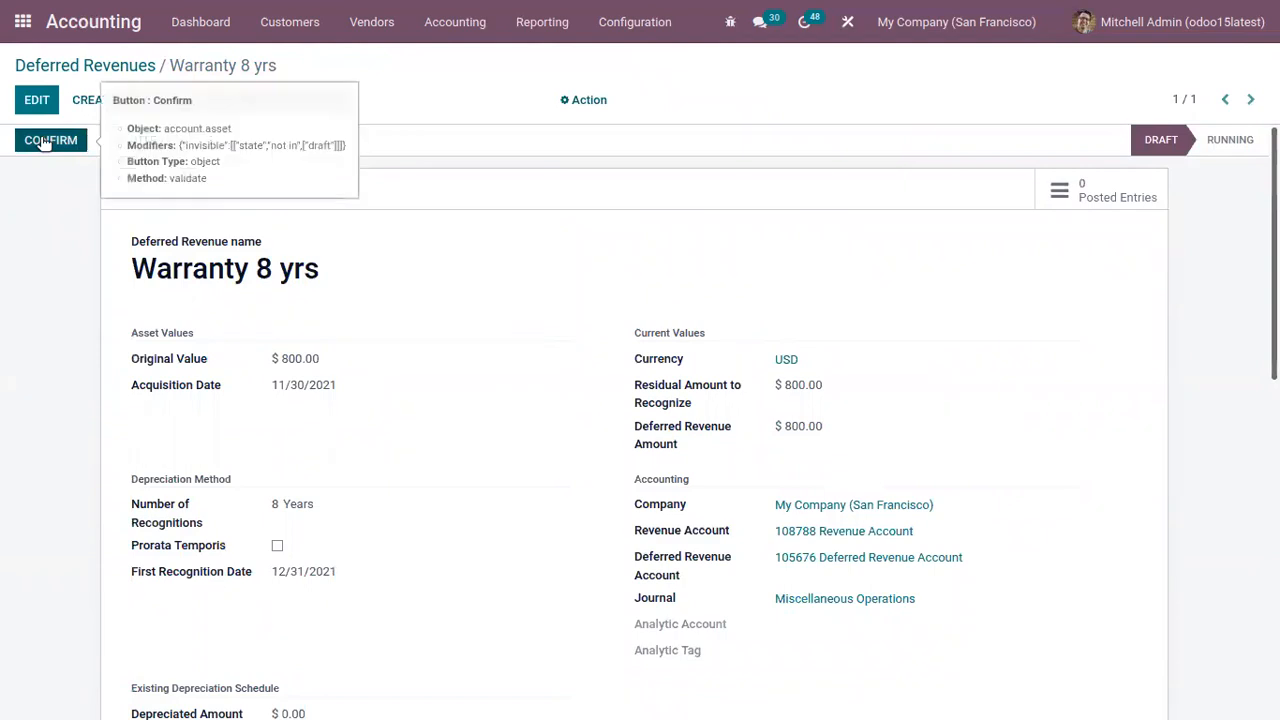
left_click(55, 141)
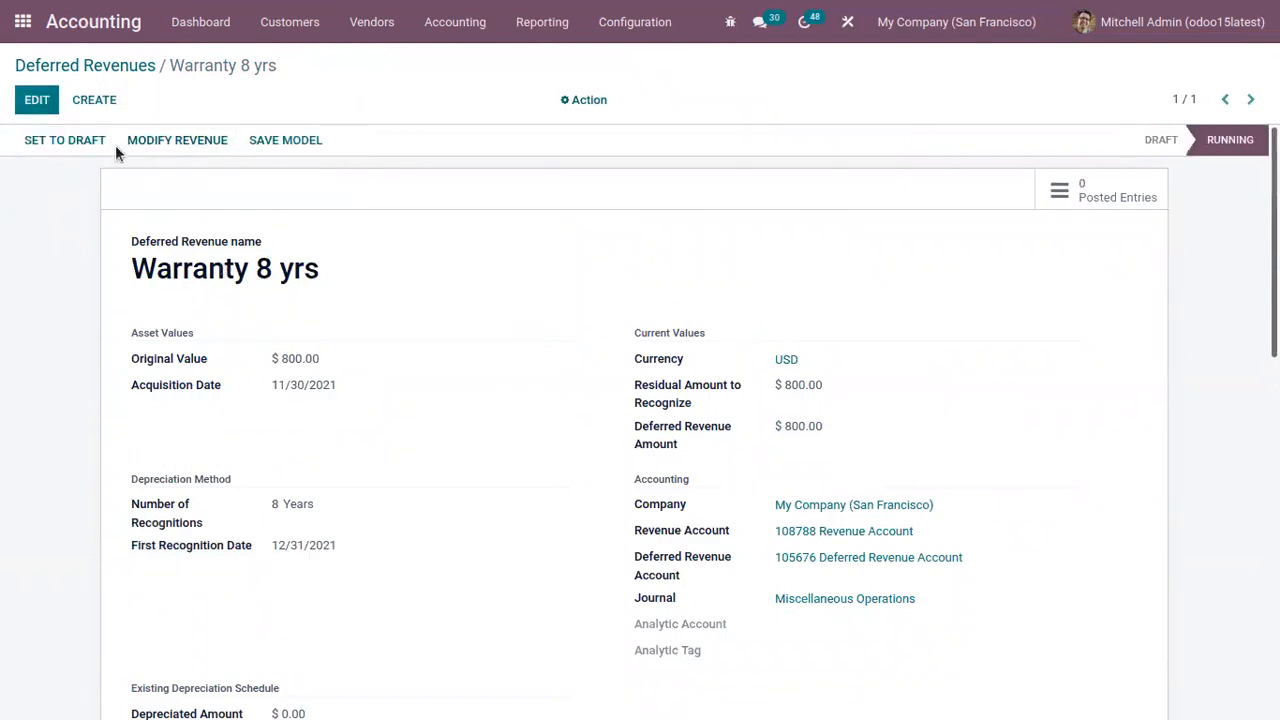
- View the revenue modification options, cancel without changes, and return to the Deferred Revenues list
left_click(170, 140)
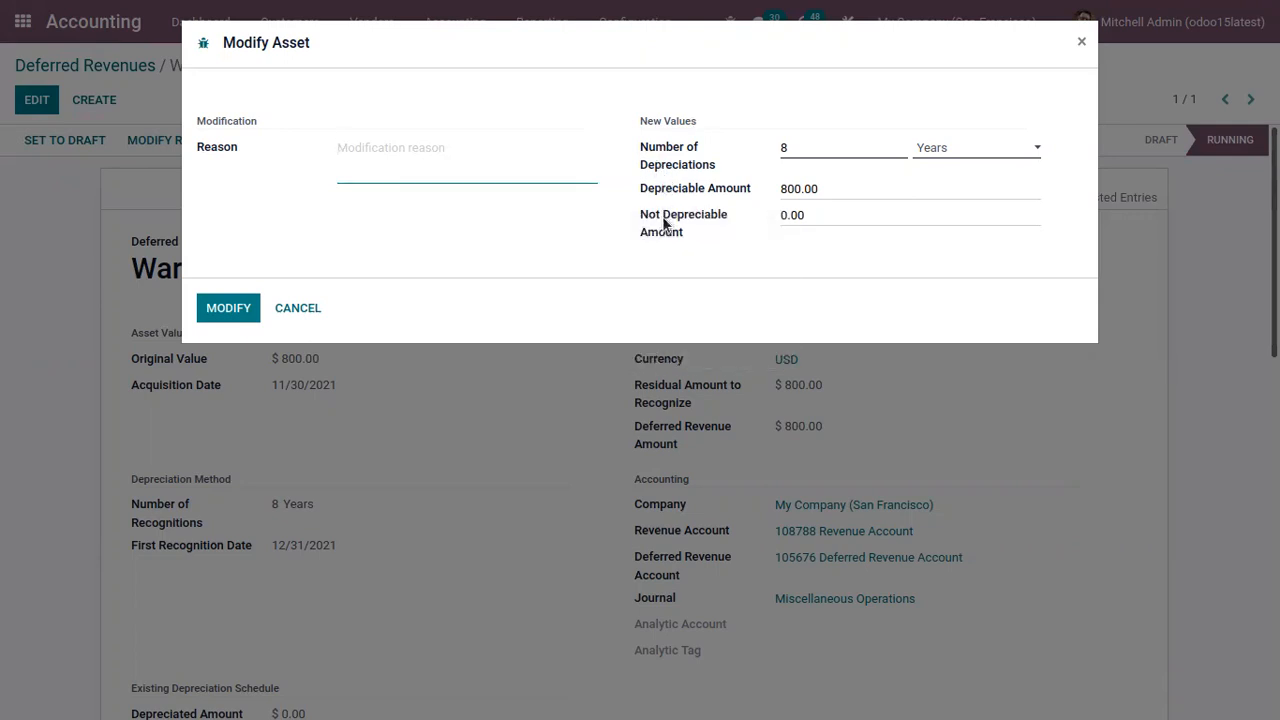
left_click(294, 310)
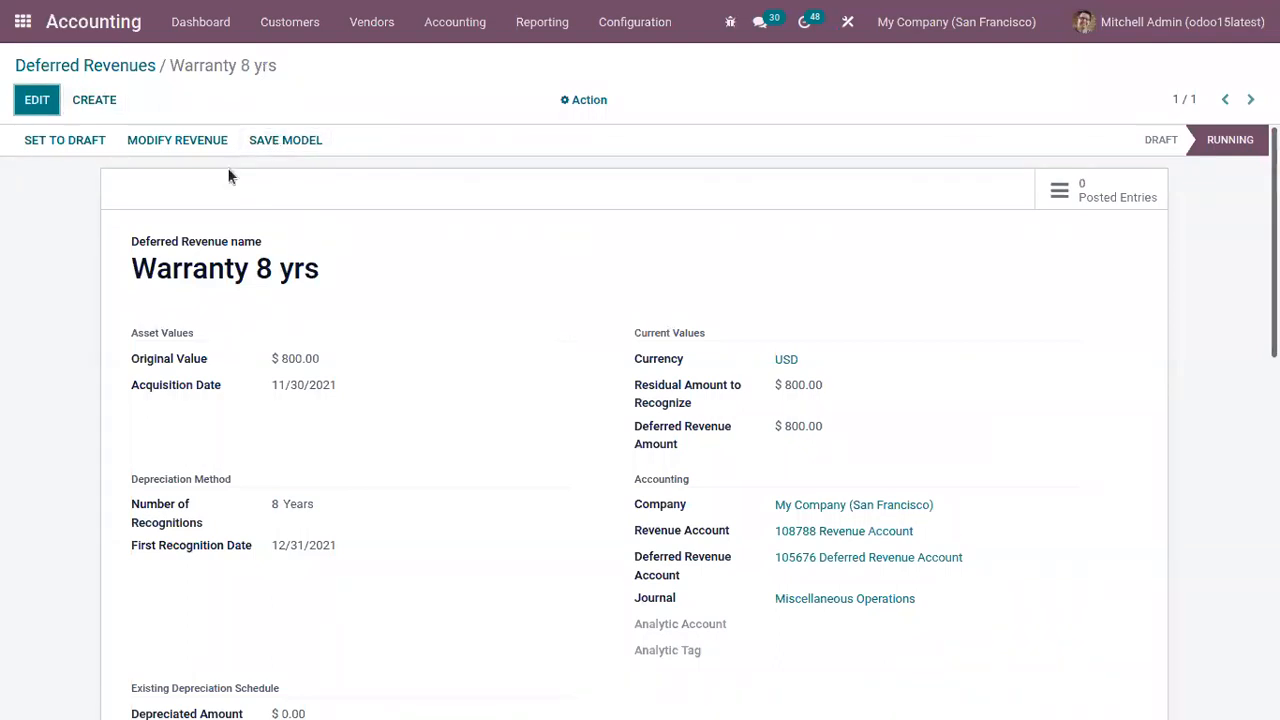
left_click(114, 76)
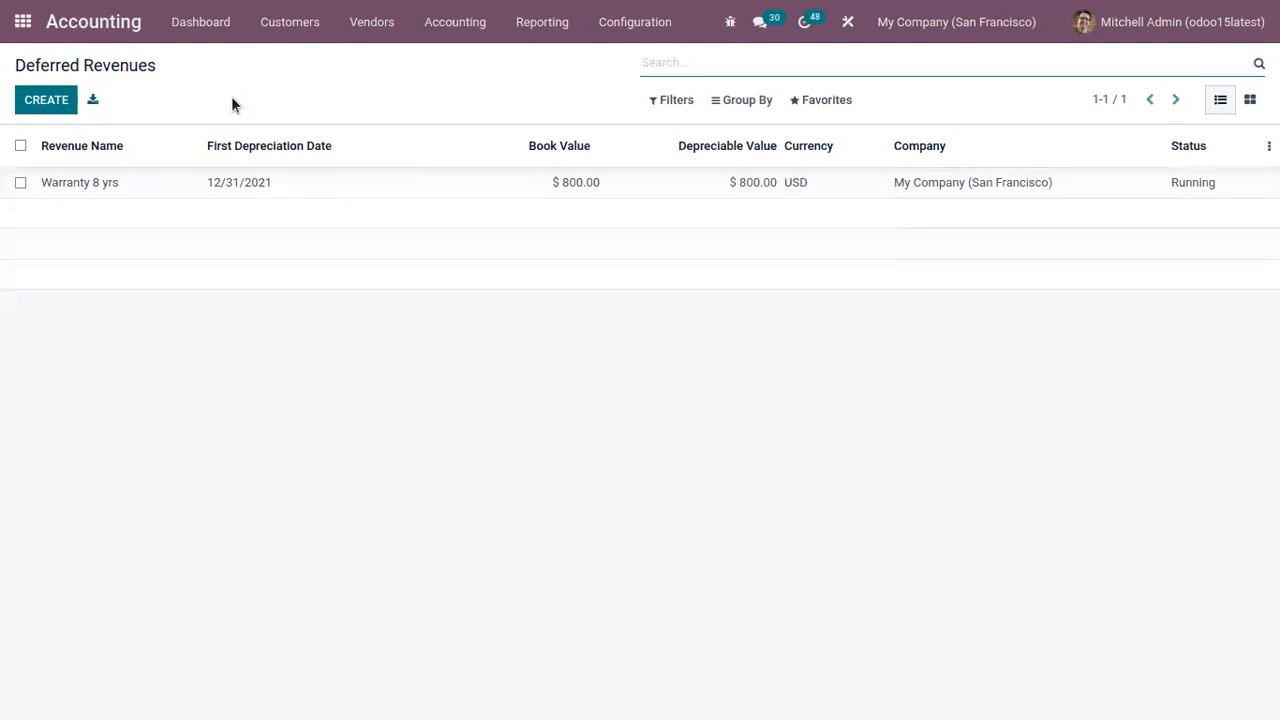
- Start a new deferred revenue from the Extended Warranty 8 Years model, review its prefilled fields, and return to the list without saving
left_click(42, 100)
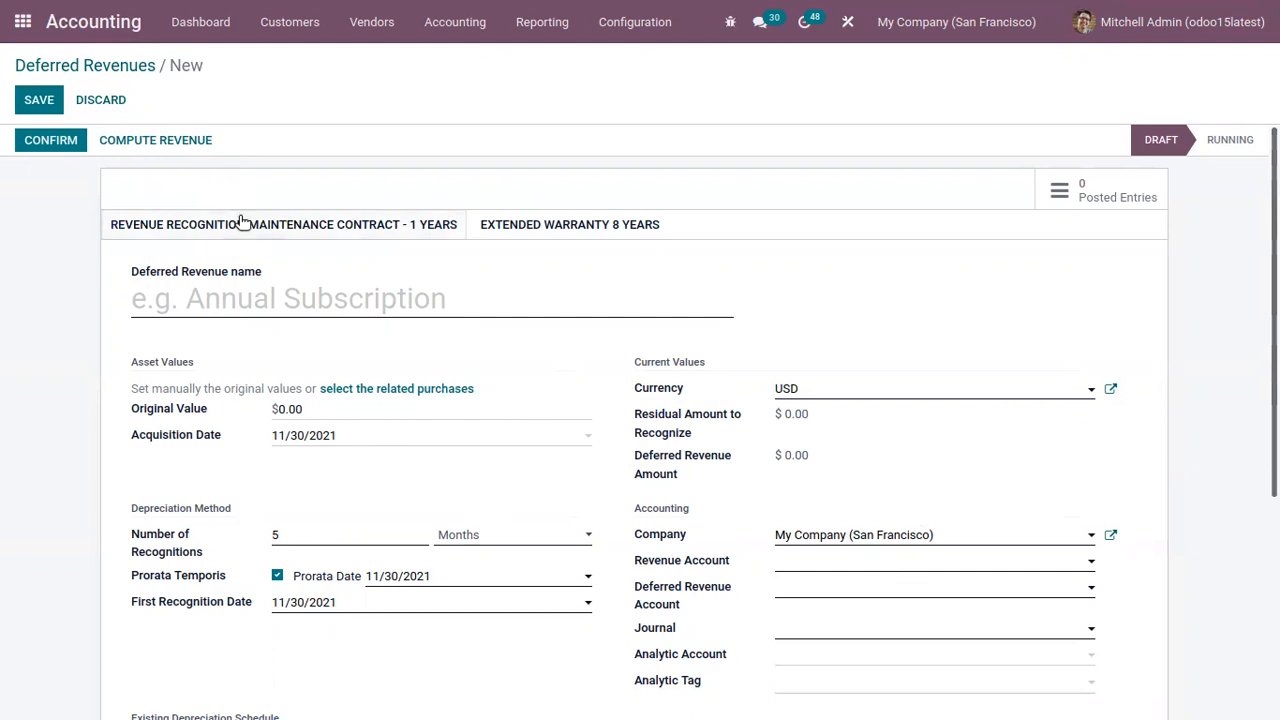
left_click(492, 223)
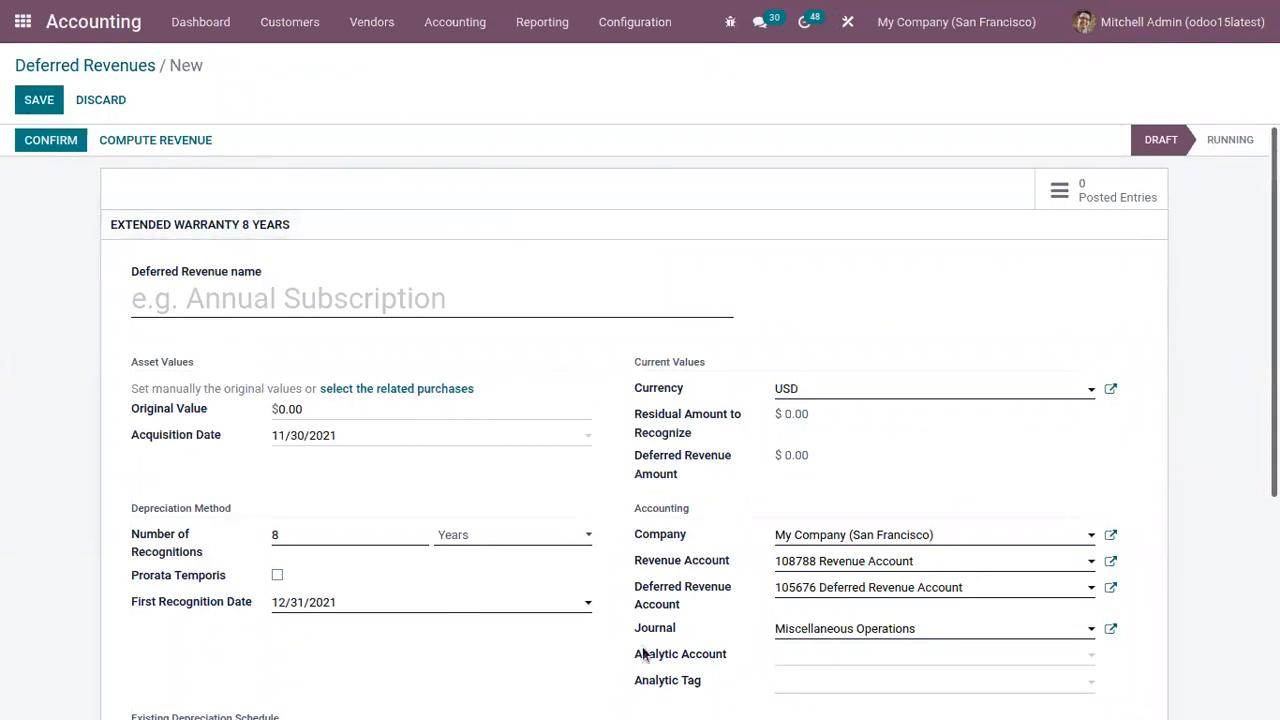
scroll(1240, 368, "down", 5)
scroll(1205, 322, "up", 5)
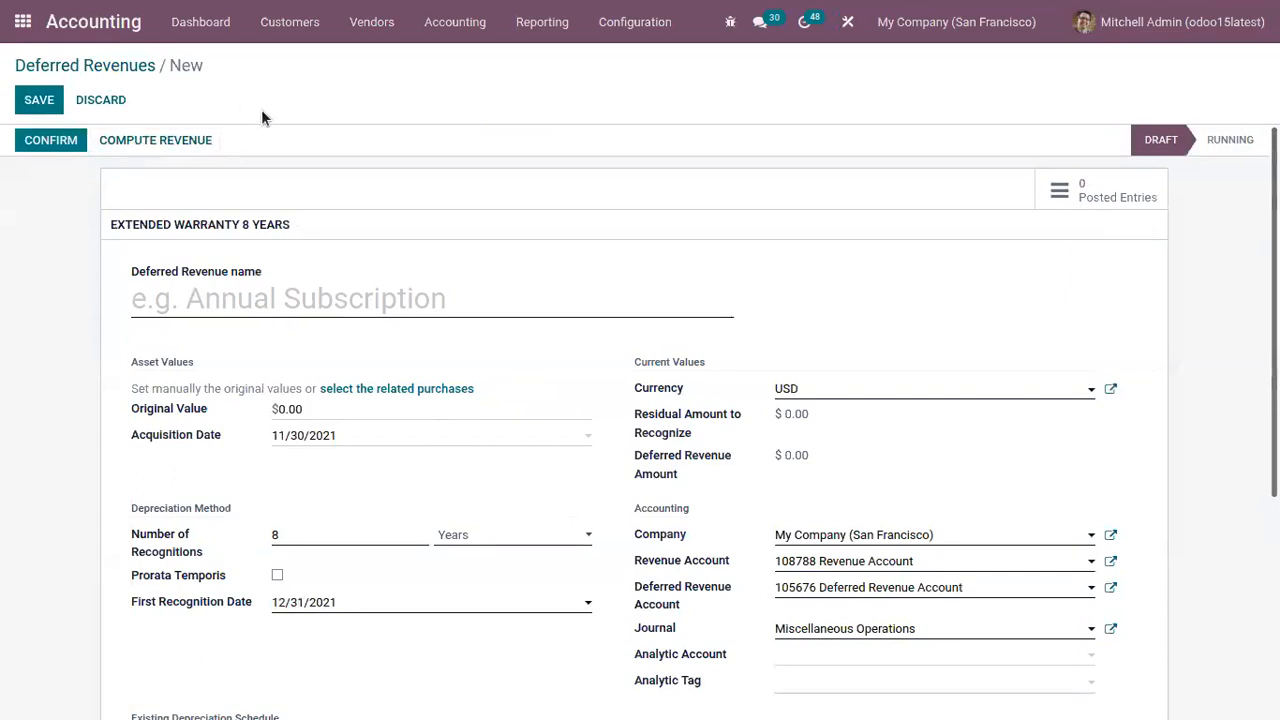
left_click(113, 76)
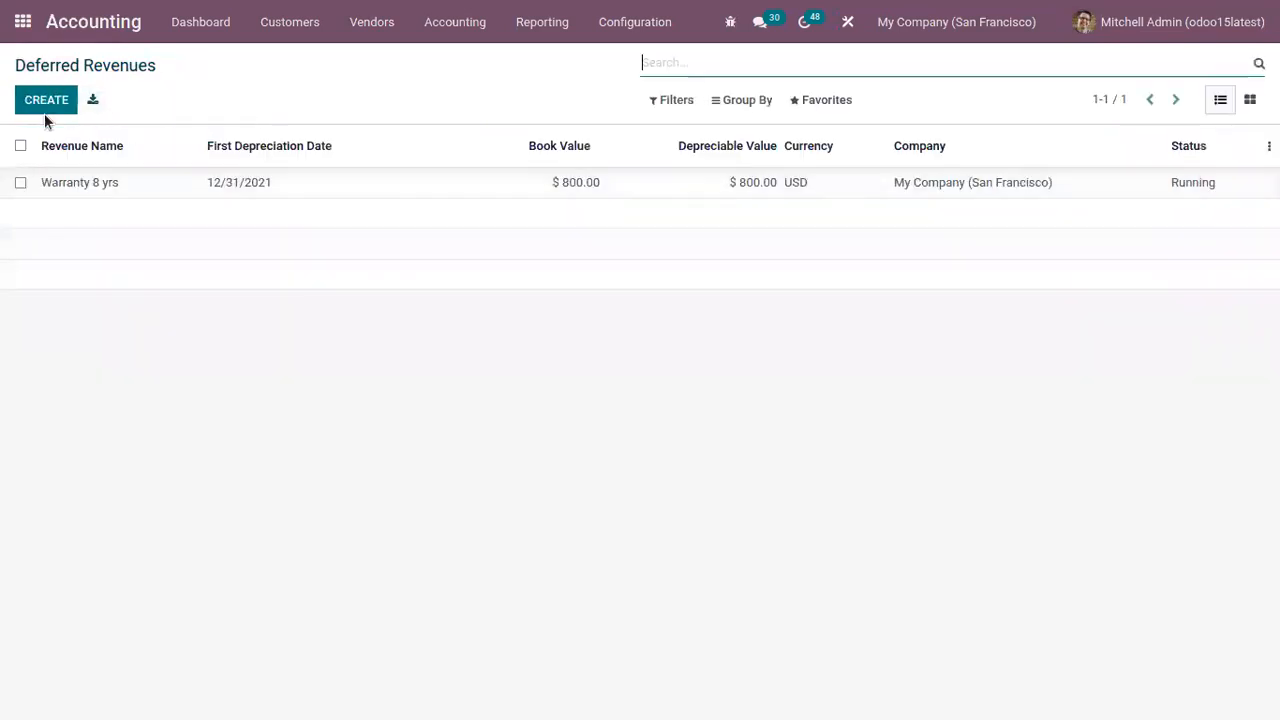
- Start a new deferred revenue and set its revenue account to 108788 Revenue Account
left_click(56, 102)
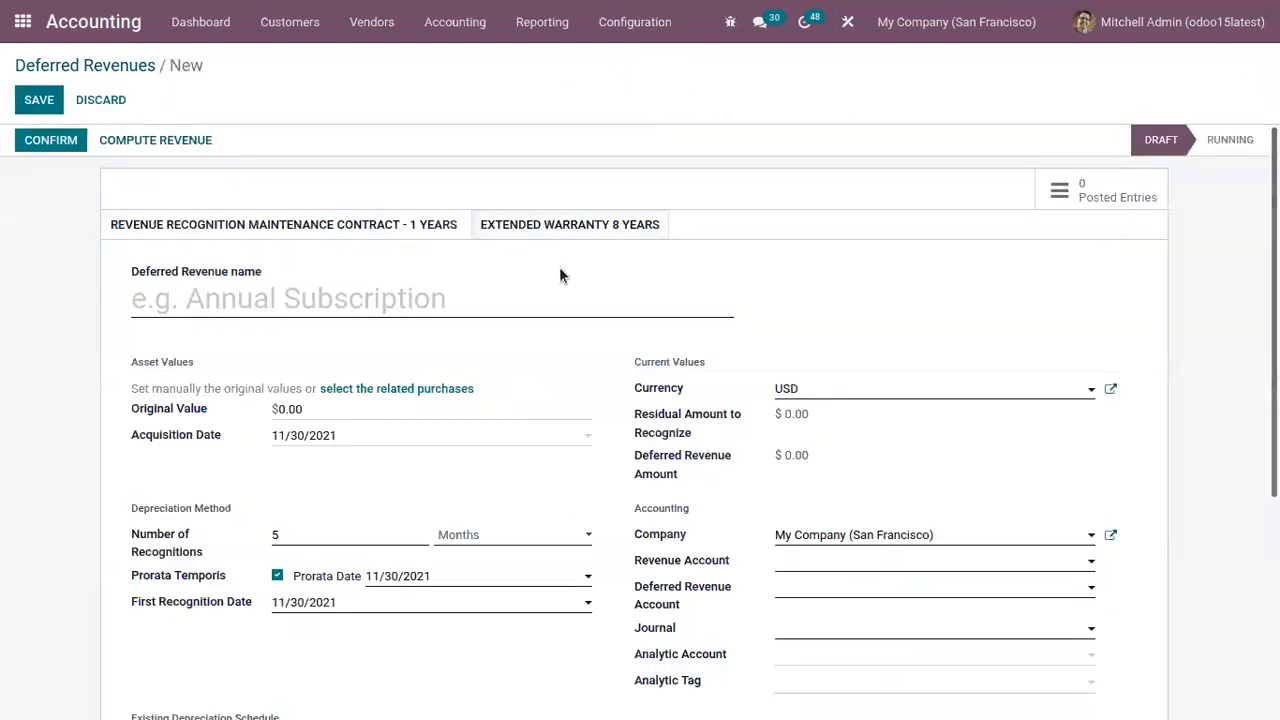
left_click(812, 561)
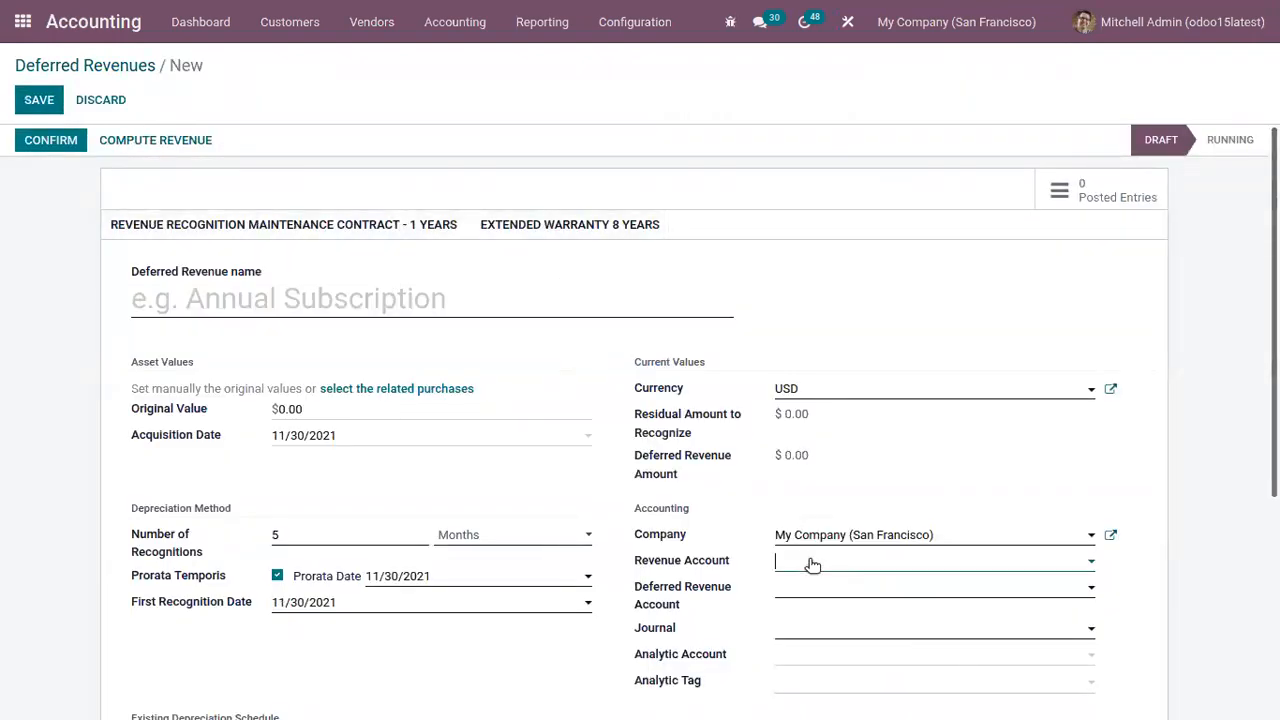
type("rev")
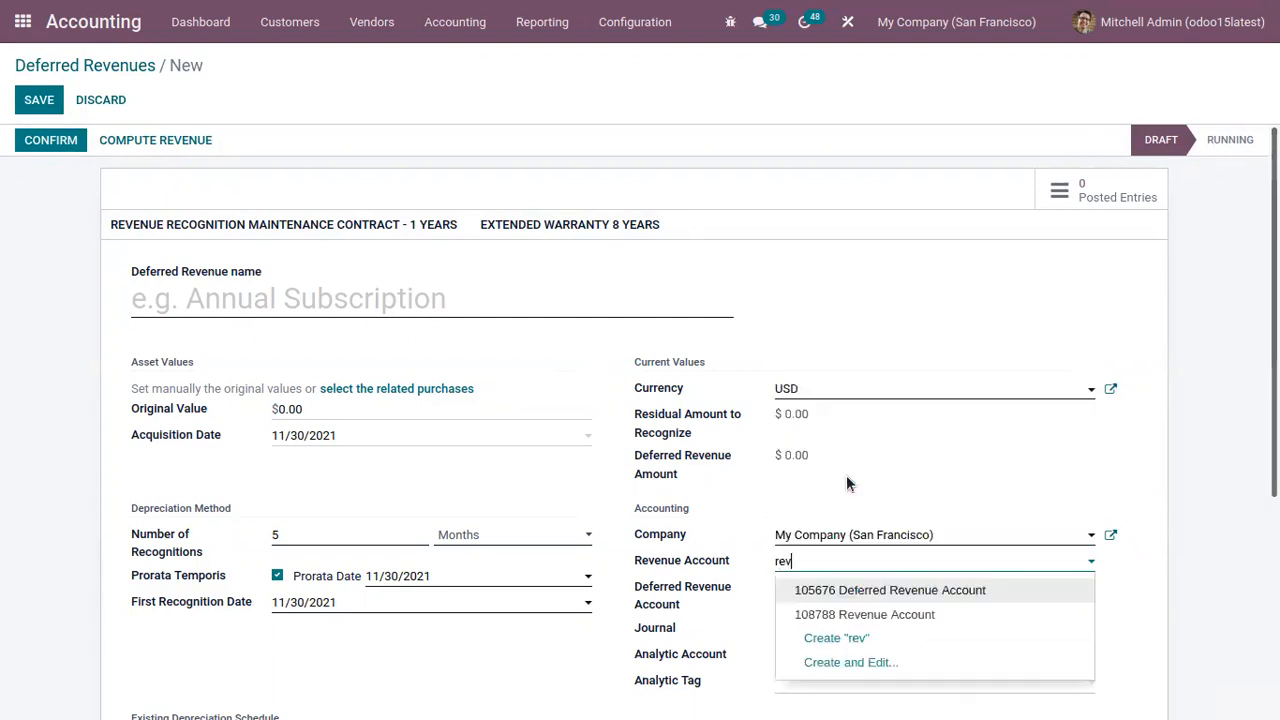
left_click(859, 613)
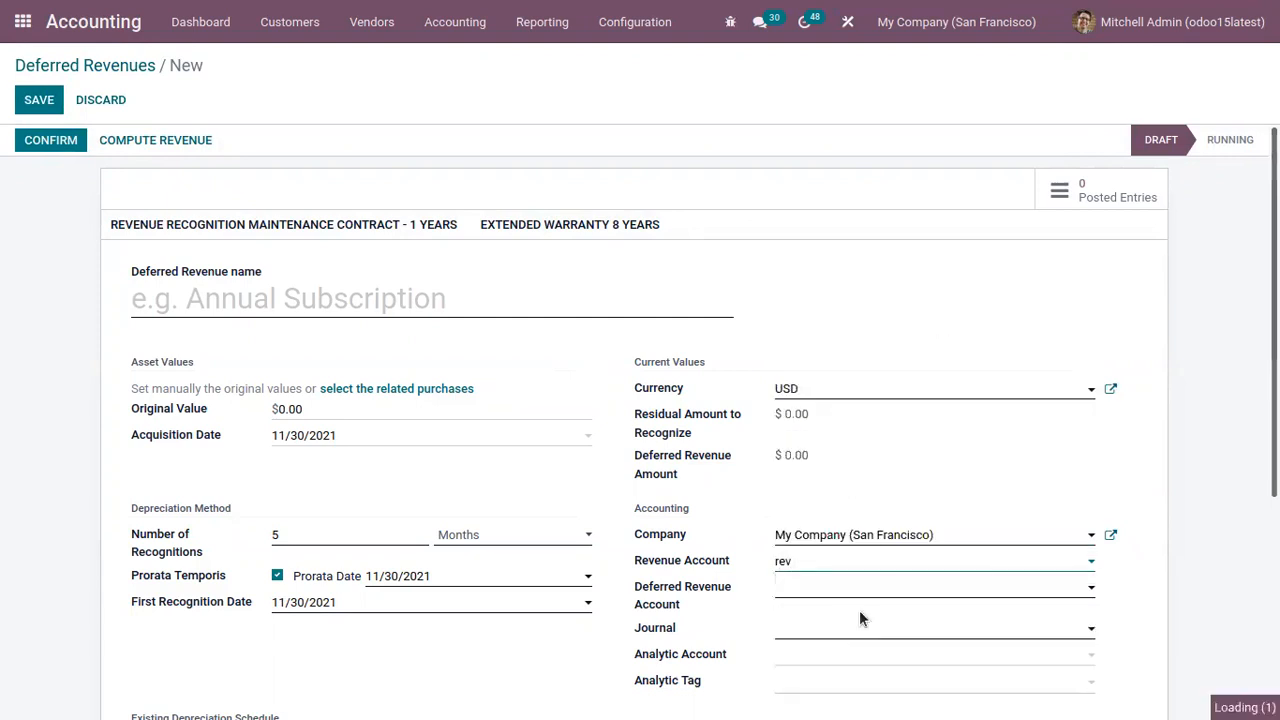
- Set the deferred revenue account to 105676 Deferred Revenue Account, check the models offered, and discard the new record
left_click(824, 586)
type("deff")
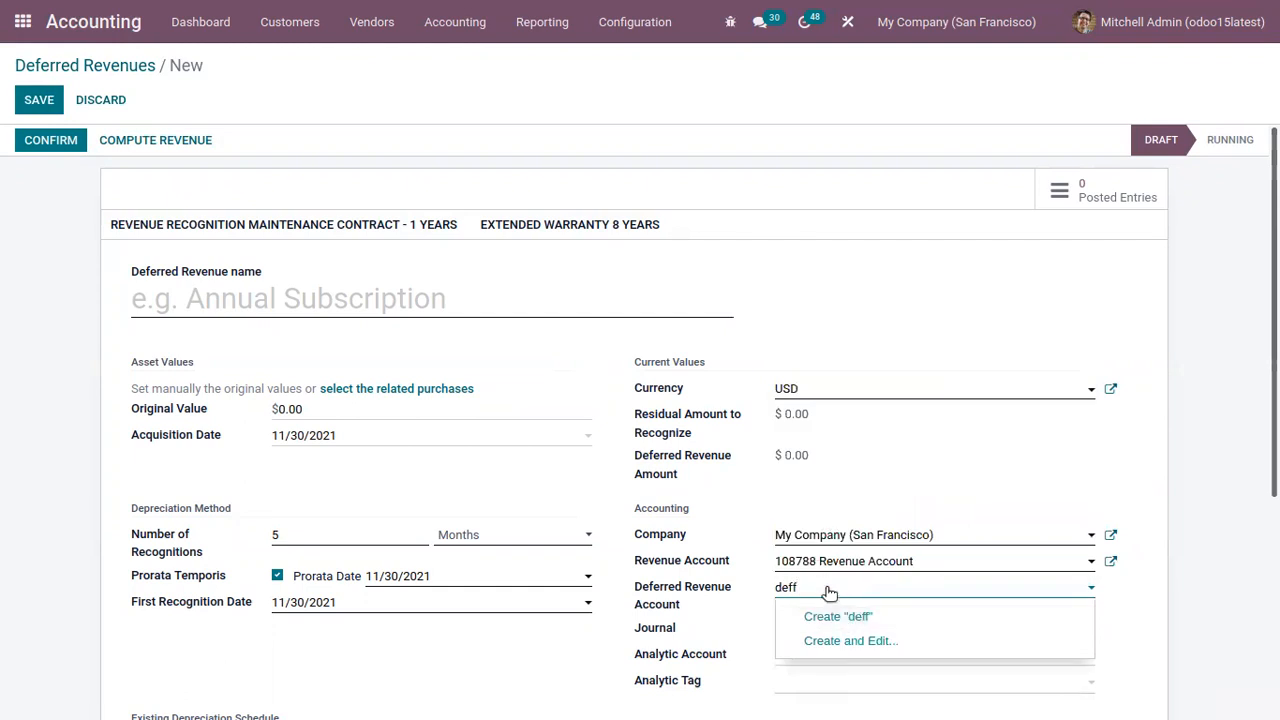
key("BackSpace")
left_click(838, 617)
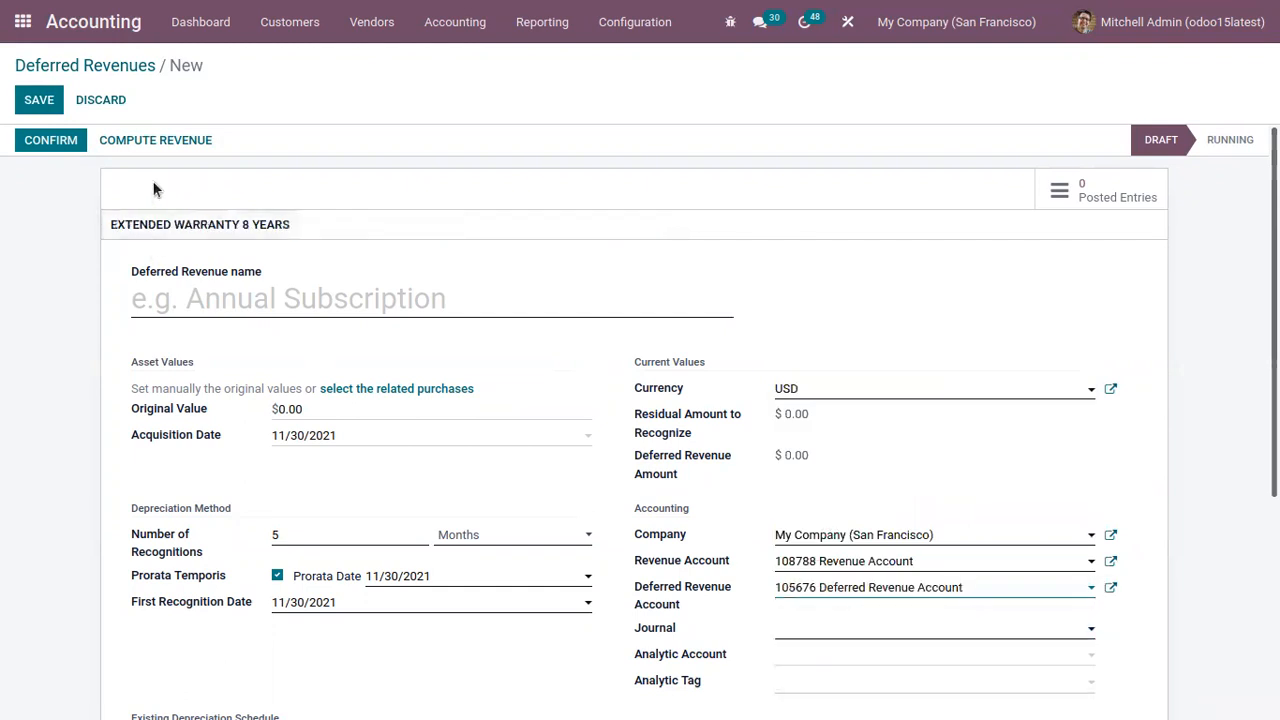
left_click(622, 430)
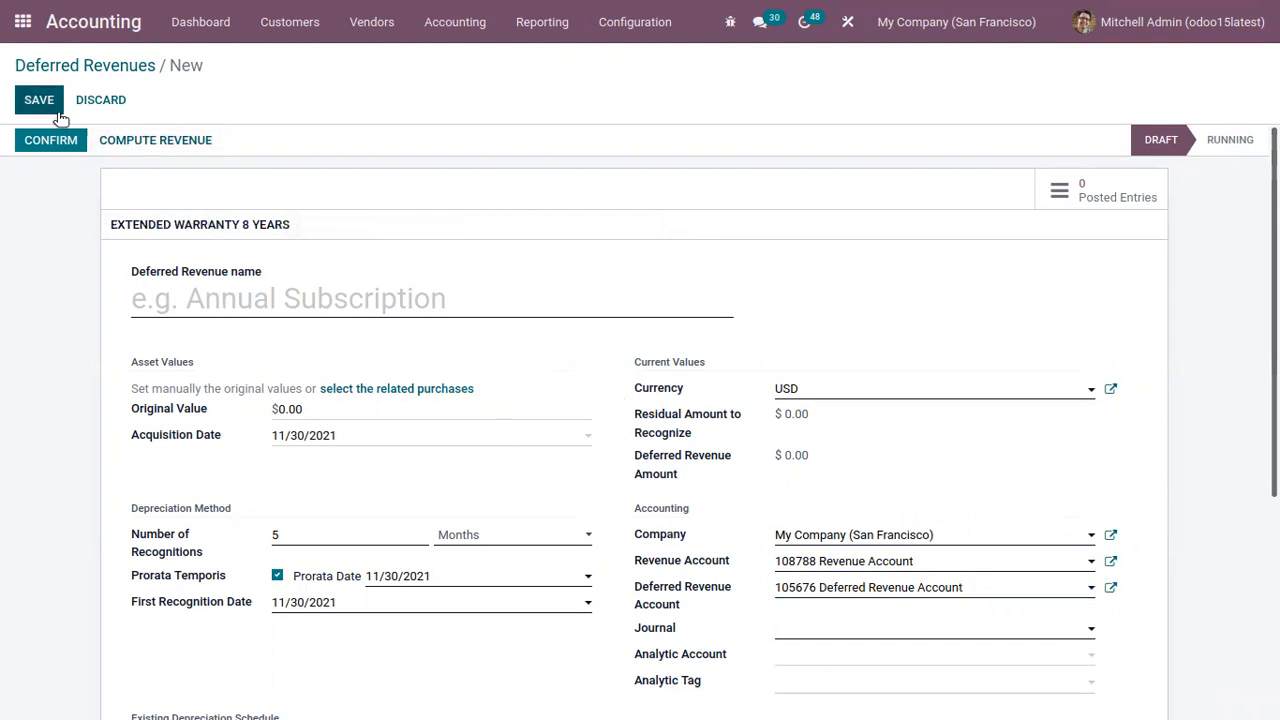
left_click(106, 99)
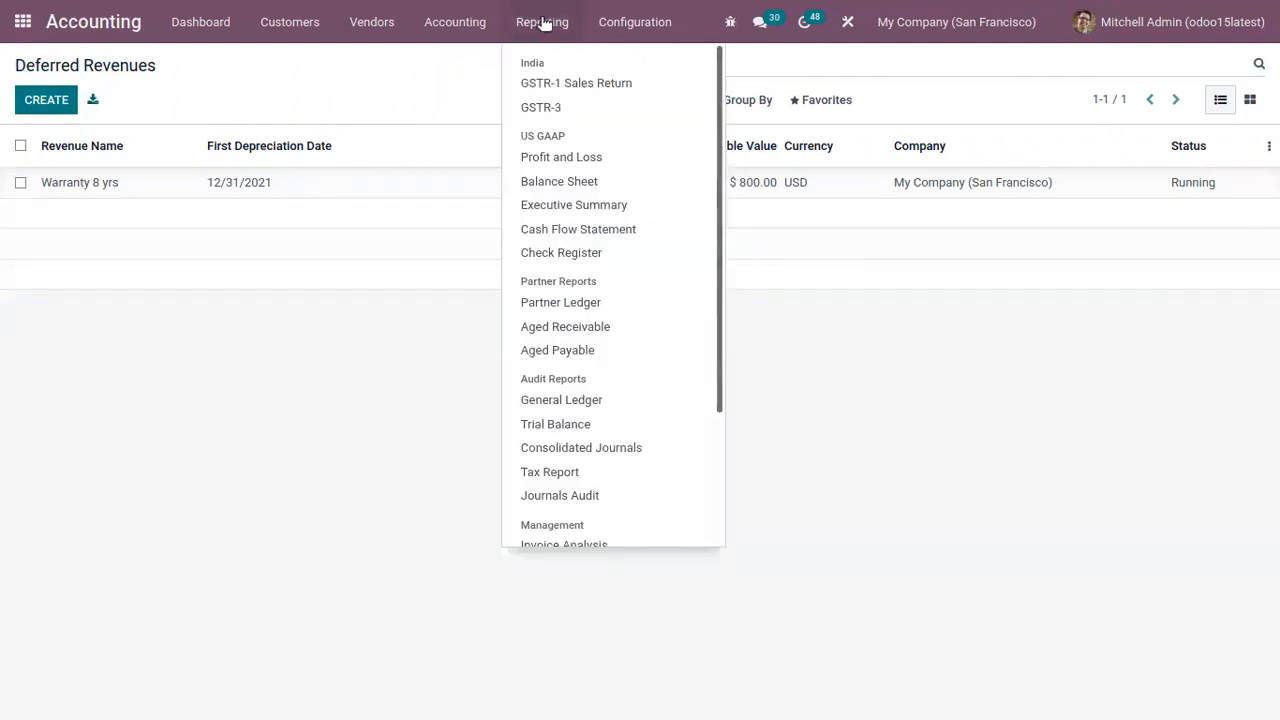
- Open the Balance Sheet report and expand Current Liabilities to check the balance of the 105676 Deferred Revenue Account
left_click(583, 182)
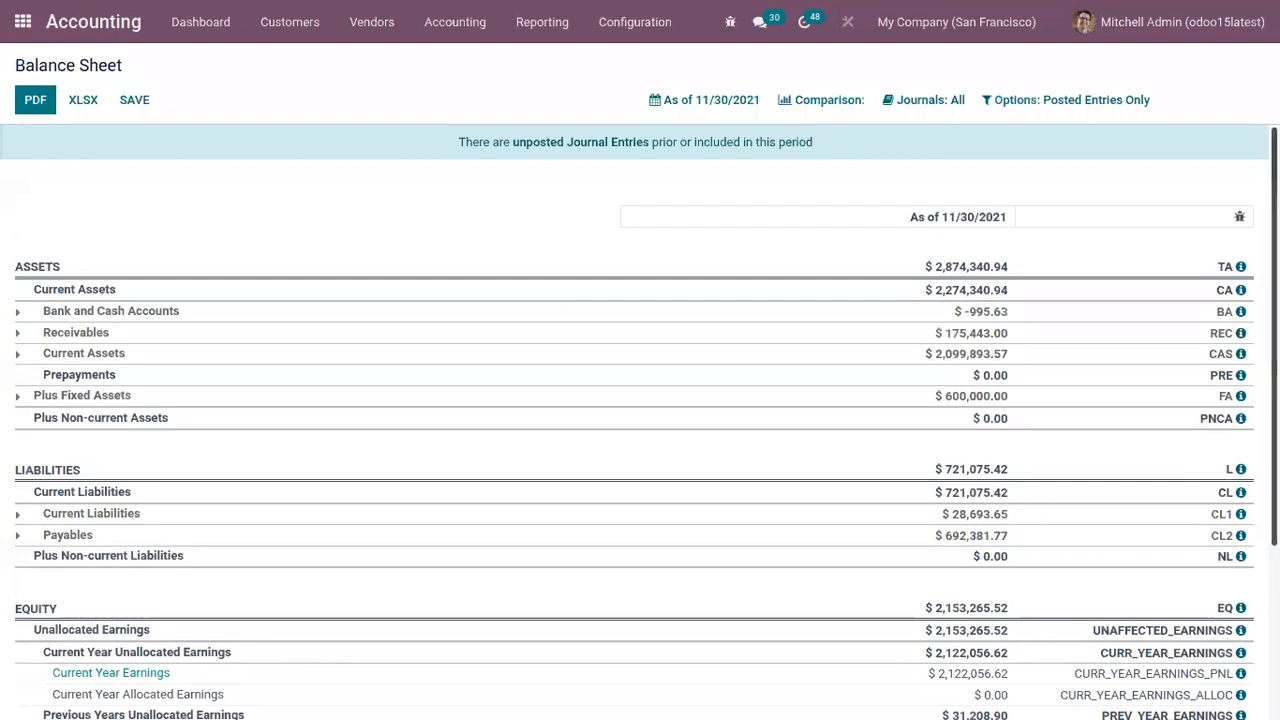
scroll(640, 420, "down", 2)
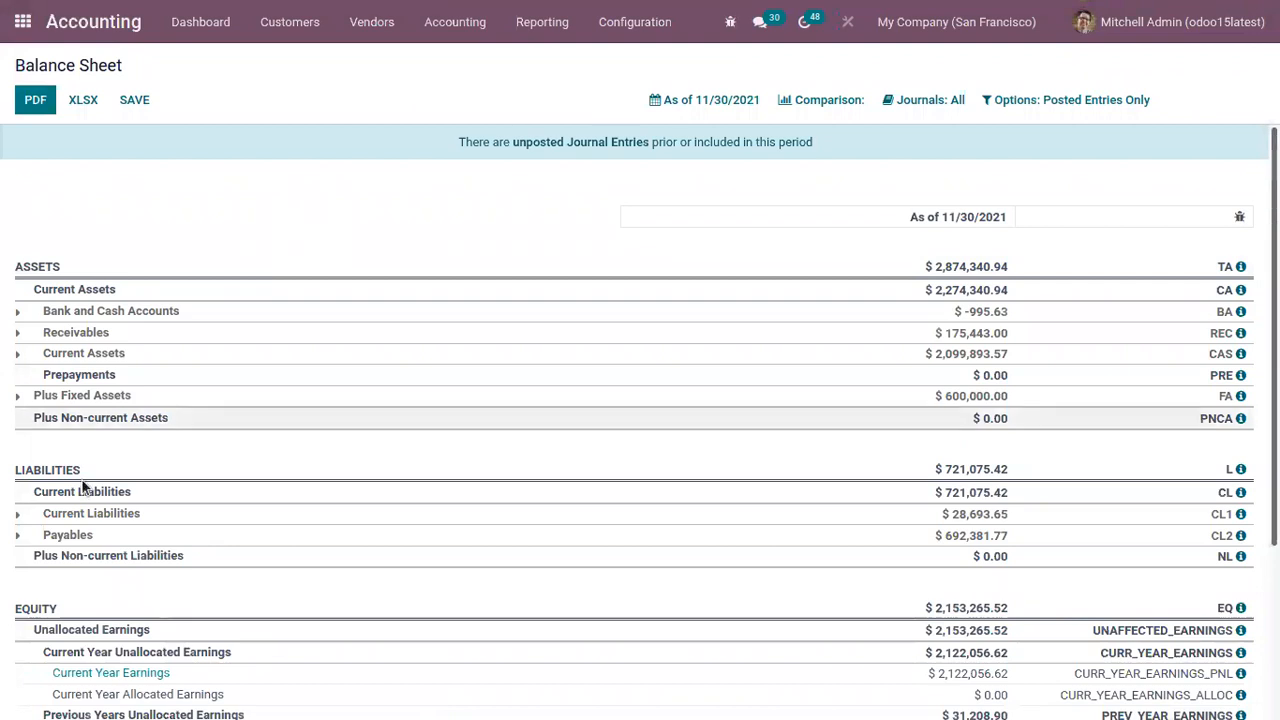
left_click(18, 518)
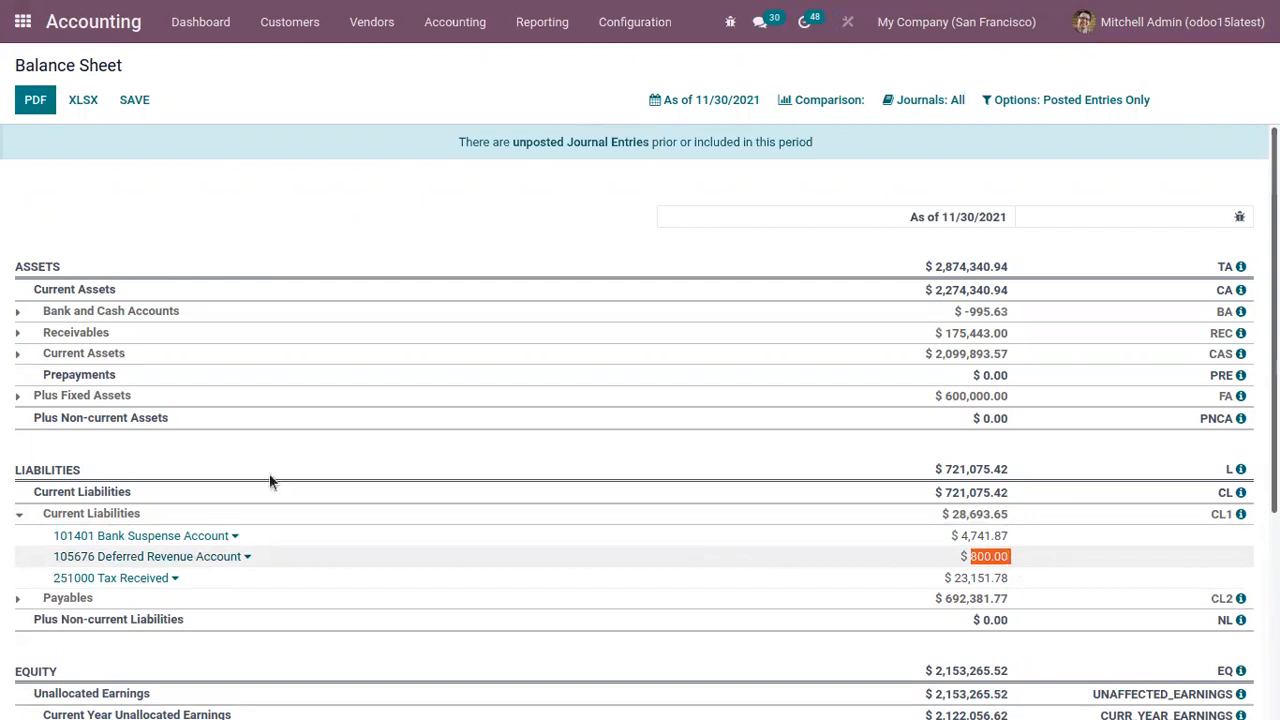
left_click(978, 557)
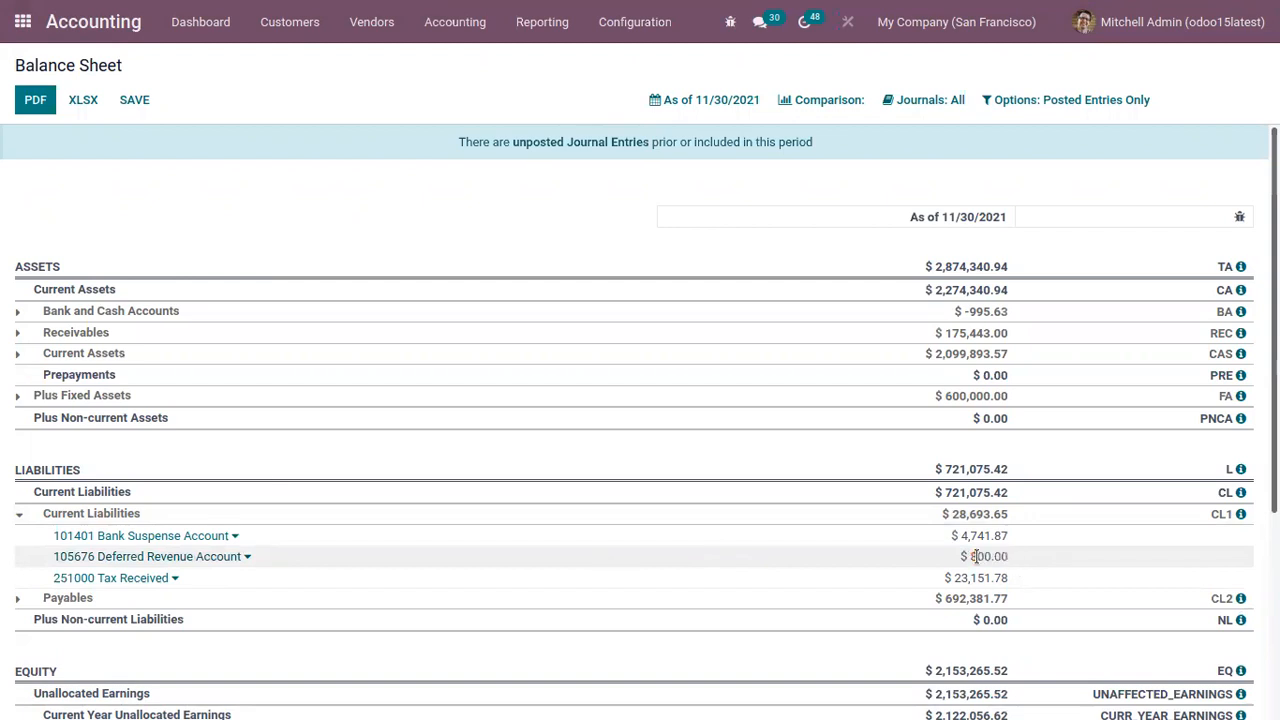